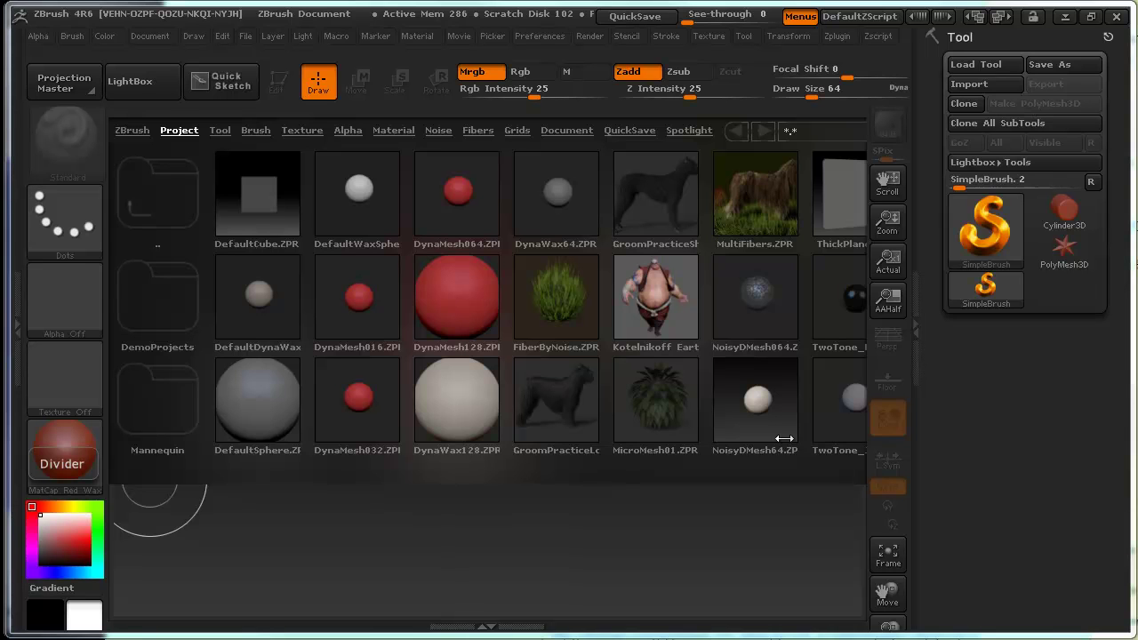
# Choose ZSphere from the 3D tool picker and close LightBox, leaving an empty canvas.
pyautogui.click(1063, 211)
pyautogui.click(970, 217)
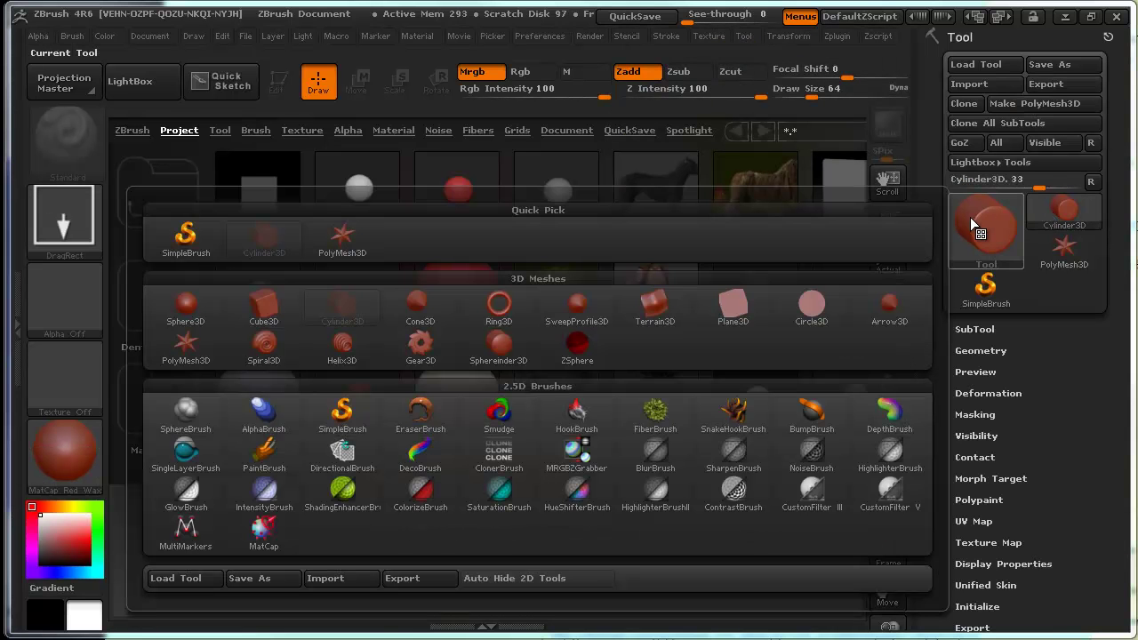
pyautogui.click(581, 351)
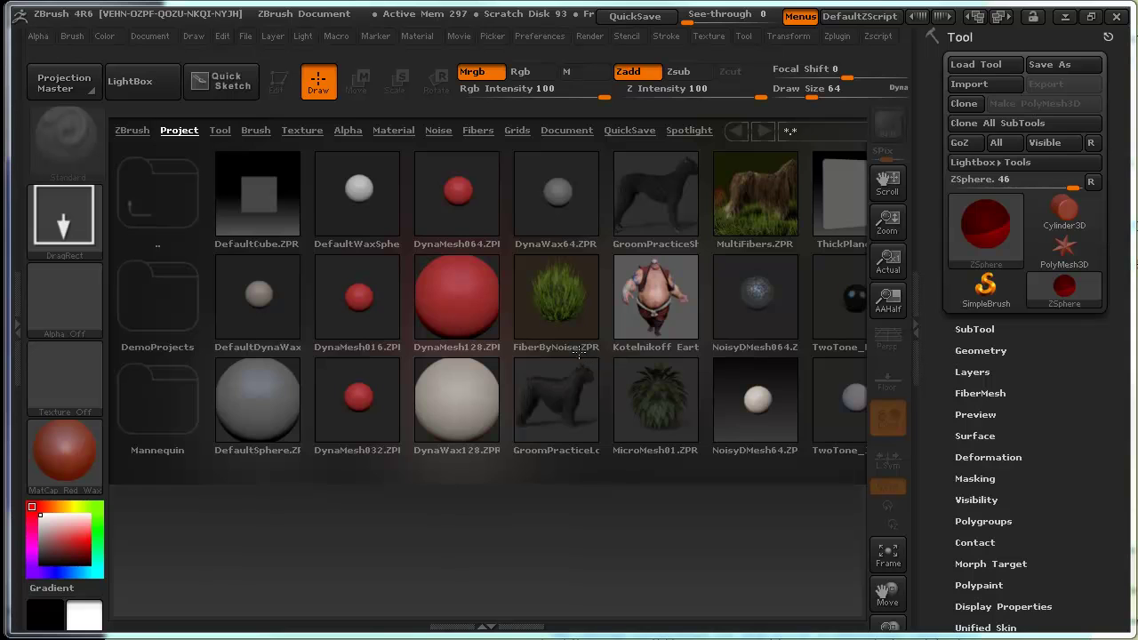
pyautogui.press(',')
pyautogui.moveTo(1106, 504)
pyautogui.mouseDown()
pyautogui.moveTo(1103, 396)
pyautogui.moveTo(1097, 421)
pyautogui.mouseUp()
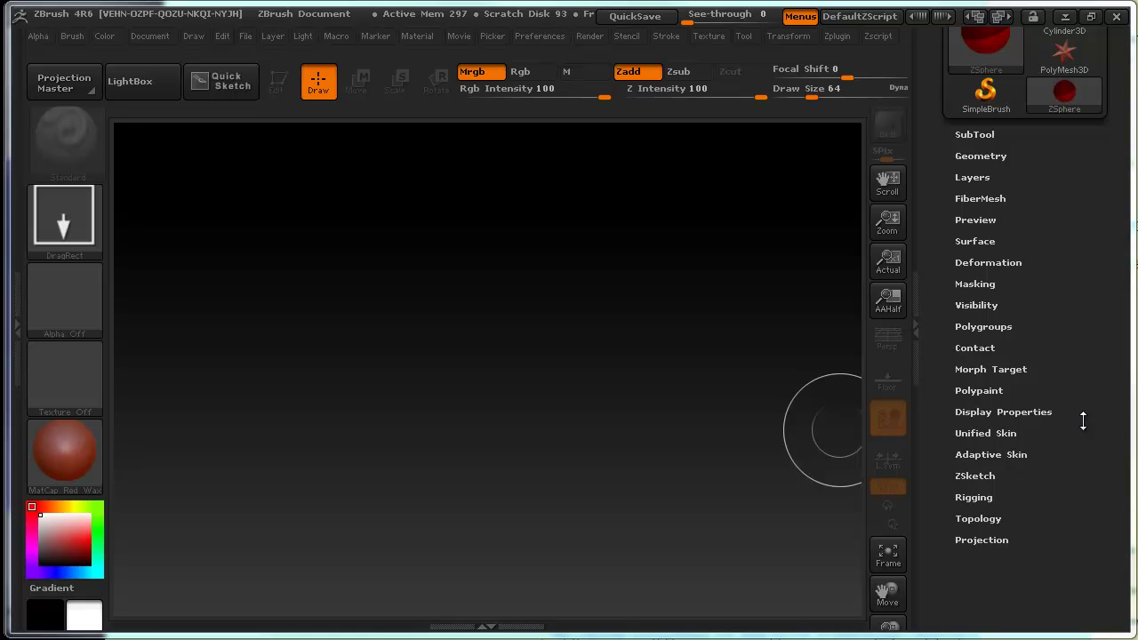
pyautogui.moveTo(1073, 439); pyautogui.dragTo(1072, 612)
# Select Cylinder3D and convert it with Make PolyMesh3D.
pyautogui.click(1064, 187)
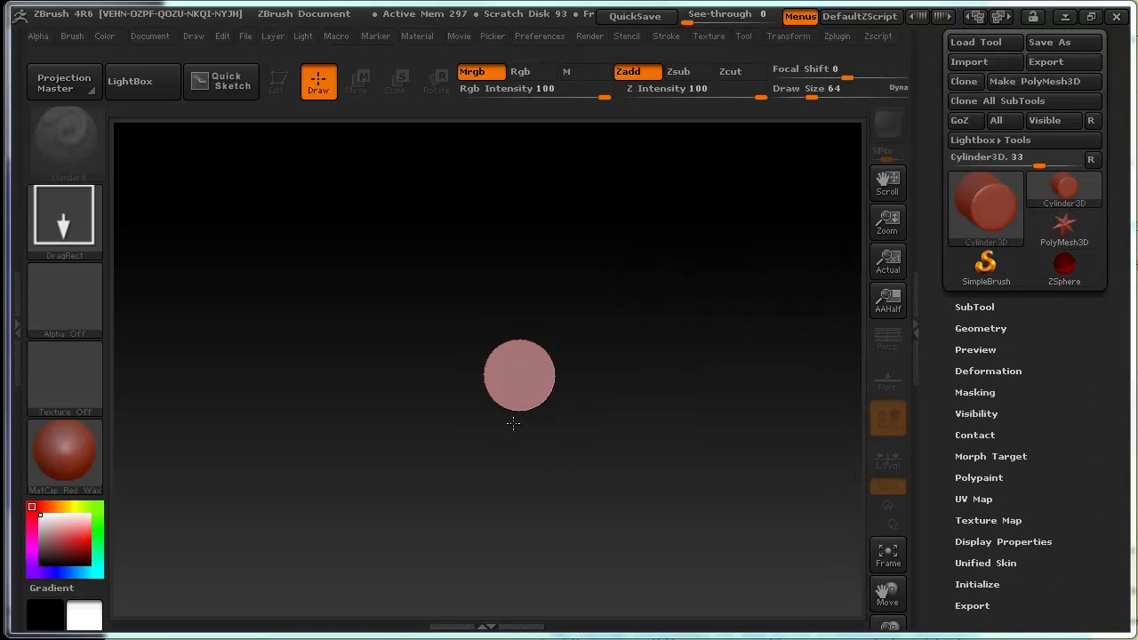
pyautogui.click(1067, 82)
pyautogui.moveTo(1112, 525); pyautogui.dragTo(1122, 406)
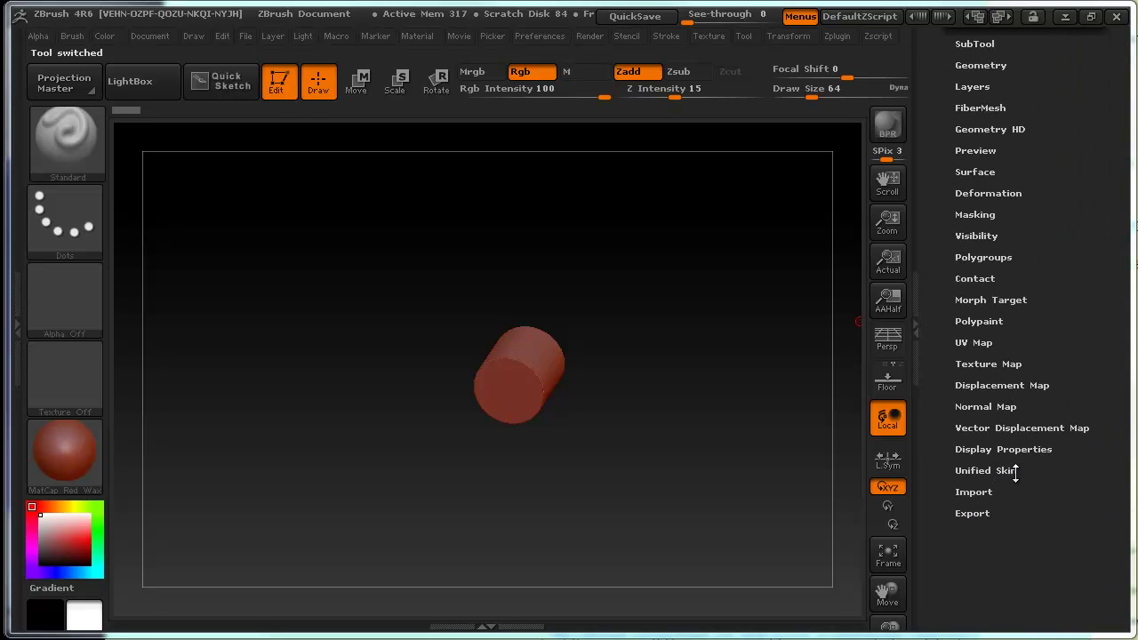
# Switch back to ZSphere, draw it large on the canvas and tilt the view.
pyautogui.scroll(3, 1093, 373)
pyautogui.scroll(3, 1092, 507)
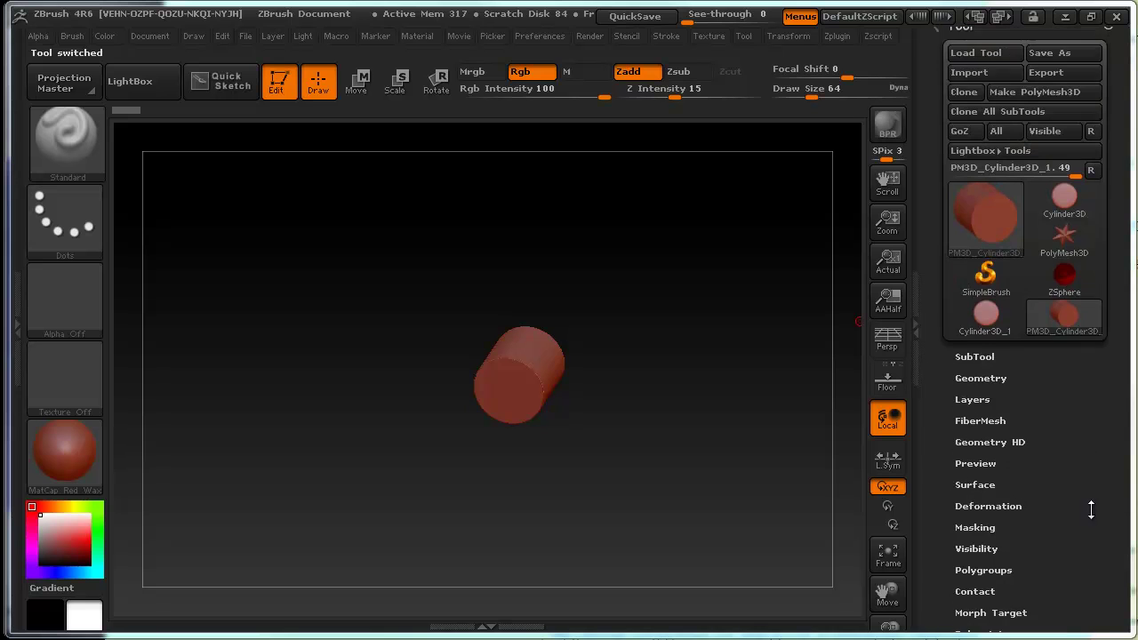
pyautogui.click(1072, 251)
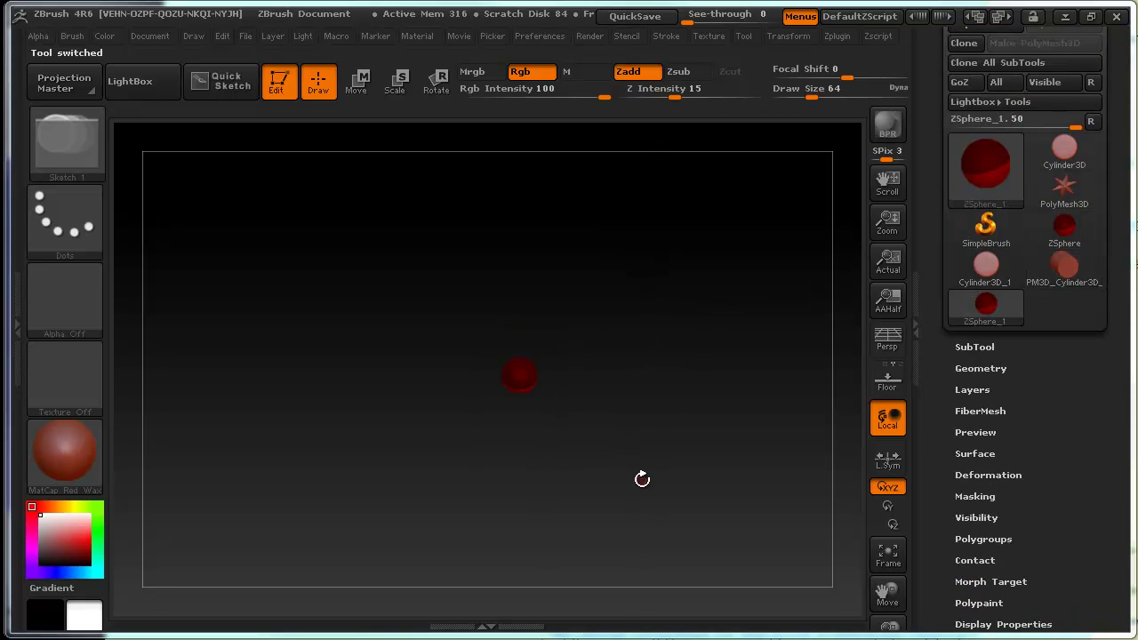
pyautogui.moveTo(656, 453)
pyautogui.mouseDown()
pyautogui.moveTo(685, 350)
pyautogui.moveTo(750, 451)
pyautogui.moveTo(759, 406)
pyautogui.moveTo(716, 415)
pyautogui.moveTo(844, 438)
pyautogui.mouseUp()
pyautogui.moveTo(1093, 457)
pyautogui.mouseDown()
pyautogui.moveTo(1096, 284)
pyautogui.moveTo(1087, 326)
pyautogui.mouseUp()
pyautogui.moveTo(661, 361)
pyautogui.mouseDown()
pyautogui.moveTo(677, 402)
pyautogui.moveTo(691, 390)
pyautogui.moveTo(569, 406)
pyautogui.moveTo(668, 383)
pyautogui.moveTo(668, 414)
pyautogui.moveTo(698, 398)
pyautogui.moveTo(698, 426)
pyautogui.mouseUp()
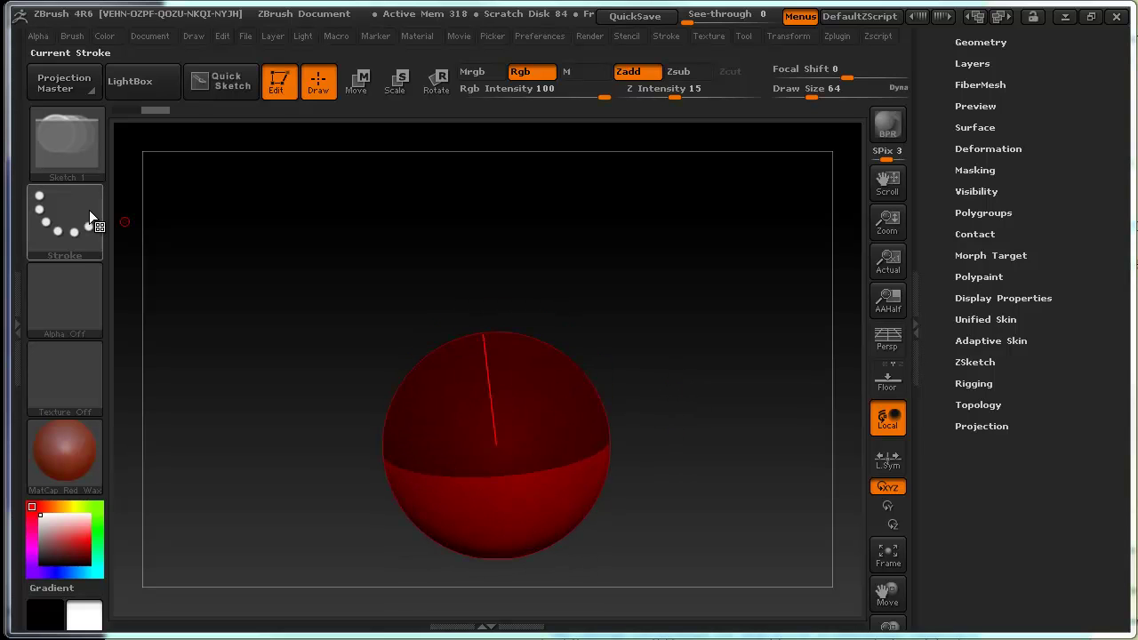
pyautogui.click(86, 153)
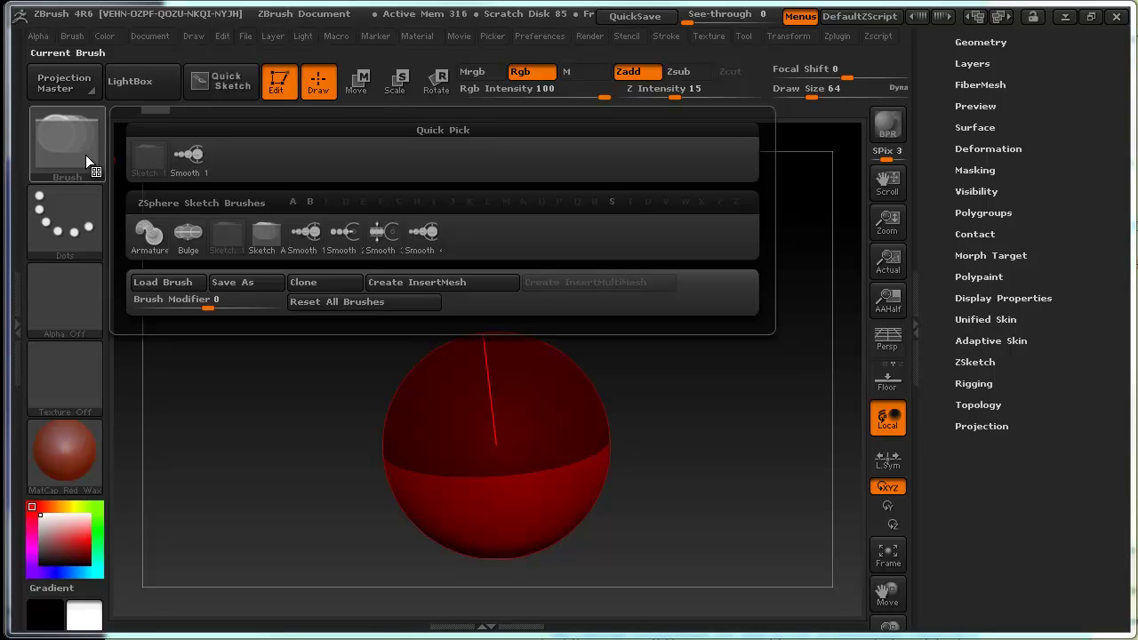
pyautogui.moveTo(656, 421)
pyautogui.mouseDown()
pyautogui.moveTo(571, 368)
pyautogui.moveTo(652, 330)
pyautogui.moveTo(618, 405)
pyautogui.mouseUp()
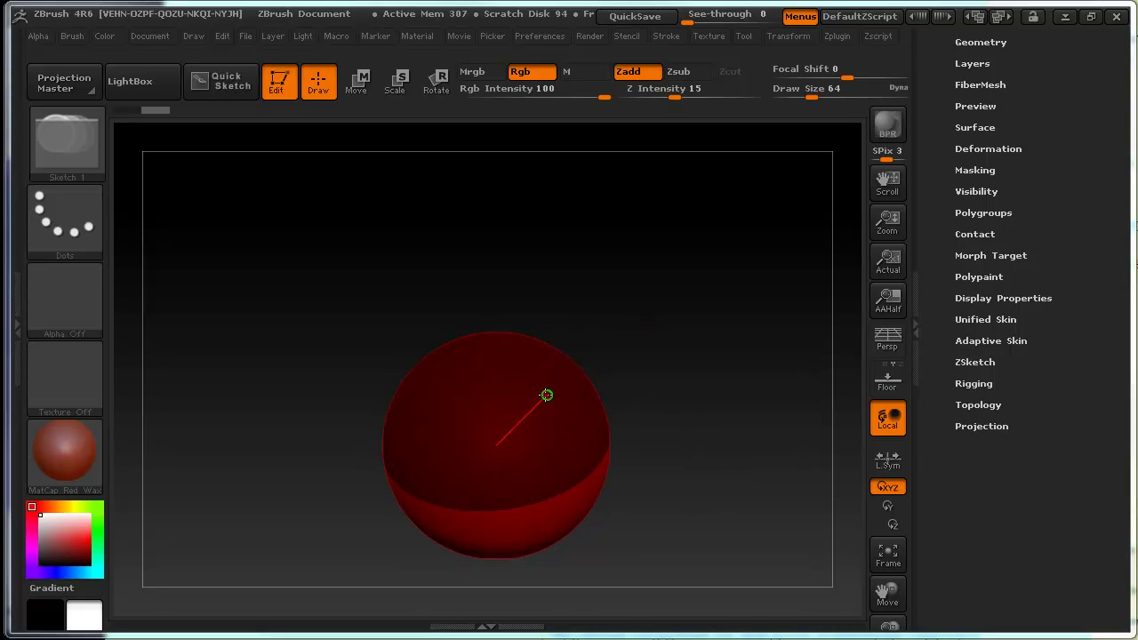
pyautogui.moveTo(572, 376); pyautogui.dragTo(538, 363)
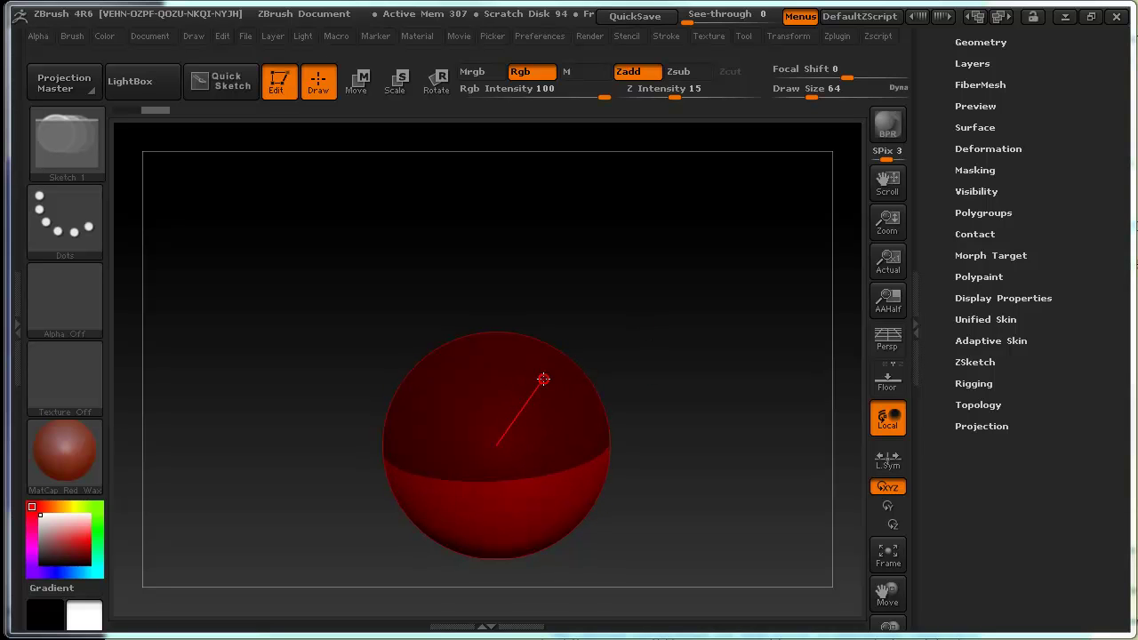
pyautogui.moveTo(544, 380); pyautogui.dragTo(577, 367)
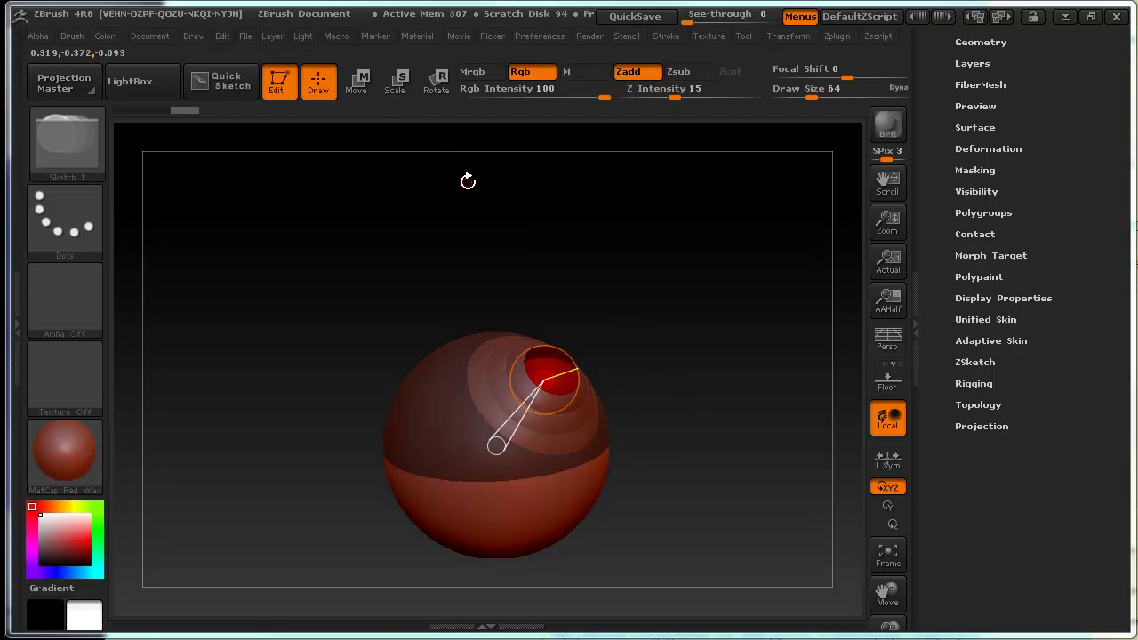
pyautogui.click(355, 82)
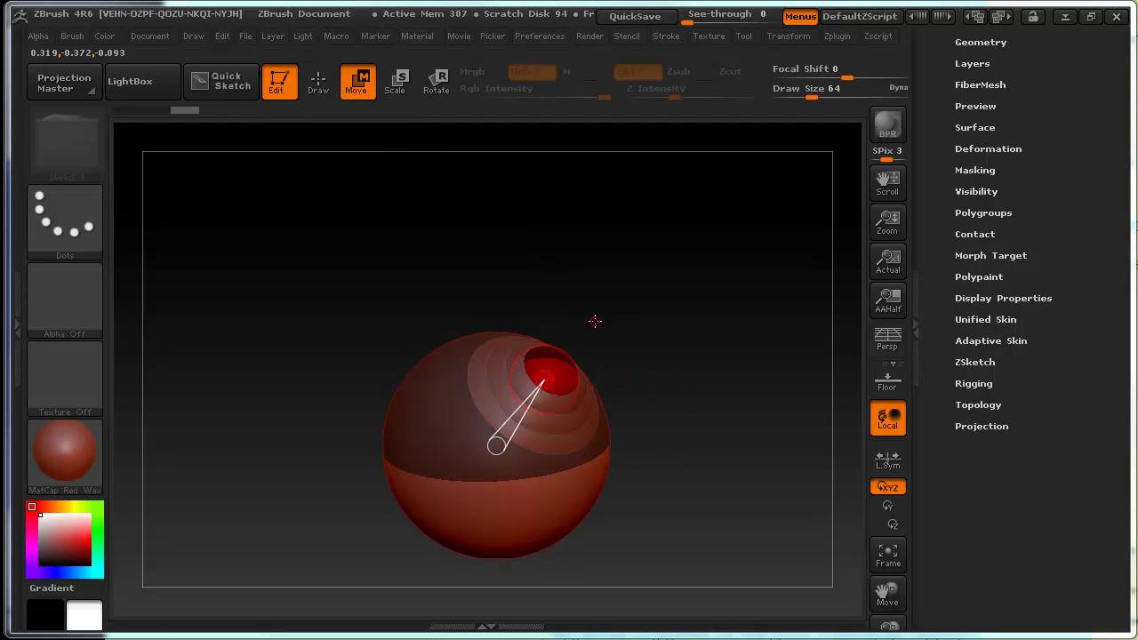
pyautogui.moveTo(575, 353)
pyautogui.mouseDown()
pyautogui.moveTo(646, 276)
pyautogui.moveTo(579, 208)
pyautogui.moveTo(629, 343)
pyautogui.moveTo(655, 285)
pyautogui.moveTo(629, 259)
pyautogui.moveTo(658, 233)
pyautogui.mouseUp()
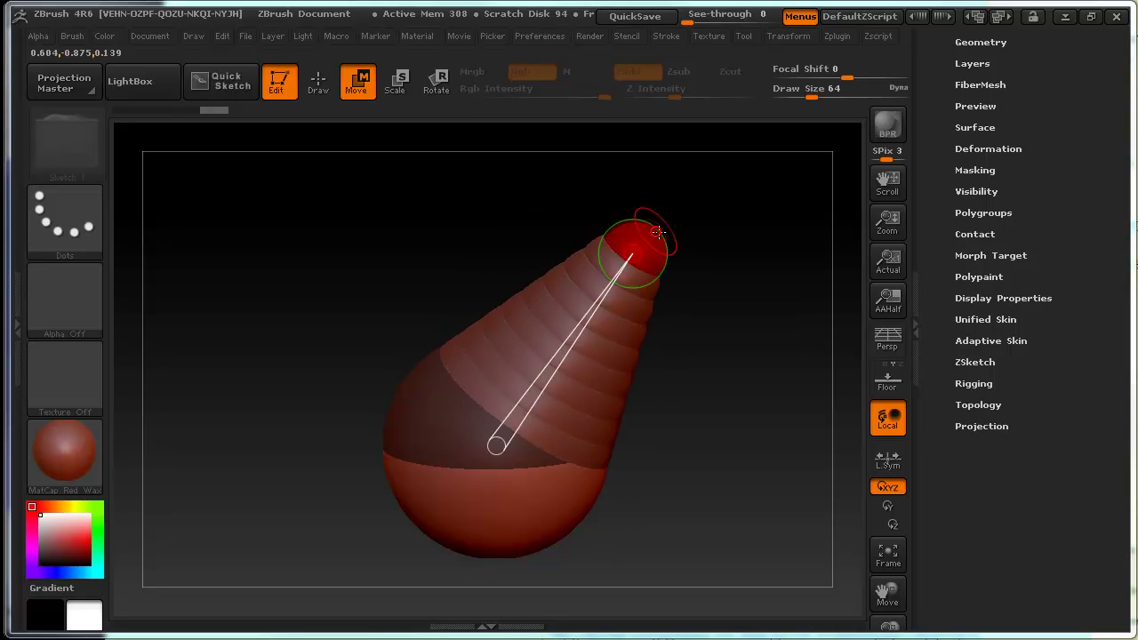
pyautogui.hotkey('ctrl', 'z')
pyautogui.hotkey('ctrl', 'z')
pyautogui.moveTo(526, 419); pyautogui.dragTo(584, 376)
pyautogui.moveTo(407, 388); pyautogui.dragTo(533, 406)
pyautogui.moveTo(437, 350); pyautogui.dragTo(533, 364)
pyautogui.hotkey('ctrl', 'z')
pyautogui.hotkey('ctrl', 'shift', 'z')
pyautogui.click(318, 82)
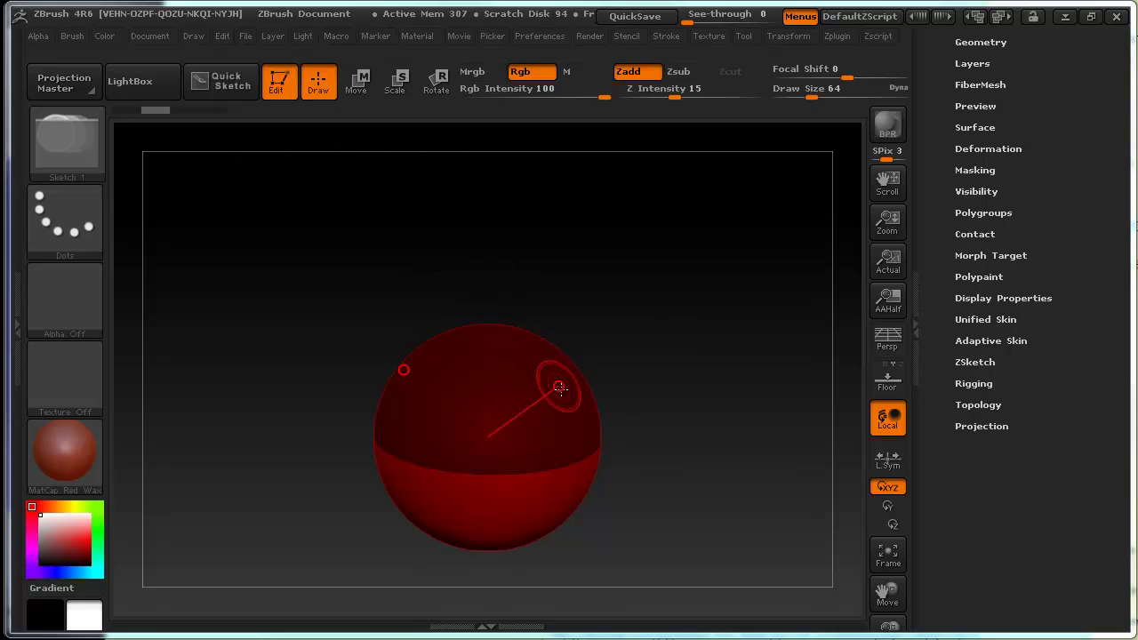
# Sketch mirrored strokes on the sphere's top and stretch them with Move into long V lobes.
pyautogui.moveTo(558, 388)
pyautogui.mouseDown()
pyautogui.moveTo(563, 365)
pyautogui.moveTo(681, 393)
pyautogui.mouseUp()
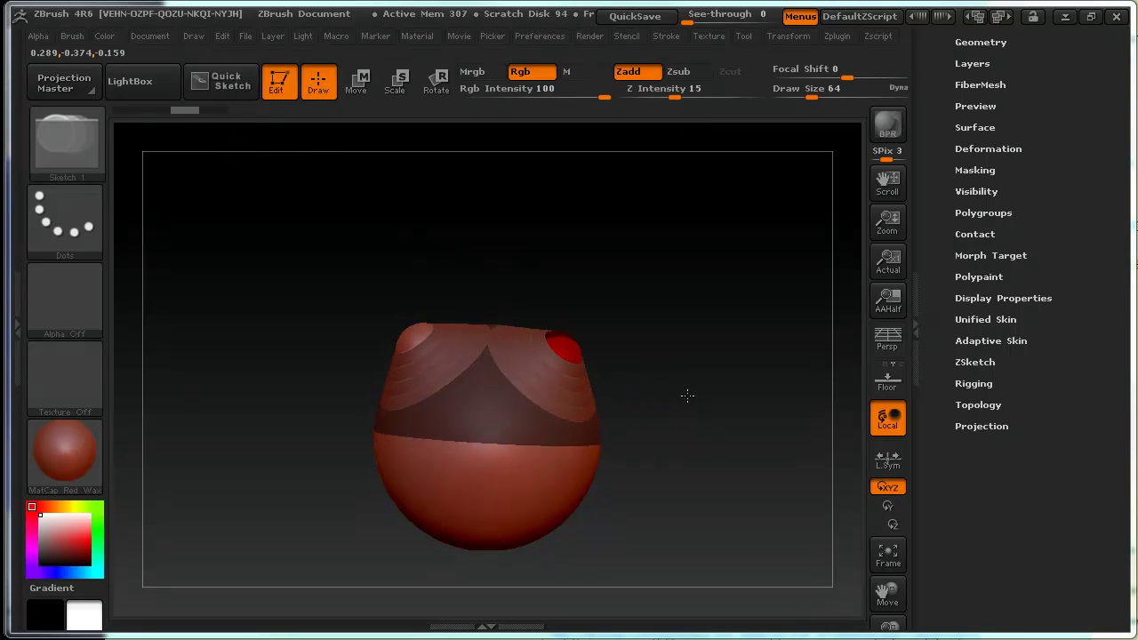
pyautogui.click(355, 82)
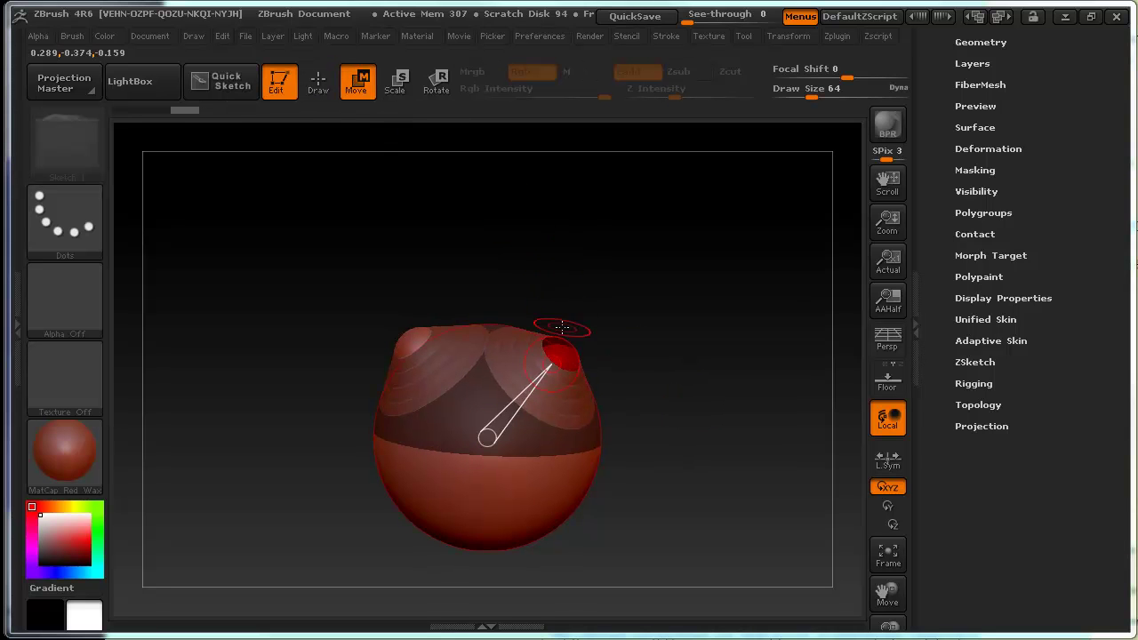
pyautogui.moveTo(563, 327); pyautogui.dragTo(660, 297)
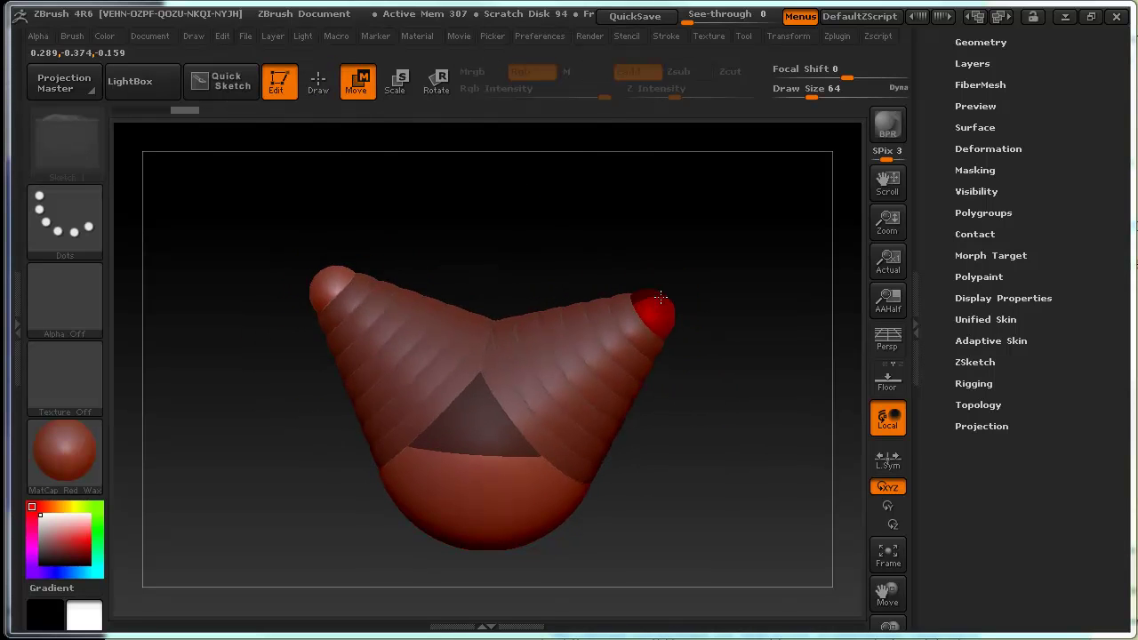
pyautogui.keyDown('ctrl'); pyautogui.click(711, 401); pyautogui.keyUp('ctrl')
pyautogui.moveTo(711, 400)
pyautogui.keyDown('alt'); pyautogui.mouseDown()
pyautogui.moveTo(737, 379)
pyautogui.moveTo(731, 404)
pyautogui.mouseUp(); pyautogui.keyUp('alt')
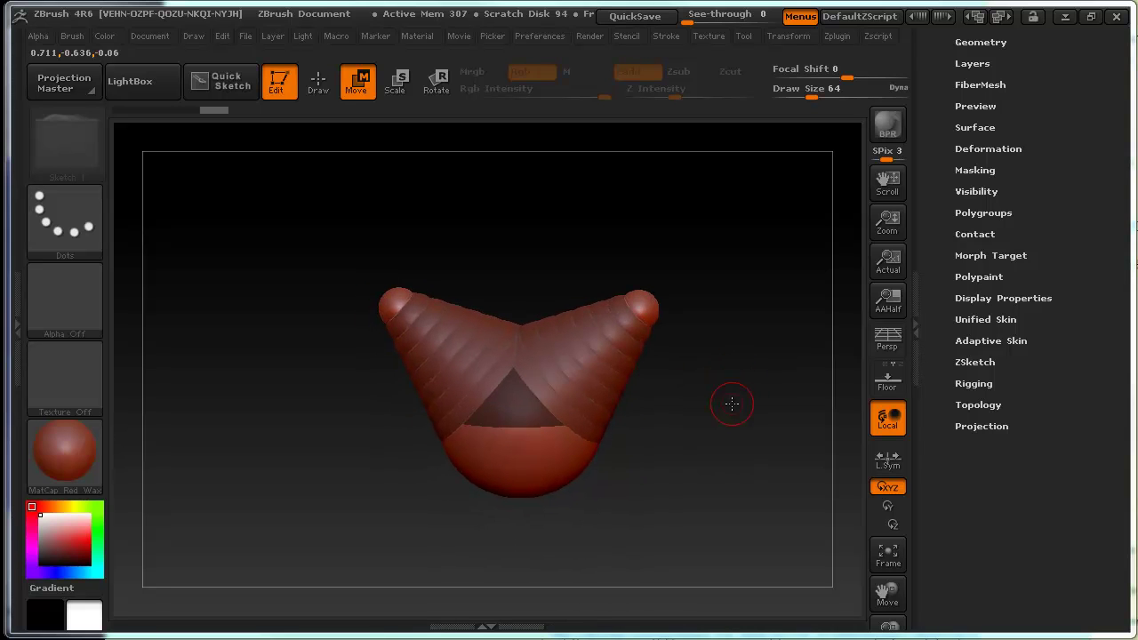
pyautogui.moveTo(594, 439); pyautogui.dragTo(627, 302)
pyautogui.moveTo(399, 310)
pyautogui.mouseDown()
pyautogui.moveTo(638, 310)
pyautogui.moveTo(627, 325)
pyautogui.mouseUp()
# Expand the Unified Skin and Adaptive Skin sub-palettes, showing Resolution 128 and Density 2.
pyautogui.click(964, 319)
pyautogui.scroll(-1, 1029, 380)
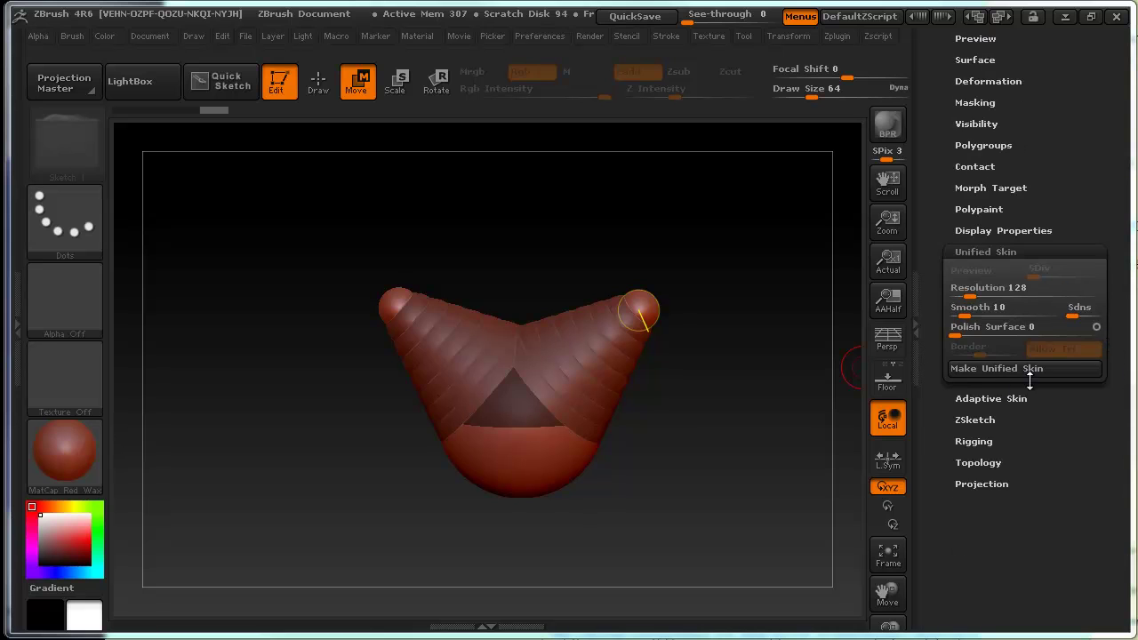
pyautogui.click(986, 398)
pyautogui.moveTo(1075, 400)
pyautogui.mouseDown()
pyautogui.moveTo(1075, 372)
pyautogui.moveTo(1118, 352)
pyautogui.mouseUp()
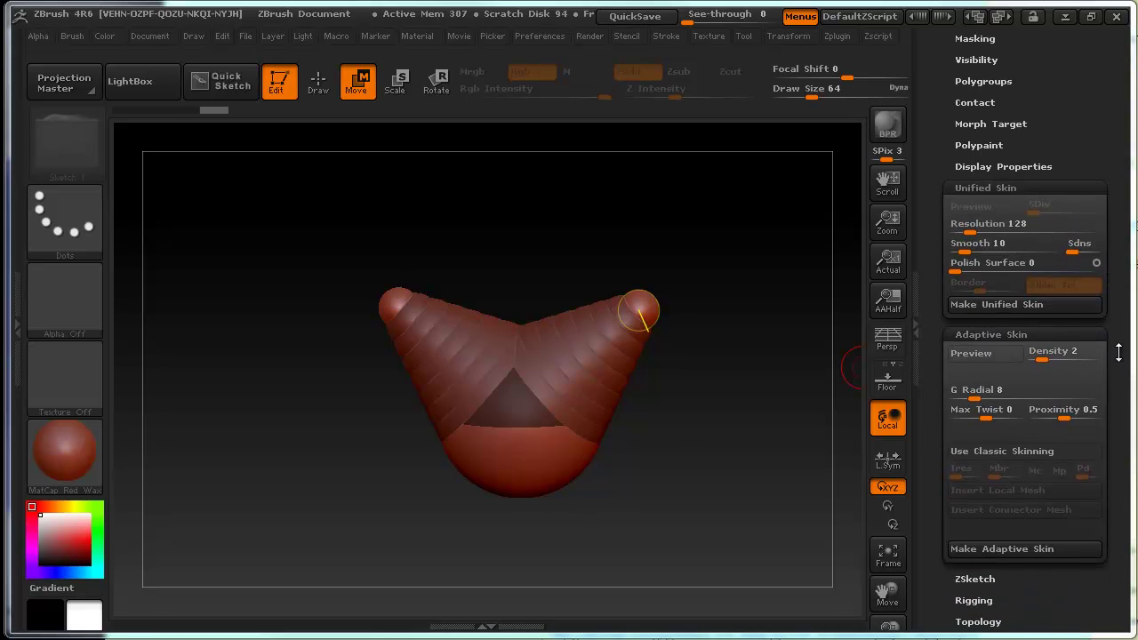
# Orbit the V-shaped model to a three-quarter view and back to the front.
pyautogui.moveTo(727, 418)
pyautogui.mouseDown()
pyautogui.moveTo(696, 432)
pyautogui.moveTo(693, 386)
pyautogui.moveTo(728, 381)
pyautogui.moveTo(702, 391)
pyautogui.mouseUp()
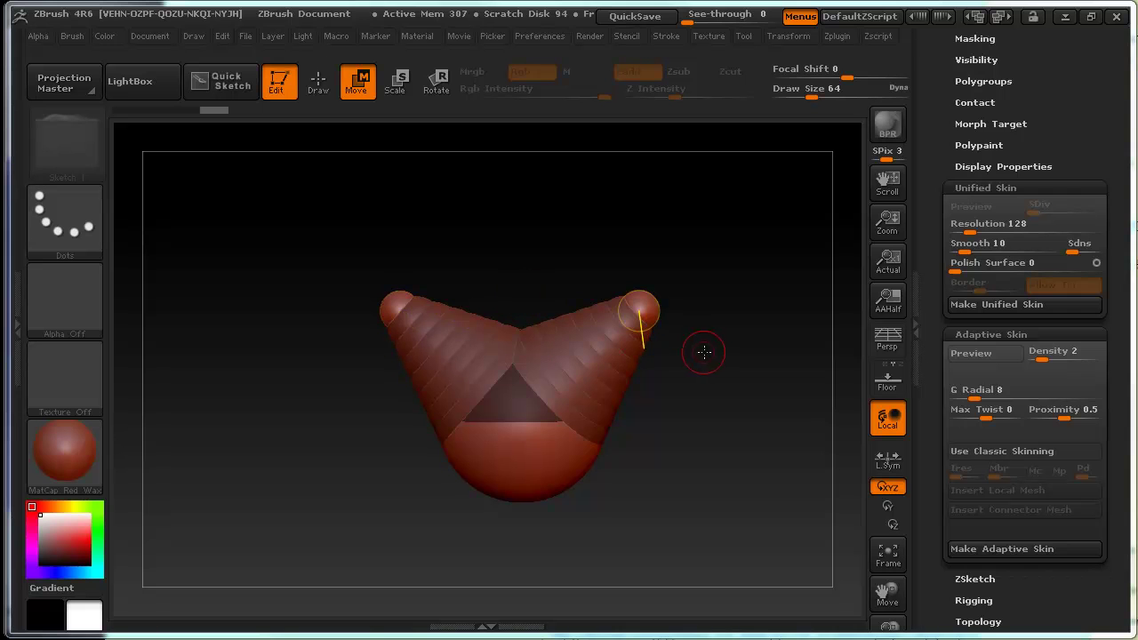
pyautogui.moveTo(736, 340)
pyautogui.mouseDown()
pyautogui.moveTo(711, 399)
pyautogui.moveTo(717, 355)
pyautogui.moveTo(845, 266)
pyautogui.mouseUp()
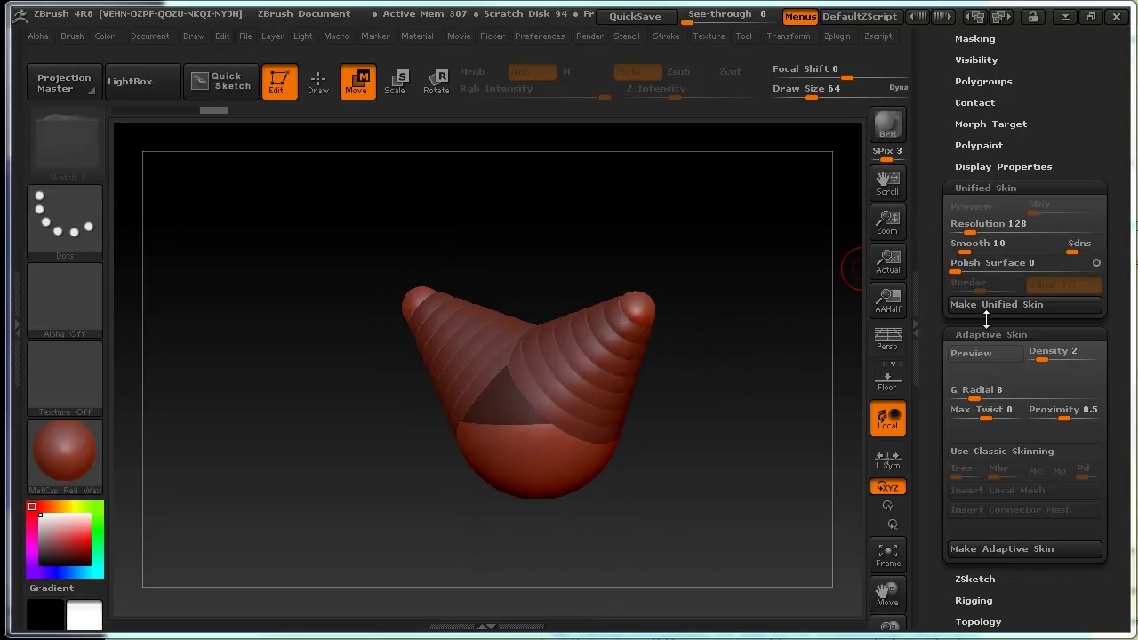
pyautogui.moveTo(822, 321)
pyautogui.mouseDown()
pyautogui.moveTo(770, 338)
pyautogui.moveTo(794, 297)
pyautogui.moveTo(750, 311)
pyautogui.moveTo(728, 368)
pyautogui.mouseUp()
pyautogui.scroll(1, 1110, 269)
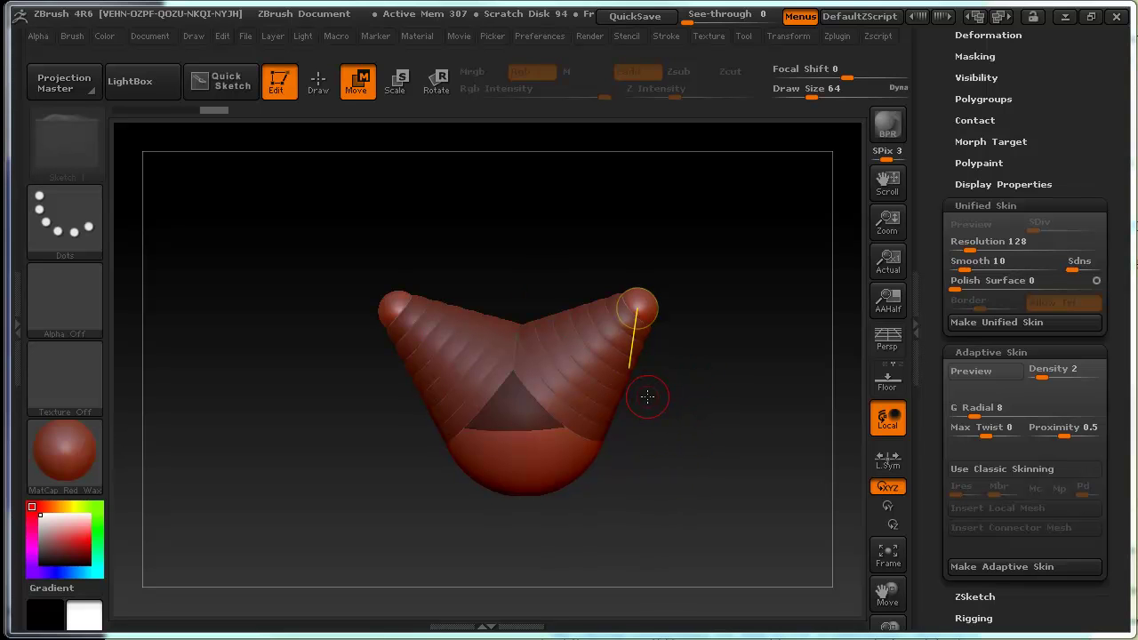
# Undo twice and draw a new mirrored pair of child ZSpheres.
pyautogui.moveTo(647, 397); pyautogui.dragTo(700, 414)
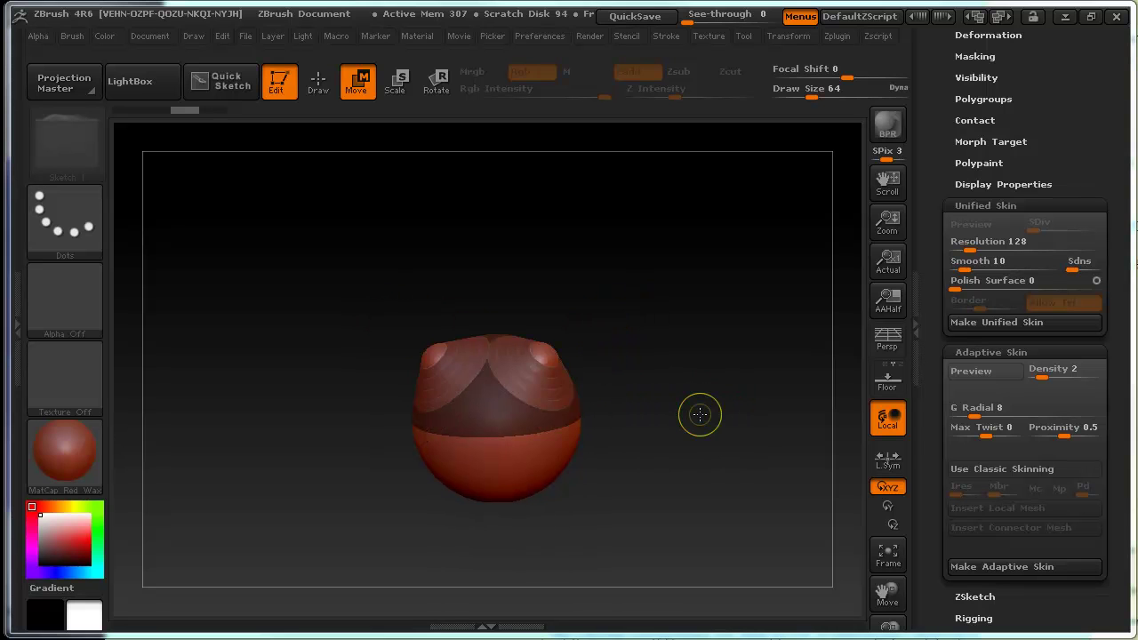
pyautogui.hotkey('ctrl', 'z')
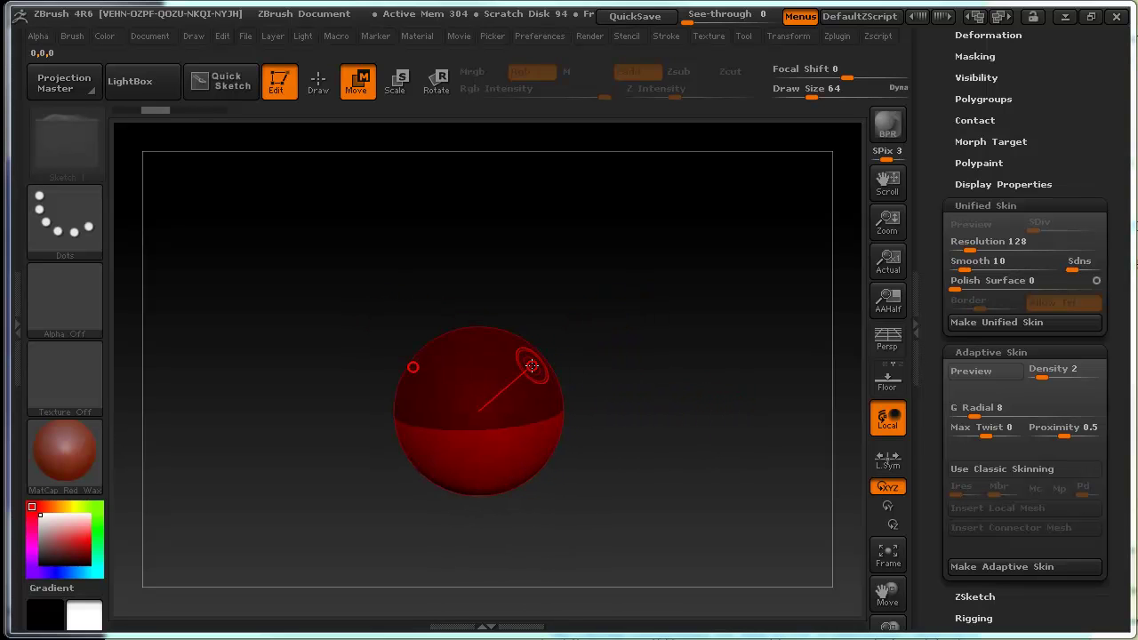
pyautogui.hotkey('ctrl', 'z')
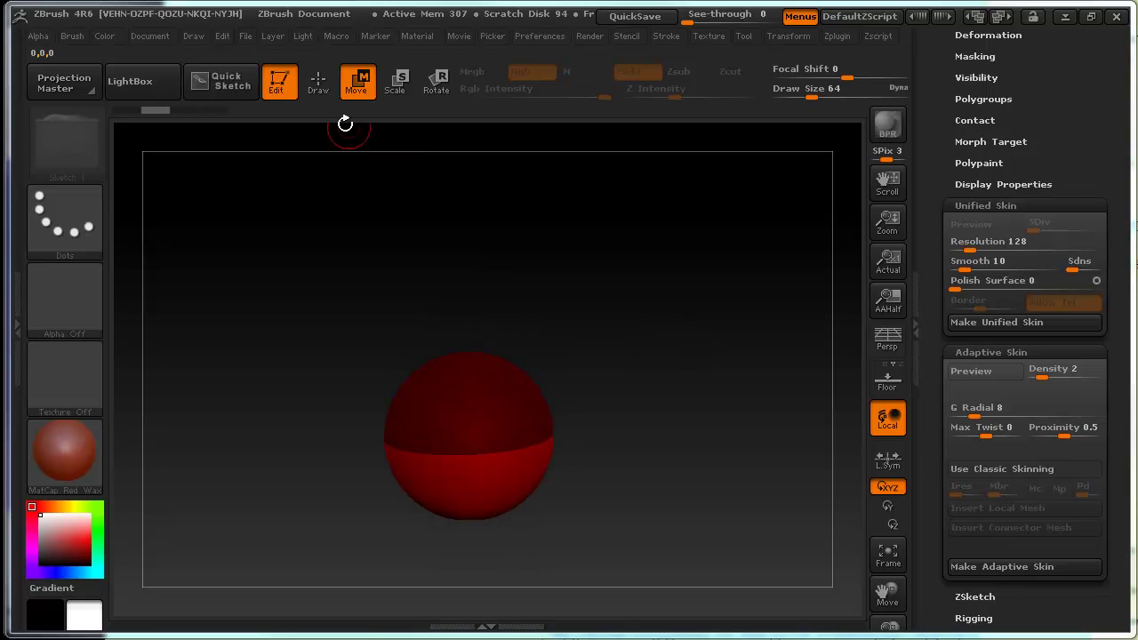
pyautogui.press('q')
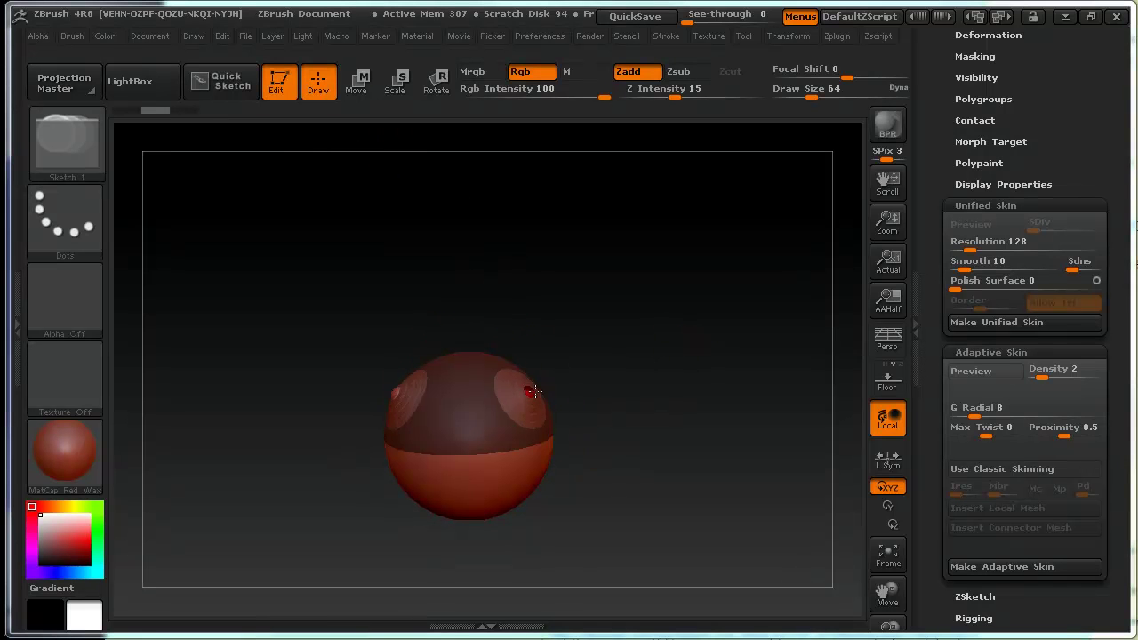
pyautogui.moveTo(533, 391); pyautogui.dragTo(590, 401)
pyautogui.press('w')
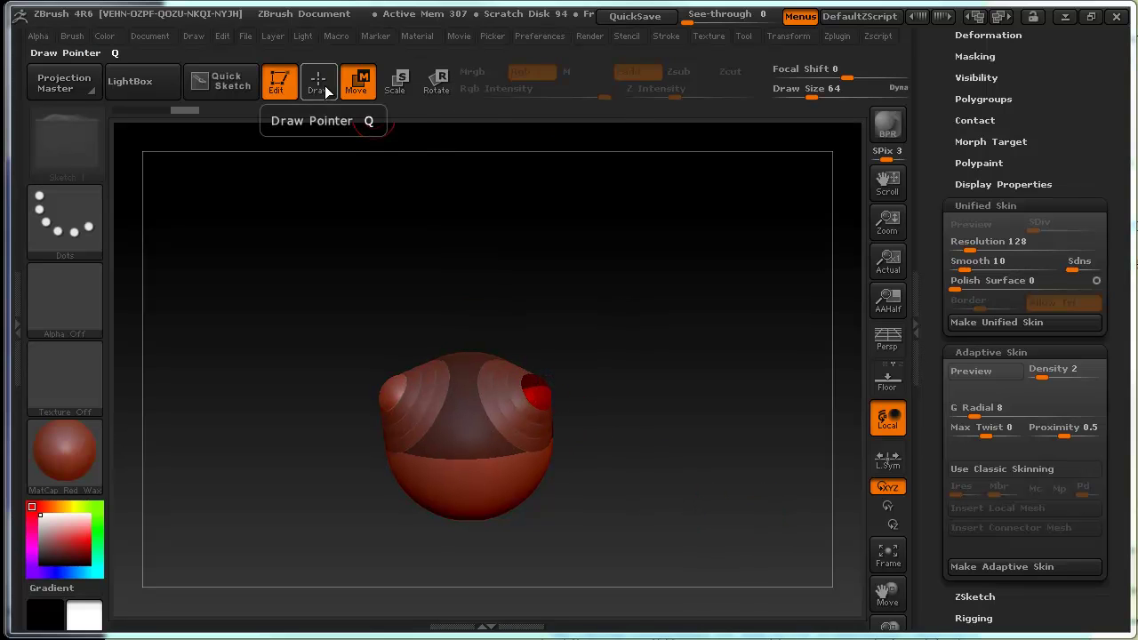
# Scale the mirrored shoulder-tip ZSpheres up into big rounded caps.
pyautogui.moveTo(655, 412); pyautogui.dragTo(549, 370)
pyautogui.moveTo(698, 421)
pyautogui.mouseDown()
pyautogui.moveTo(575, 371)
pyautogui.moveTo(616, 355)
pyautogui.mouseUp()
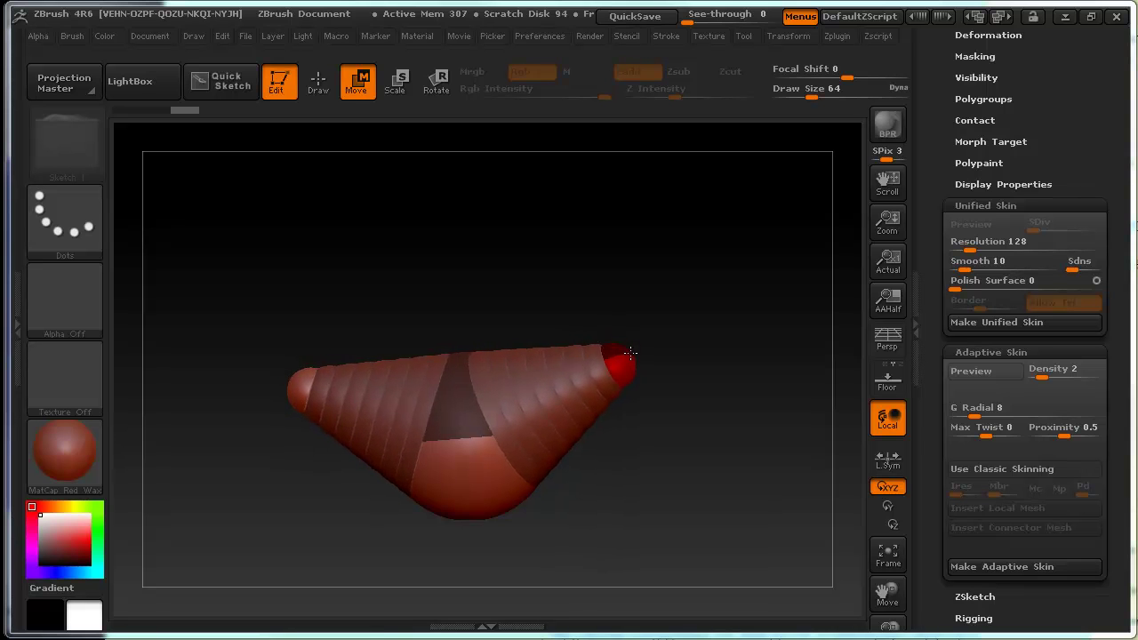
pyautogui.moveTo(689, 431)
pyautogui.mouseDown()
pyautogui.moveTo(673, 427)
pyautogui.moveTo(681, 462)
pyautogui.mouseUp()
pyautogui.press('e')
pyautogui.press('r')
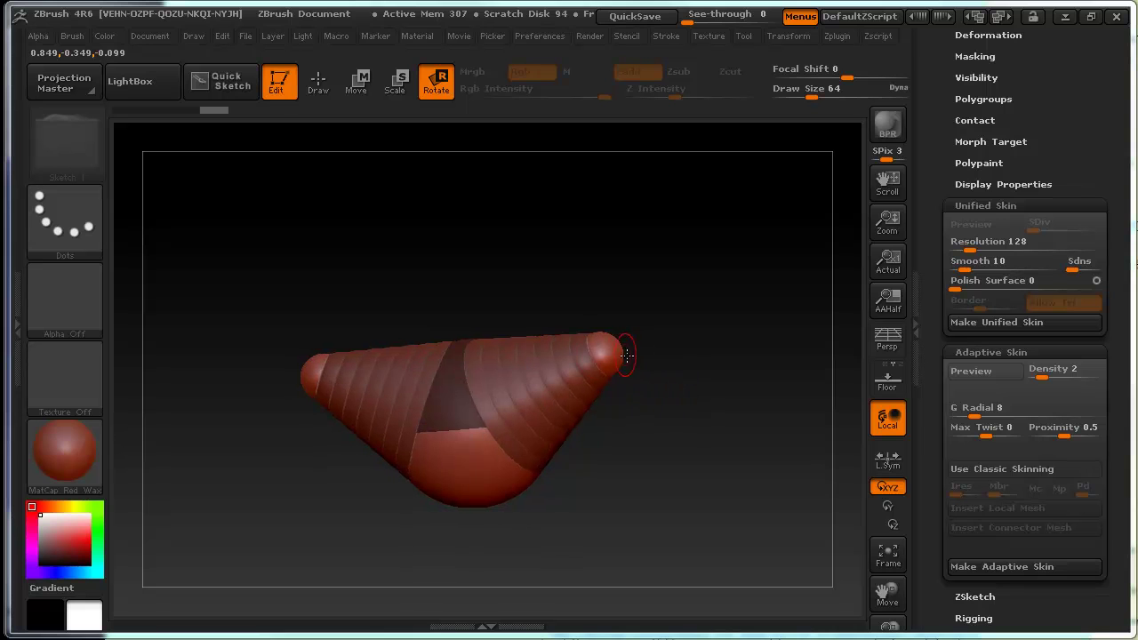
pyautogui.click(612, 354)
pyautogui.press('e')
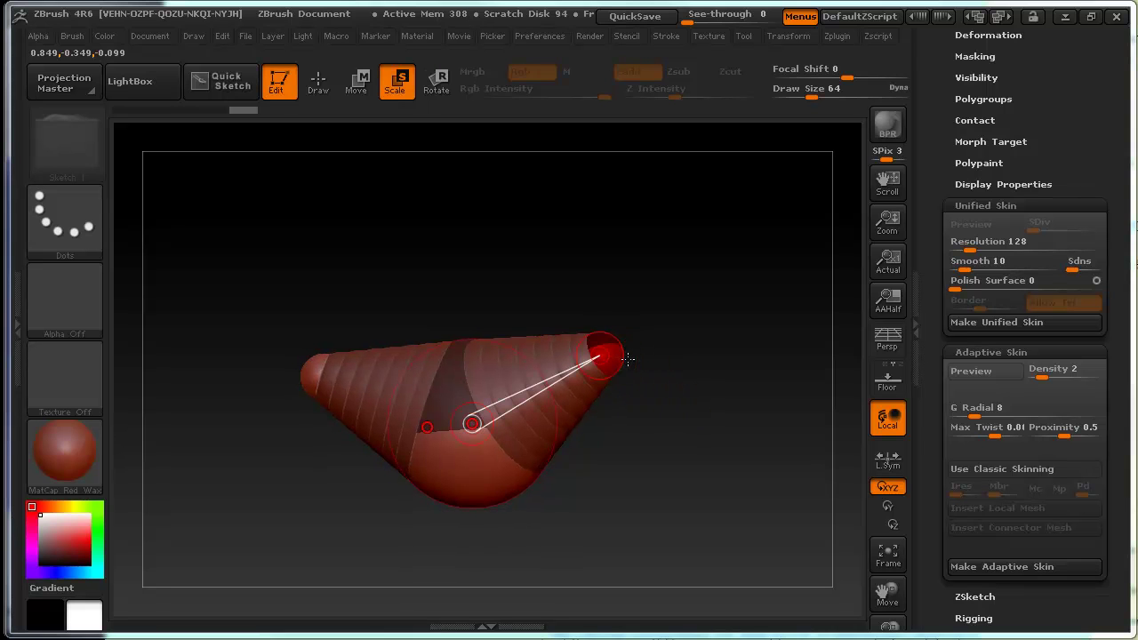
pyautogui.moveTo(608, 354); pyautogui.dragTo(665, 400)
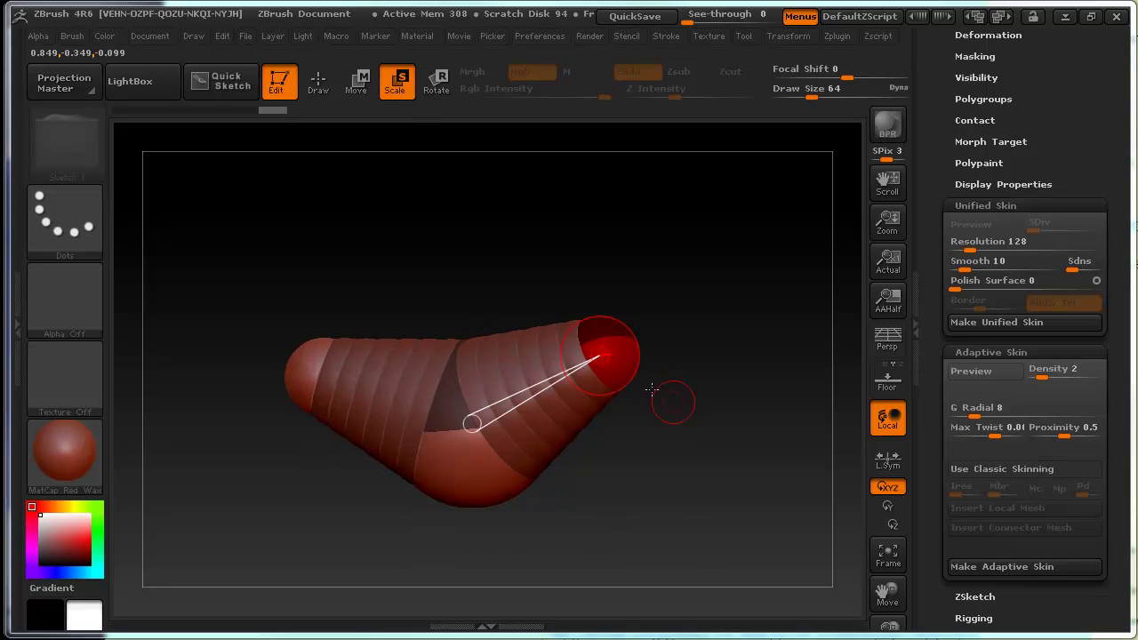
pyautogui.moveTo(600, 341); pyautogui.dragTo(642, 419)
pyautogui.moveTo(732, 545)
pyautogui.mouseDown()
pyautogui.moveTo(722, 403)
pyautogui.moveTo(716, 450)
pyautogui.mouseUp()
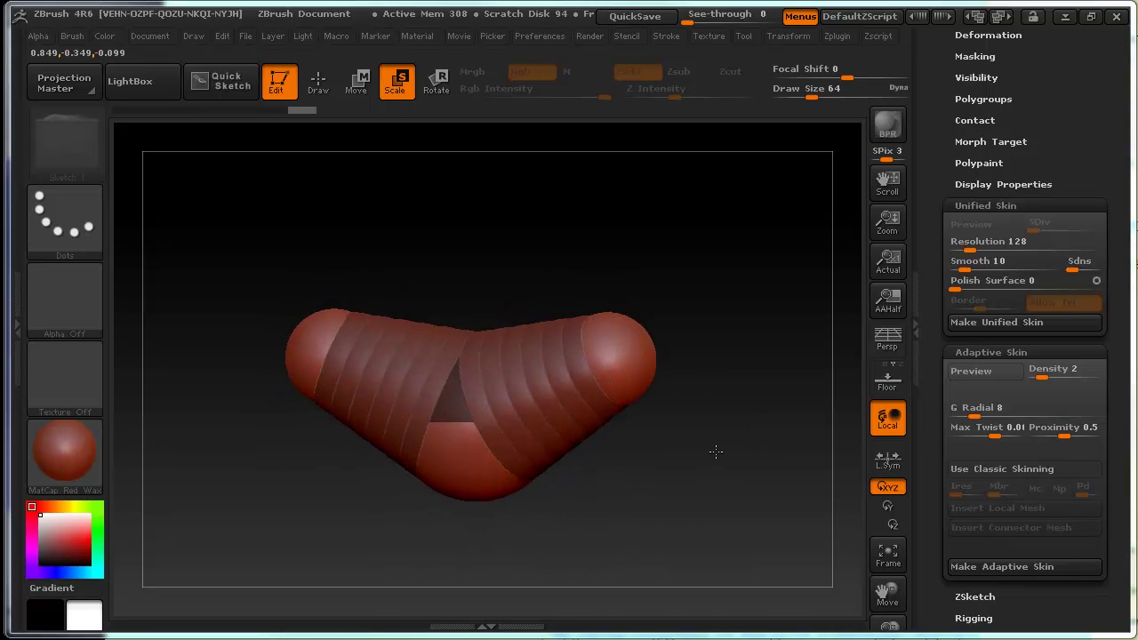
pyautogui.press('w')
pyautogui.press('q')
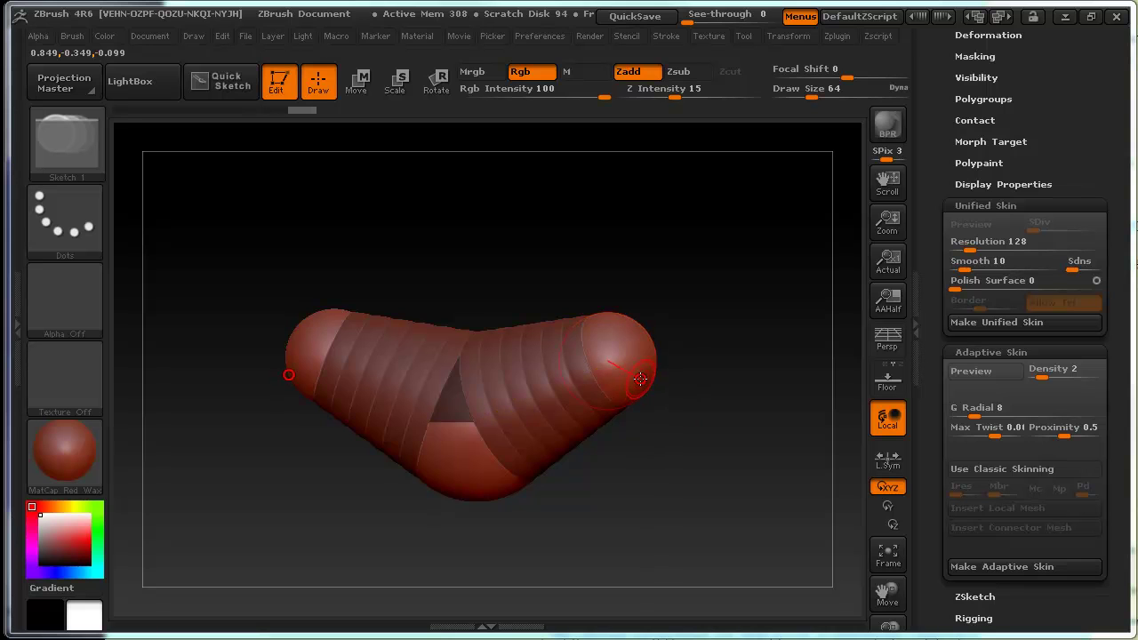
# Drag both shoulder tips down into long hanging arms.
pyautogui.press('w')
pyautogui.moveTo(696, 426)
pyautogui.mouseDown()
pyautogui.moveTo(711, 418)
pyautogui.moveTo(630, 373)
pyautogui.moveTo(694, 497)
pyautogui.moveTo(711, 587)
pyautogui.moveTo(702, 612)
pyautogui.mouseUp()
pyautogui.moveTo(718, 446)
pyautogui.mouseDown()
pyautogui.moveTo(698, 310)
pyautogui.moveTo(711, 447)
pyautogui.mouseUp()
pyautogui.moveTo(694, 517); pyautogui.dragTo(702, 546)
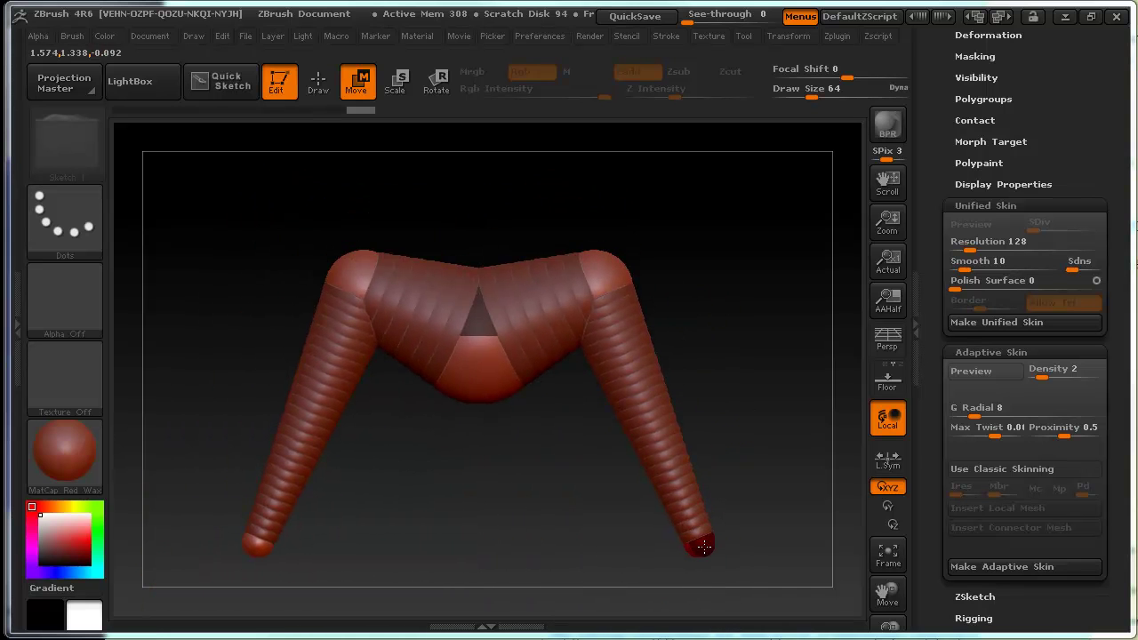
pyautogui.moveTo(749, 414); pyautogui.dragTo(731, 416)
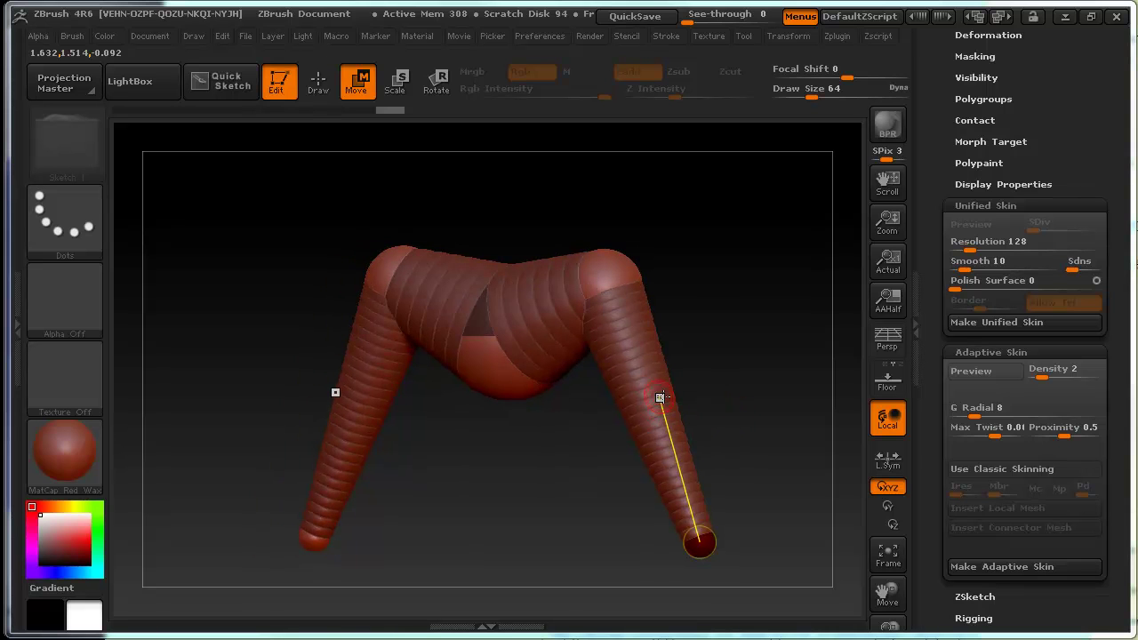
pyautogui.moveTo(702, 375)
pyautogui.mouseDown()
pyautogui.moveTo(713, 374)
pyautogui.moveTo(696, 389)
pyautogui.mouseUp()
# Insert elbow ZSpheres on both arms and shrink them with Scale.
pyautogui.press('q')
pyautogui.click(662, 414)
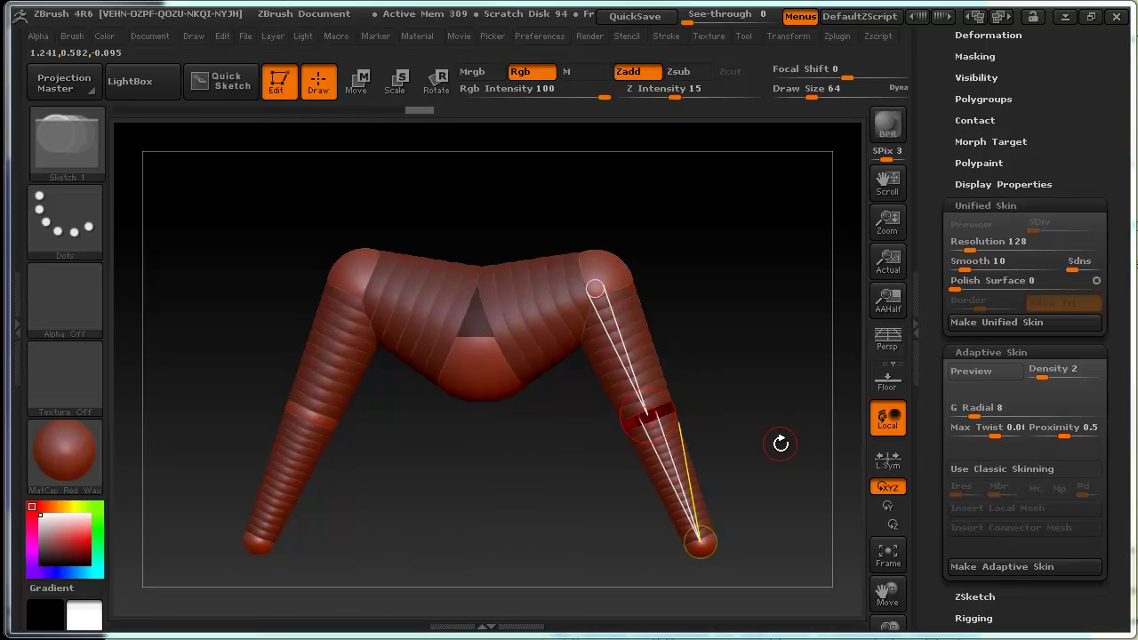
pyautogui.press('w')
pyautogui.press('e')
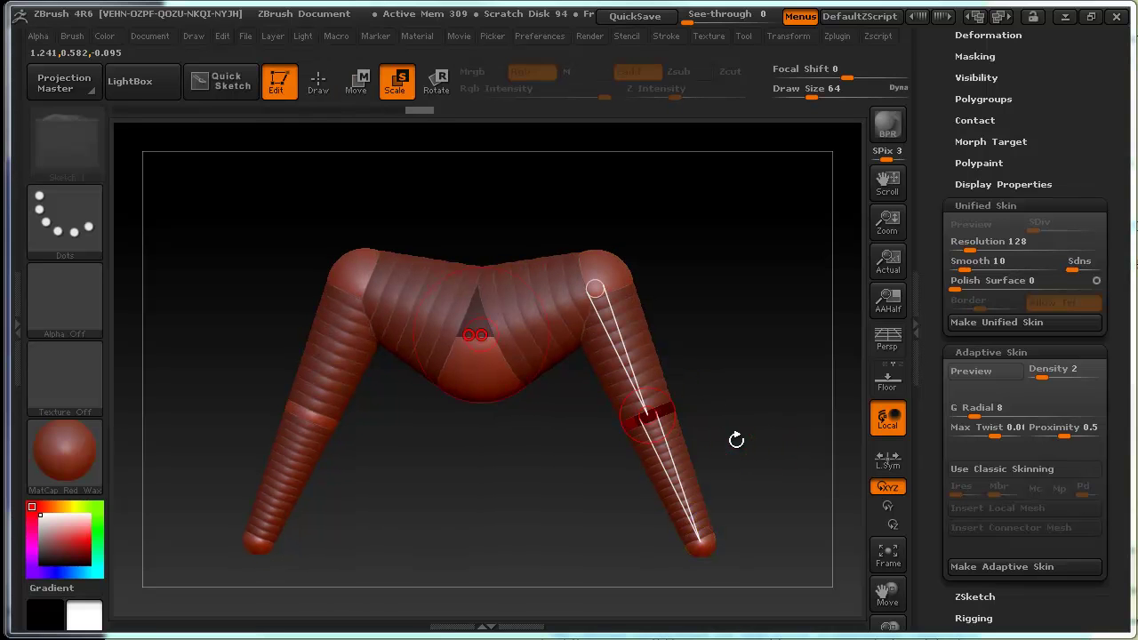
pyautogui.moveTo(663, 410); pyautogui.dragTo(246, 241)
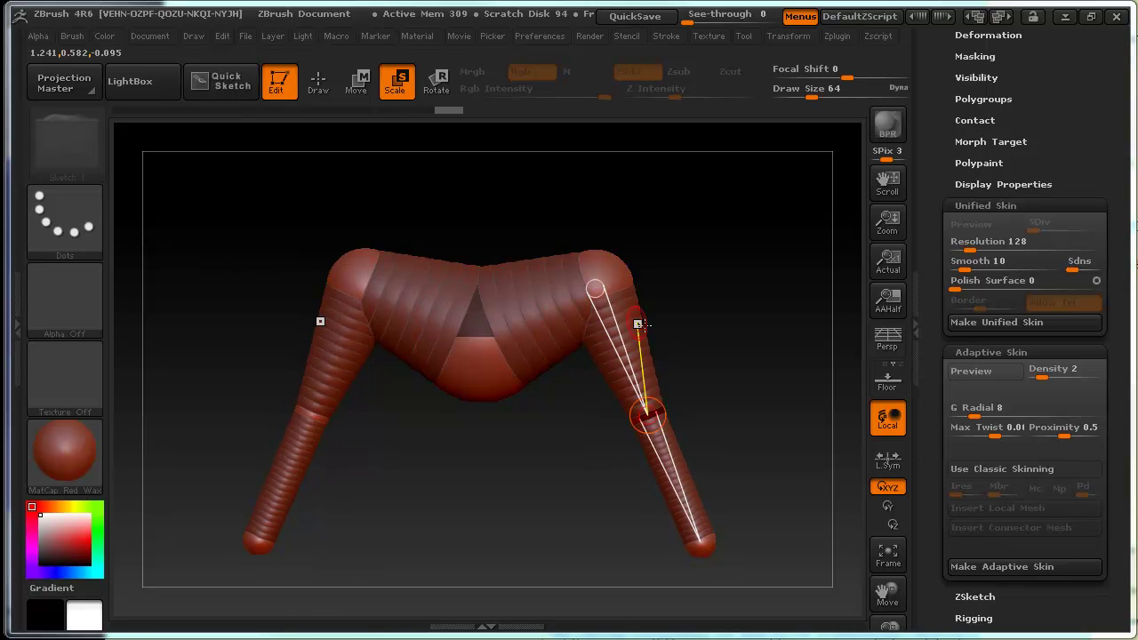
pyautogui.keyDown('alt'); pyautogui.moveTo(645, 406); pyautogui.dragTo(709, 356); pyautogui.keyUp('alt')
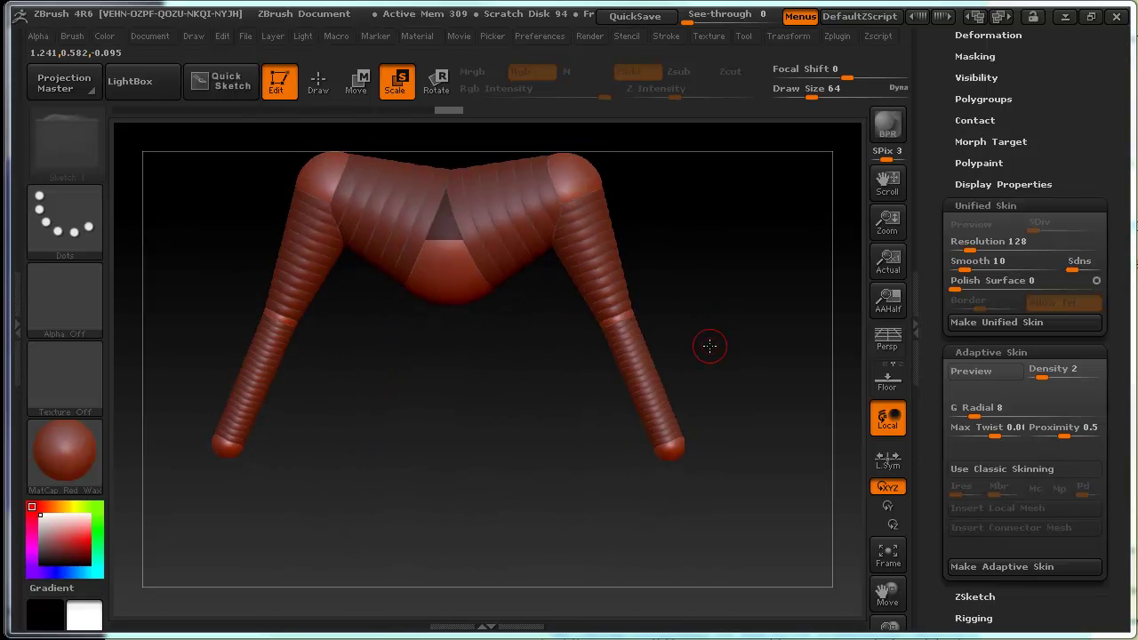
pyautogui.keyDown('alt'); pyautogui.moveTo(718, 338); pyautogui.dragTo(546, 437); pyautogui.keyUp('alt')
pyautogui.keyDown('alt'); pyautogui.moveTo(508, 488); pyautogui.dragTo(520, 403); pyautogui.keyUp('alt')
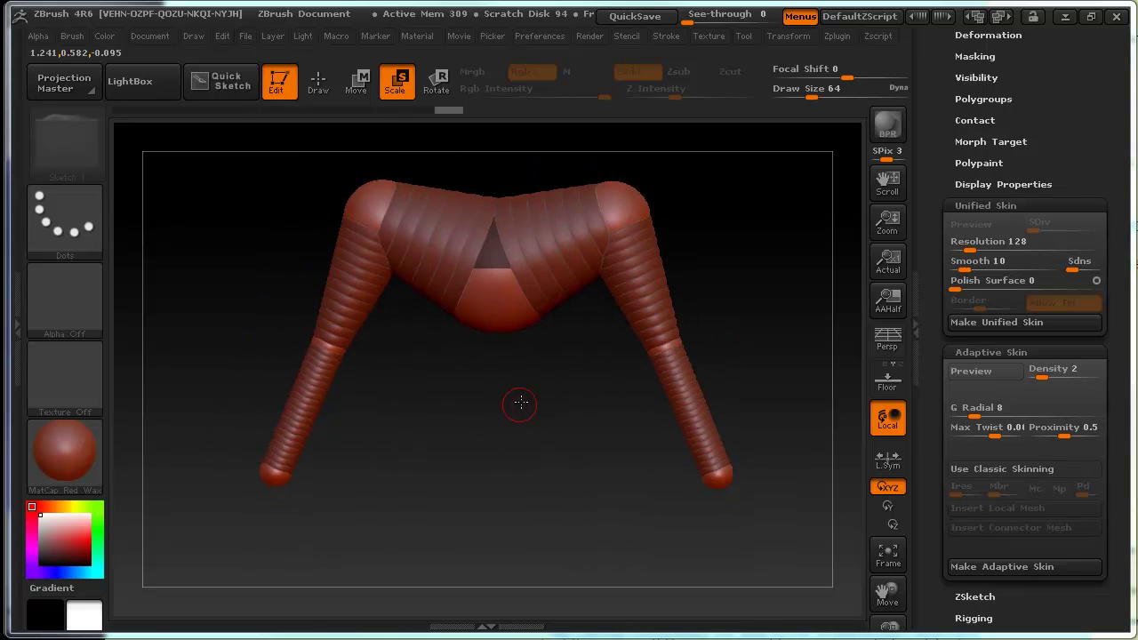
# Add a ZSphere under the chest and drag it down to lengthen the torso.
pyautogui.press('w')
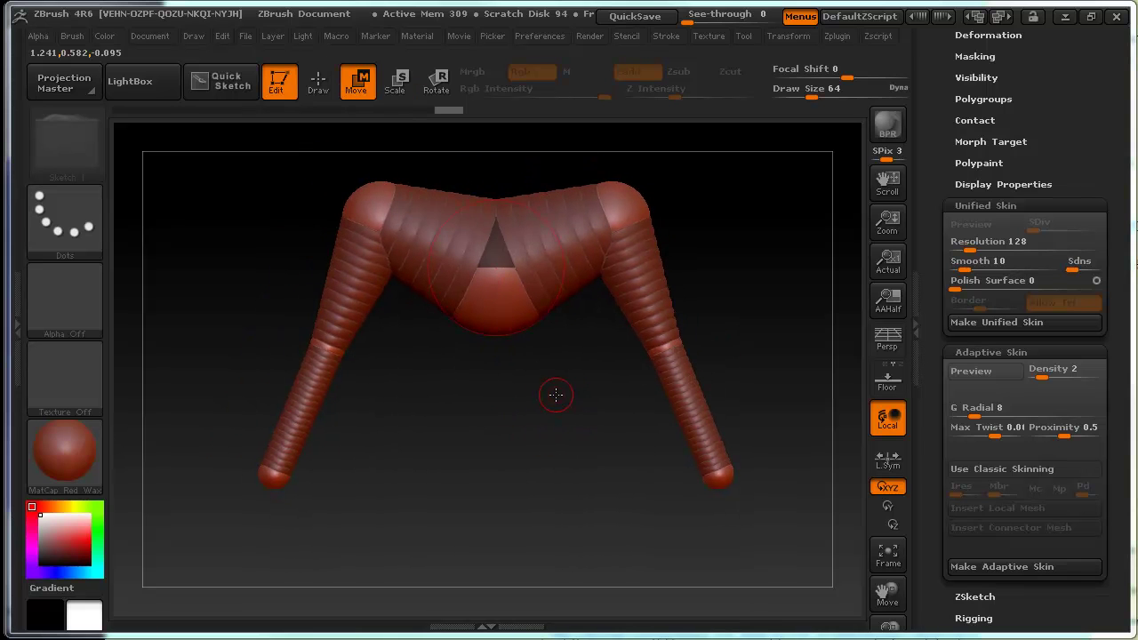
pyautogui.press('q')
pyautogui.moveTo(496, 326)
pyautogui.mouseDown()
pyautogui.moveTo(516, 370)
pyautogui.moveTo(598, 409)
pyautogui.moveTo(635, 406)
pyautogui.moveTo(551, 424)
pyautogui.moveTo(564, 436)
pyautogui.moveTo(570, 407)
pyautogui.mouseUp()
pyautogui.press('w')
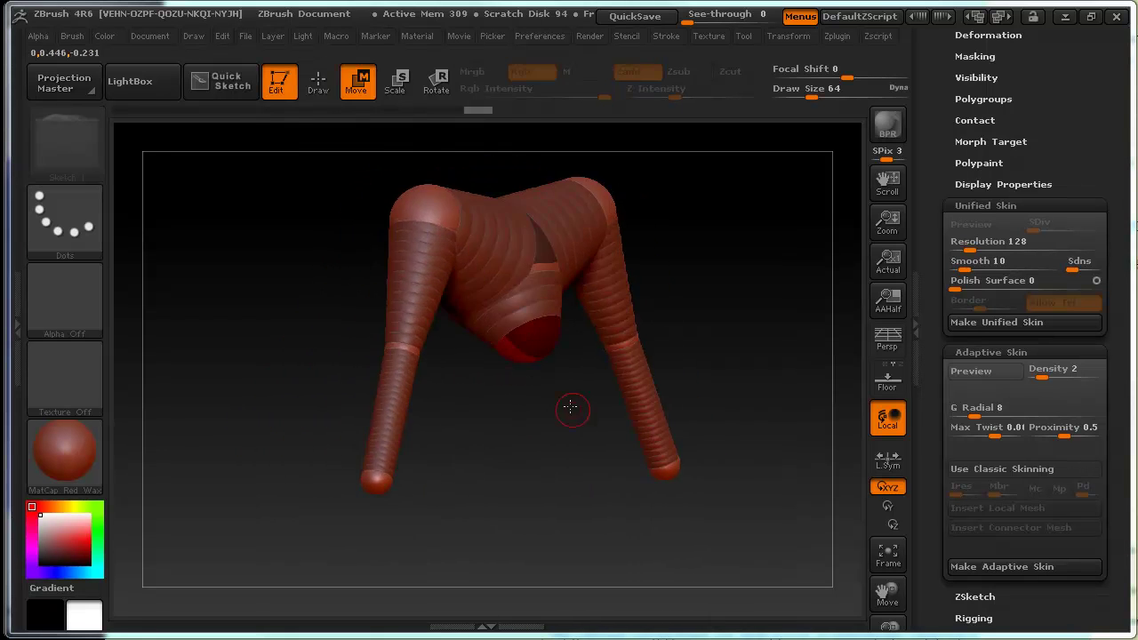
pyautogui.moveTo(532, 345); pyautogui.dragTo(534, 470)
pyautogui.moveTo(731, 315)
pyautogui.mouseDown()
pyautogui.moveTo(674, 384)
pyautogui.moveTo(602, 424)
pyautogui.moveTo(622, 426)
pyautogui.moveTo(615, 456)
pyautogui.moveTo(582, 449)
pyautogui.moveTo(568, 433)
pyautogui.mouseUp()
# Spread the lower mirrored ZSpheres outward into hip stubs.
pyautogui.press('q')
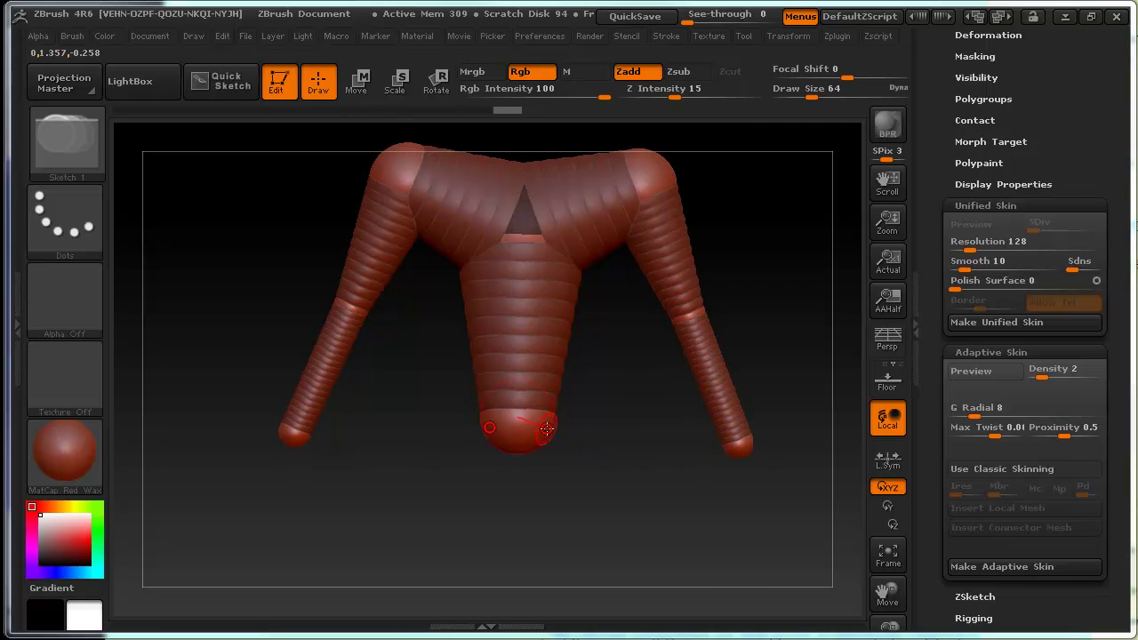
pyautogui.press('w')
pyautogui.moveTo(560, 433)
pyautogui.mouseDown()
pyautogui.moveTo(612, 442)
pyautogui.moveTo(646, 474)
pyautogui.moveTo(593, 452)
pyautogui.mouseUp()
pyautogui.press('e')
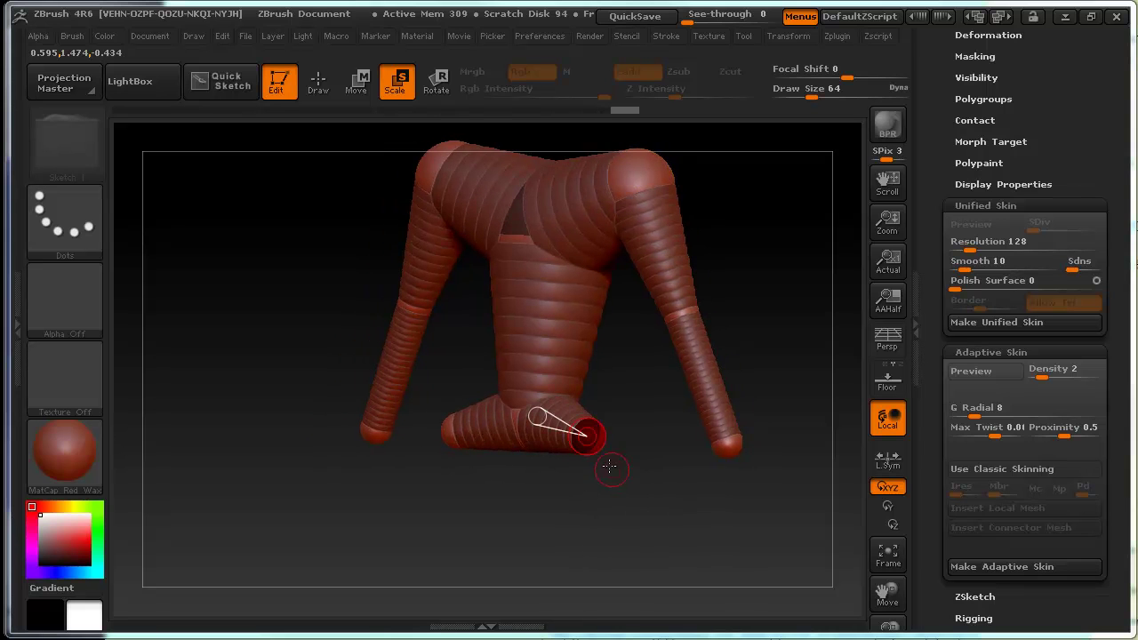
# Orbit to the lower body and nudge the foot-end spheres with Move.
pyautogui.moveTo(574, 542)
pyautogui.mouseDown()
pyautogui.moveTo(655, 495)
pyautogui.moveTo(655, 521)
pyautogui.moveTo(614, 528)
pyautogui.mouseUp()
pyautogui.press('w')
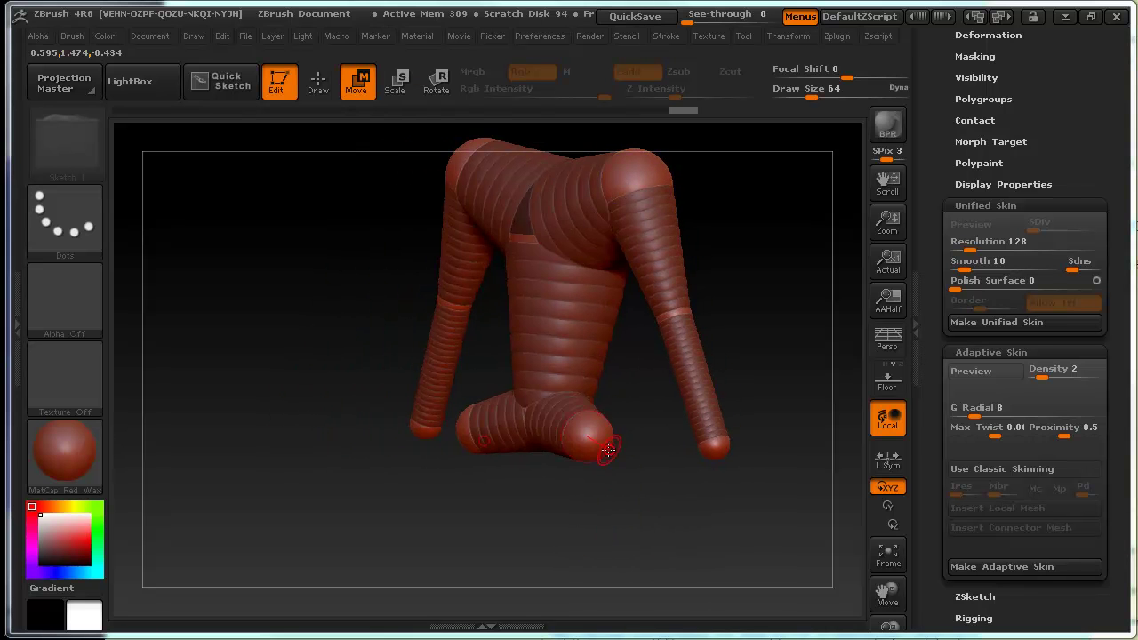
pyautogui.moveTo(608, 450); pyautogui.dragTo(609, 437)
pyautogui.moveTo(637, 498)
pyautogui.mouseDown()
pyautogui.moveTo(681, 508)
pyautogui.moveTo(656, 449)
pyautogui.moveTo(668, 457)
pyautogui.moveTo(633, 408)
pyautogui.mouseUp()
pyautogui.press('e')
pyautogui.press('q')
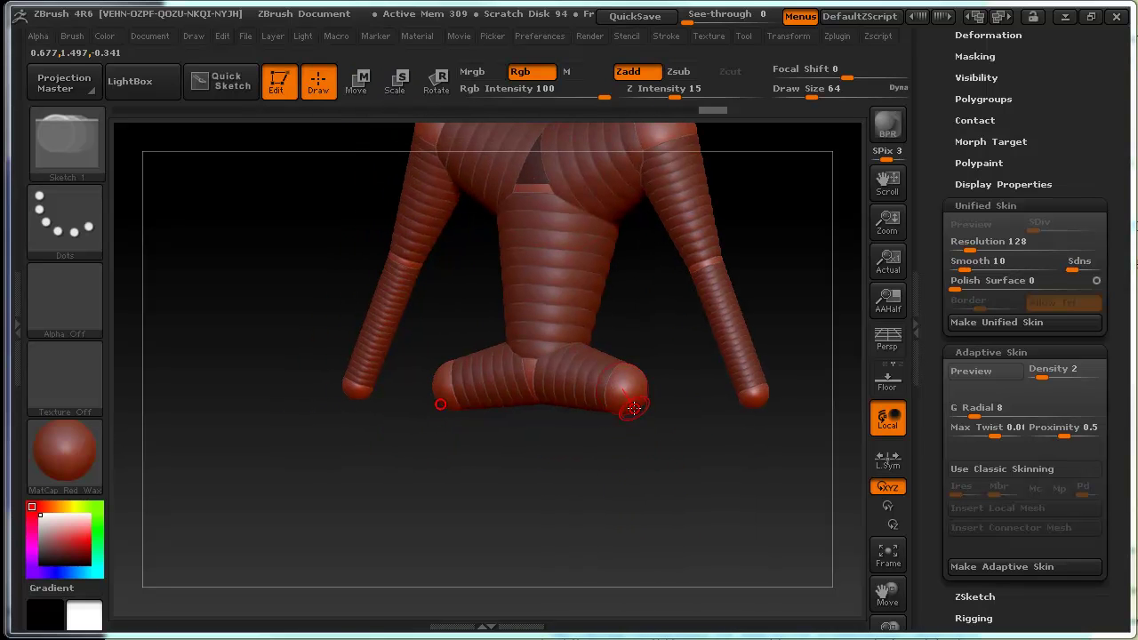
pyautogui.moveTo(665, 488); pyautogui.dragTo(682, 486)
pyautogui.press('w')
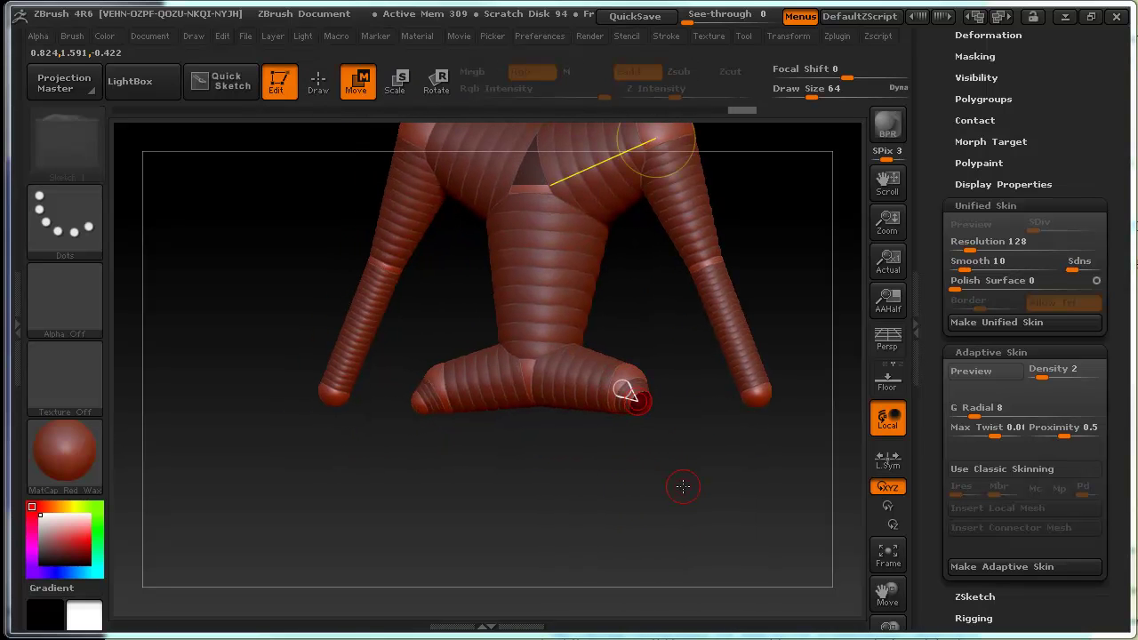
# Drag both feet down into long straight legs, framing the model with F.
pyautogui.moveTo(635, 401); pyautogui.dragTo(640, 596)
pyautogui.keyDown('shift'); pyautogui.moveTo(644, 437); pyautogui.dragTo(604, 414); pyautogui.keyUp('shift')
pyautogui.press('f')
pyautogui.moveTo(538, 520); pyautogui.dragTo(536, 607)
pyautogui.keyDown('alt'); pyautogui.moveTo(604, 528); pyautogui.dragTo(641, 426); pyautogui.keyUp('alt')
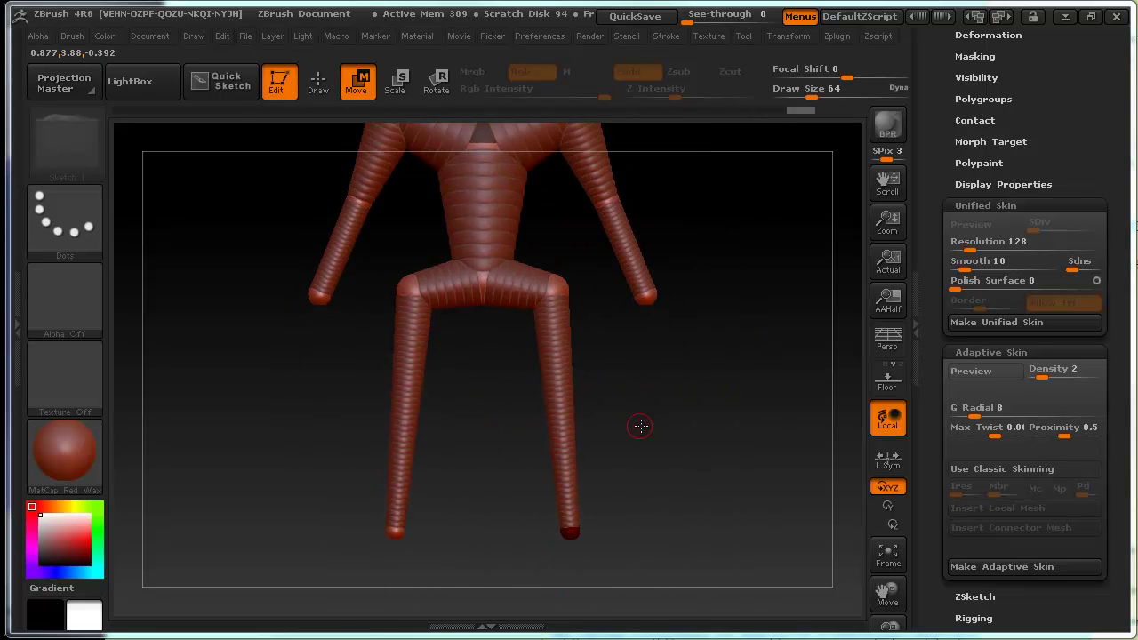
pyautogui.moveTo(574, 537); pyautogui.dragTo(574, 554)
pyautogui.moveTo(673, 501)
pyautogui.mouseDown()
pyautogui.moveTo(681, 452)
pyautogui.moveTo(578, 539)
pyautogui.moveTo(579, 552)
pyautogui.mouseUp()
# Lower the feet a bit more and toggle the skin preview with A.
pyautogui.moveTo(566, 312); pyautogui.dragTo(573, 317)
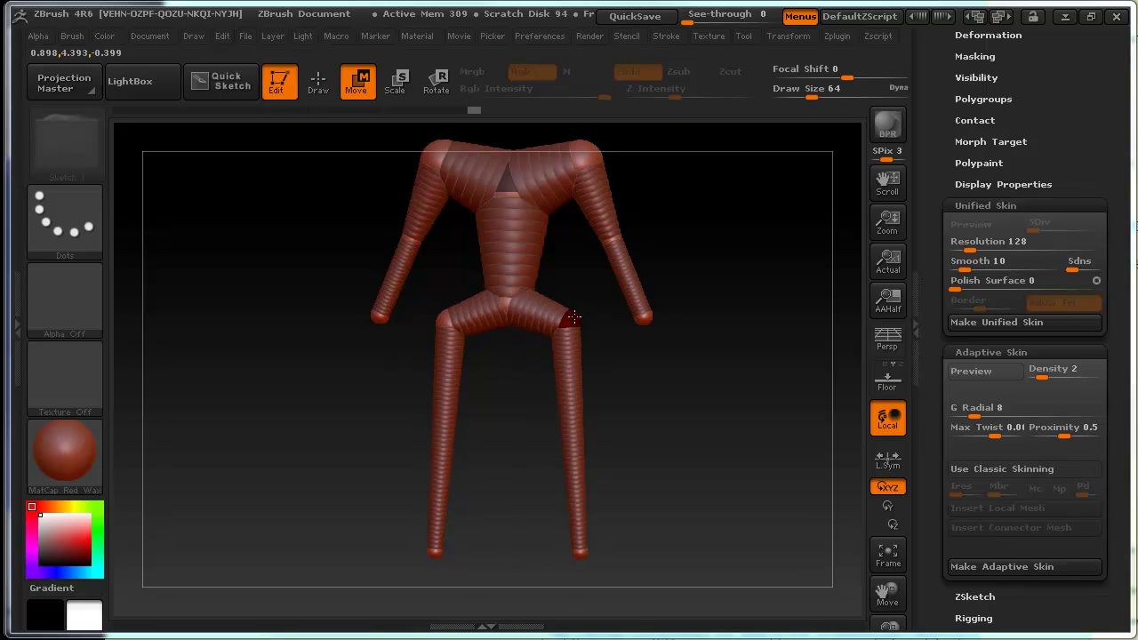
pyautogui.moveTo(578, 268)
pyautogui.mouseDown()
pyautogui.moveTo(681, 272)
pyautogui.moveTo(521, 259)
pyautogui.mouseUp()
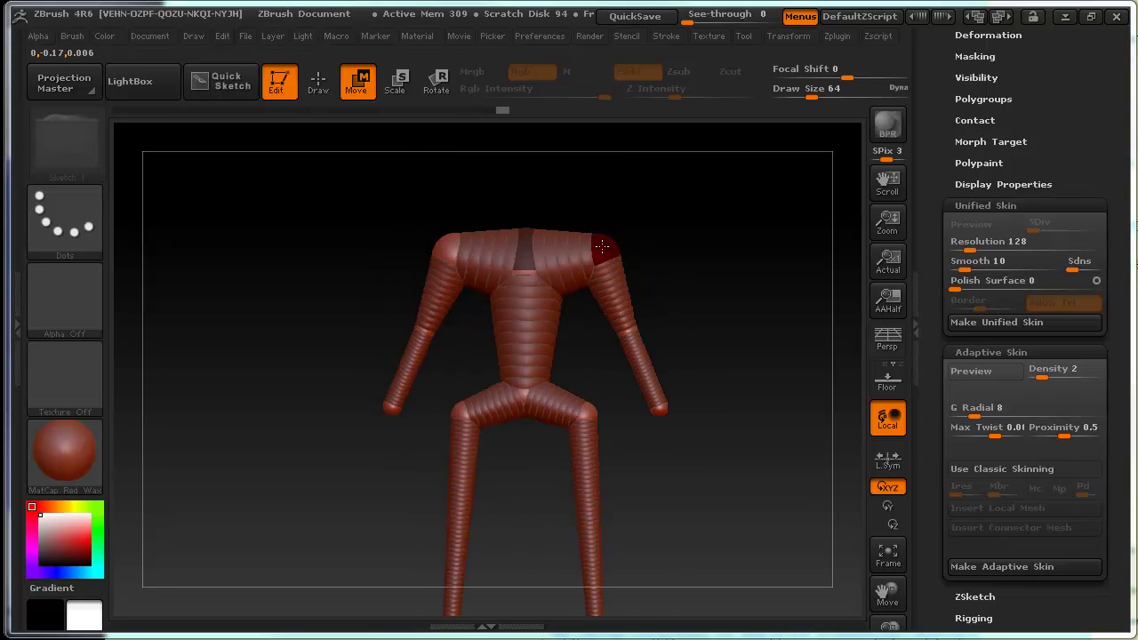
pyautogui.press('a')
pyautogui.moveTo(640, 328)
pyautogui.mouseDown()
pyautogui.moveTo(619, 335)
pyautogui.moveTo(717, 326)
pyautogui.moveTo(694, 330)
pyautogui.moveTo(727, 375)
pyautogui.moveTo(701, 345)
pyautogui.moveTo(688, 472)
pyautogui.moveTo(638, 480)
pyautogui.mouseUp()
# Insert knee ZSpheres at mid-leg on both legs, undoing a test knee bend.
pyautogui.press('q')
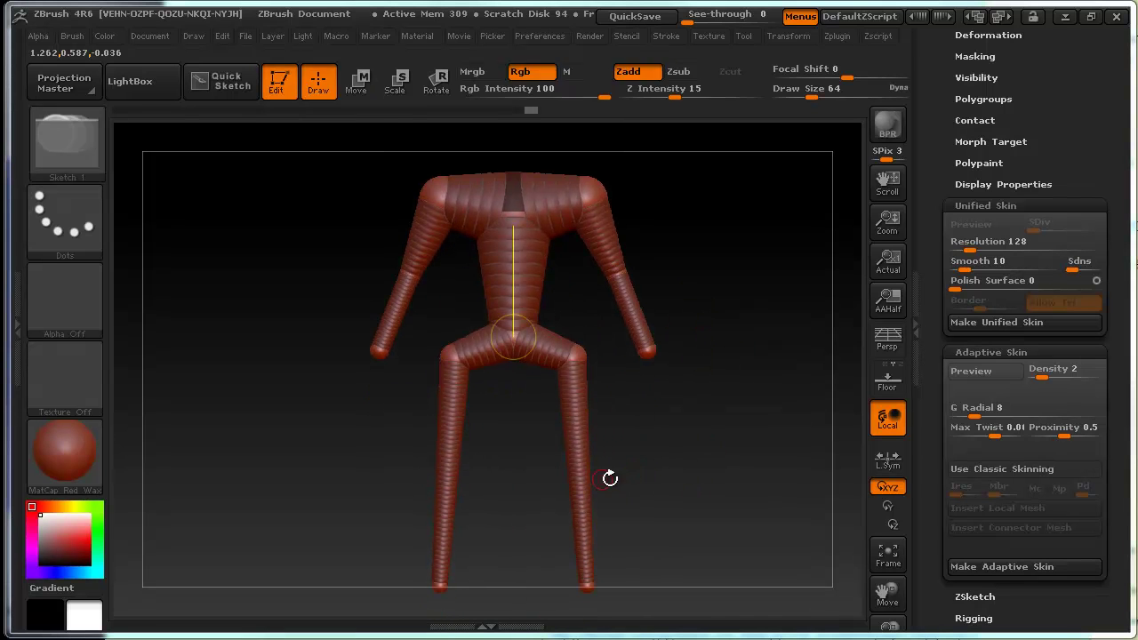
pyautogui.click(580, 469)
pyautogui.moveTo(646, 480)
pyautogui.keyDown('alt'); pyautogui.mouseDown()
pyautogui.moveTo(703, 478)
pyautogui.moveTo(676, 481)
pyautogui.moveTo(665, 409)
pyautogui.moveTo(679, 419)
pyautogui.mouseUp(); pyautogui.keyUp('alt')
pyautogui.press('e')
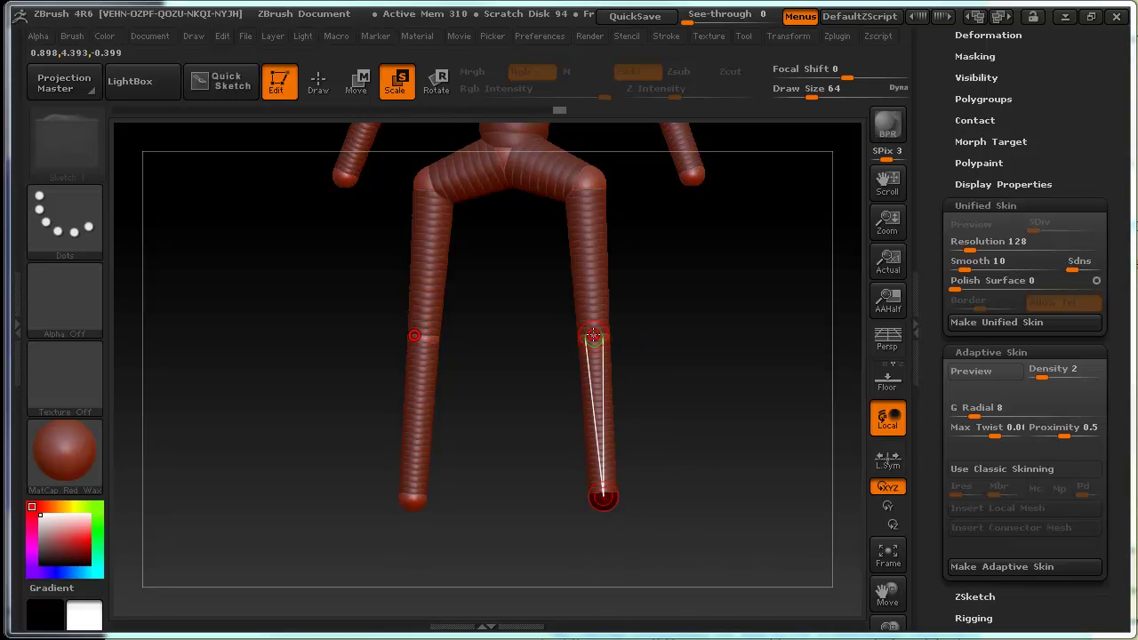
pyautogui.keyDown('alt'); pyautogui.moveTo(634, 252); pyautogui.dragTo(635, 340); pyautogui.keyUp('alt')
pyautogui.moveTo(595, 257)
pyautogui.mouseDown()
pyautogui.moveTo(627, 338)
pyautogui.moveTo(710, 389)
pyautogui.moveTo(706, 317)
pyautogui.moveTo(729, 332)
pyautogui.moveTo(718, 338)
pyautogui.moveTo(709, 316)
pyautogui.mouseUp()
pyautogui.hotkey('ctrl', 'z')
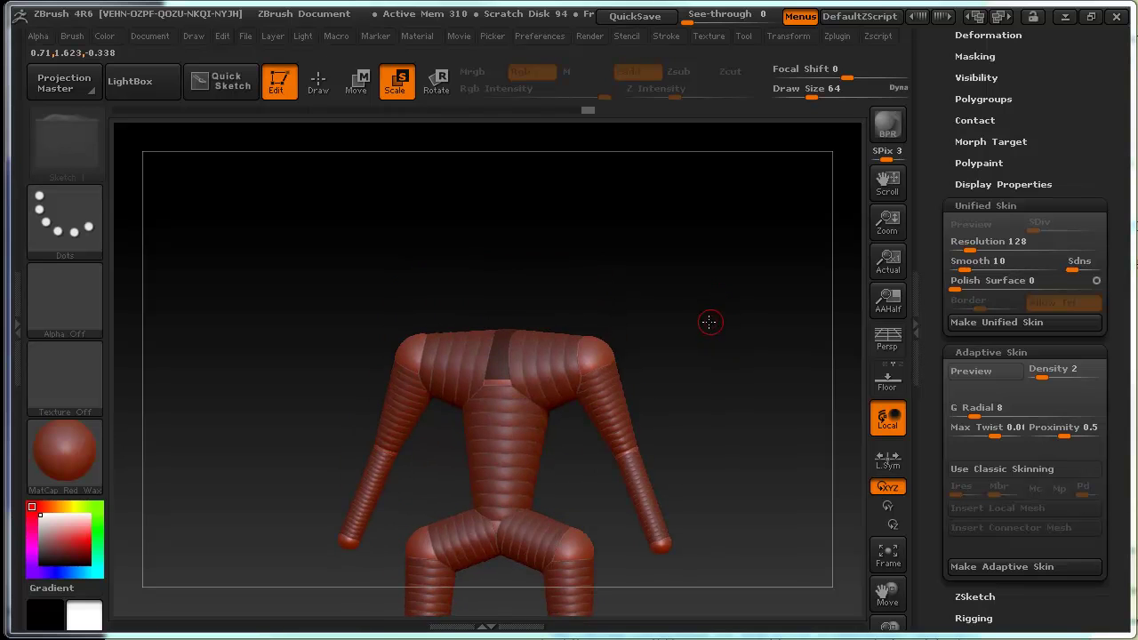
# Scale the top tip ZSphere up into a large round head.
pyautogui.press('q')
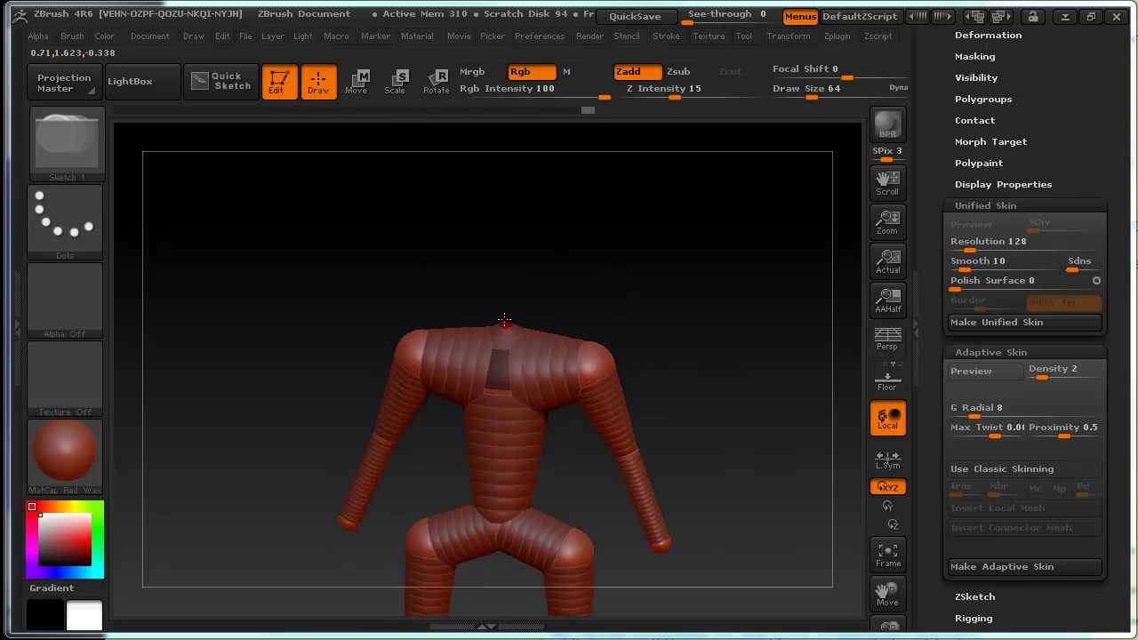
pyautogui.press('w')
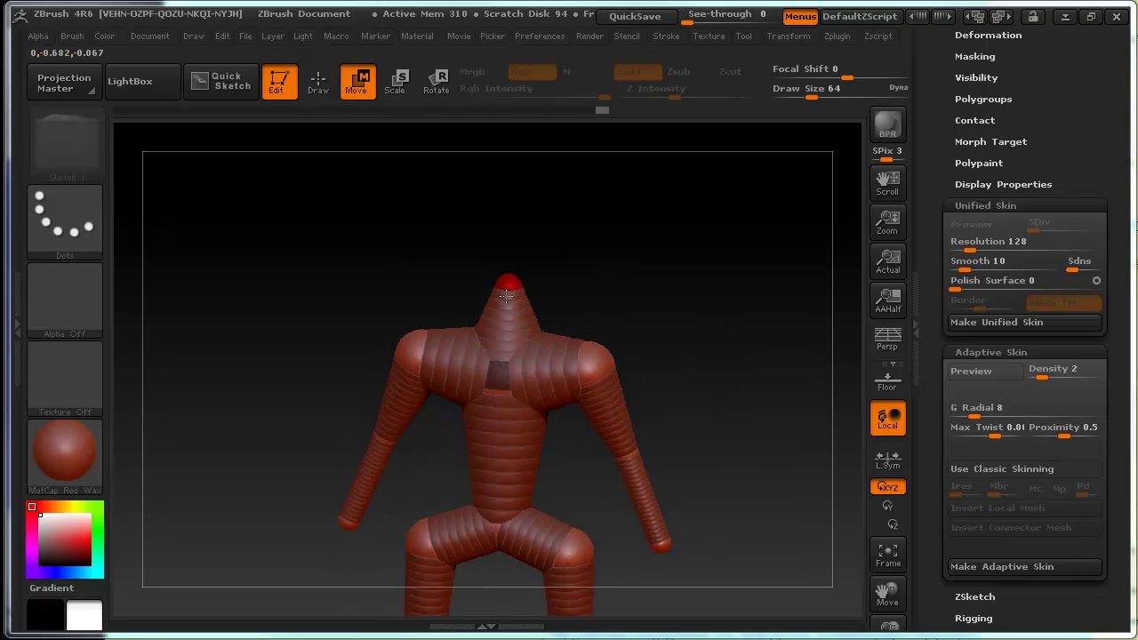
pyautogui.moveTo(533, 300)
pyautogui.keyDown('alt'); pyautogui.mouseDown()
pyautogui.moveTo(597, 300)
pyautogui.moveTo(592, 284)
pyautogui.moveTo(596, 301)
pyautogui.mouseUp(); pyautogui.keyUp('alt')
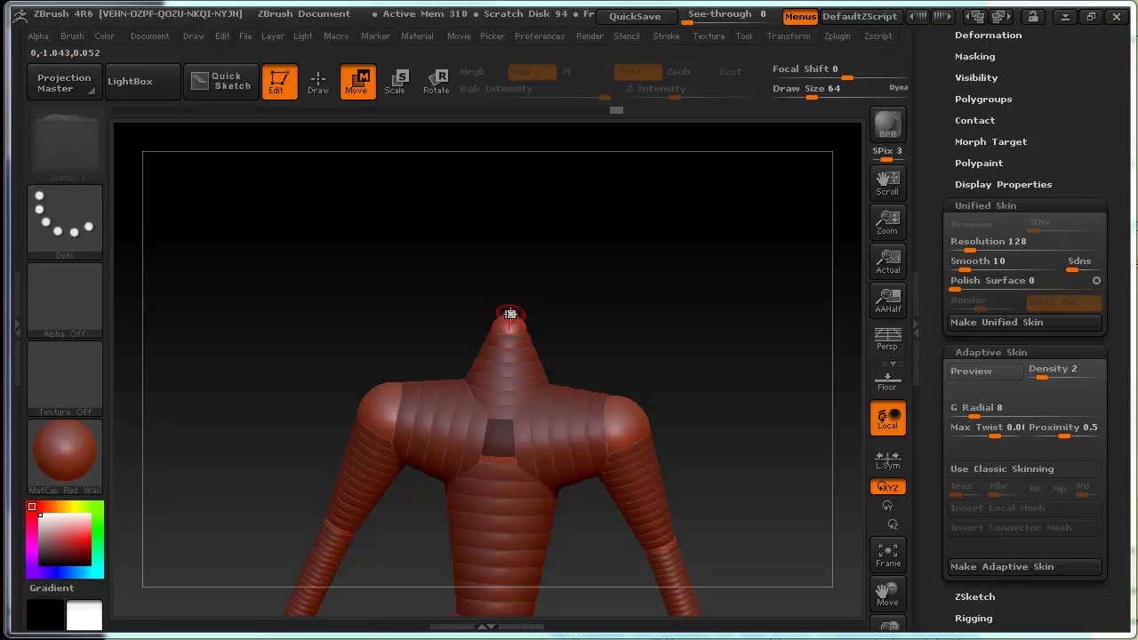
pyautogui.press('e')
pyautogui.moveTo(555, 320)
pyautogui.mouseDown()
pyautogui.moveTo(671, 485)
pyautogui.moveTo(629, 320)
pyautogui.mouseUp()
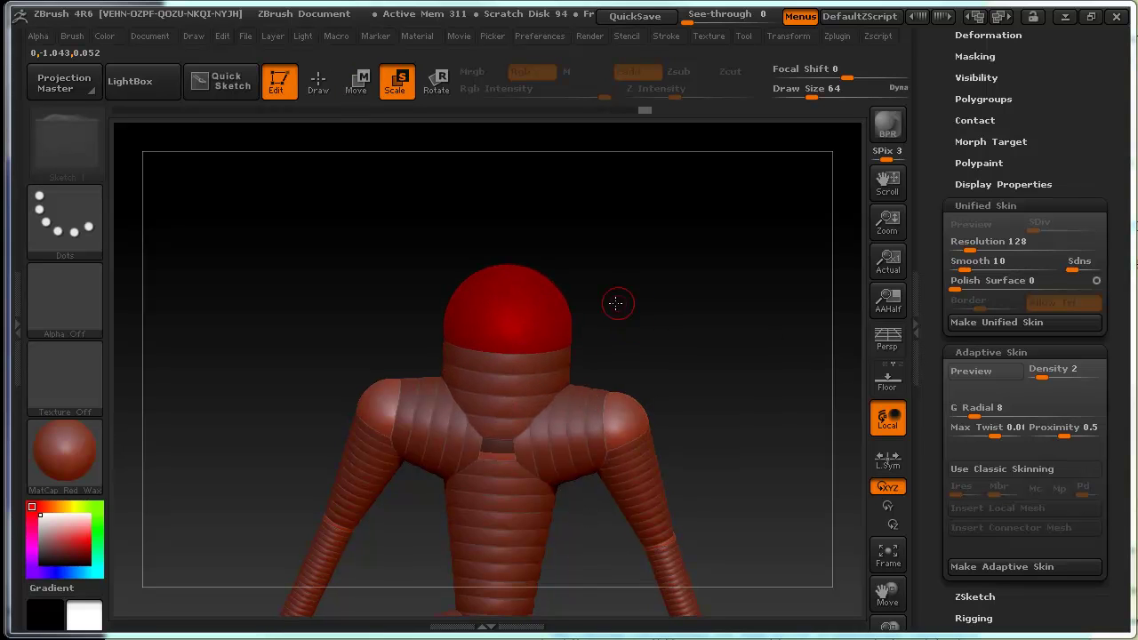
pyautogui.moveTo(522, 304); pyautogui.dragTo(494, 304)
pyautogui.keyDown('alt'); pyautogui.moveTo(556, 243); pyautogui.dragTo(585, 289); pyautogui.keyUp('alt')
pyautogui.press('q')
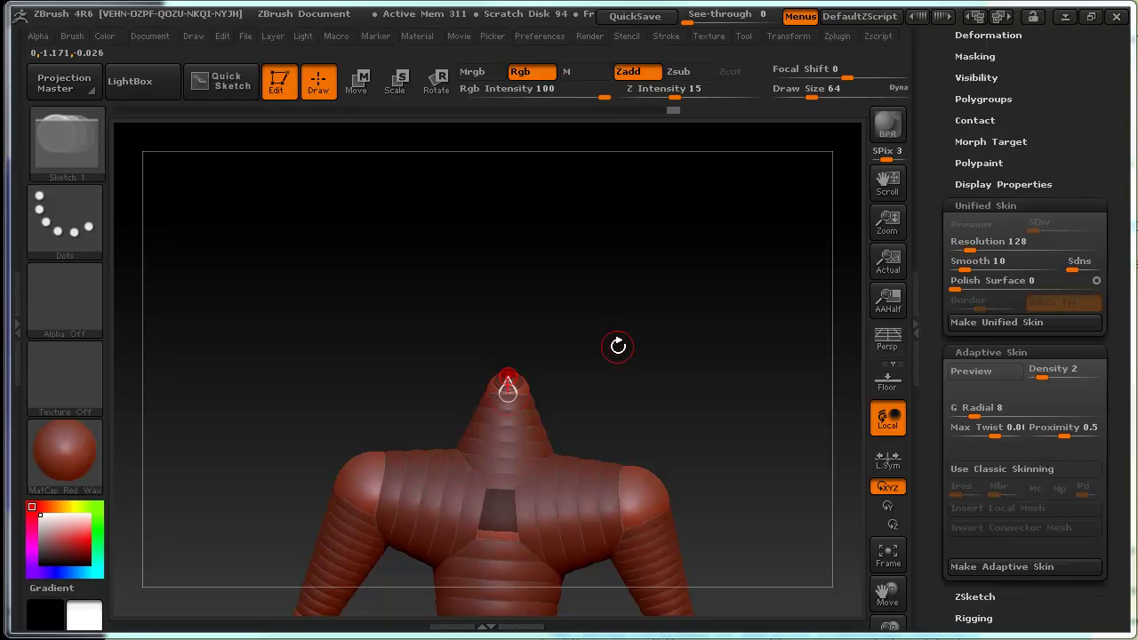
pyautogui.moveTo(618, 346); pyautogui.dragTo(602, 399)
pyautogui.press('w')
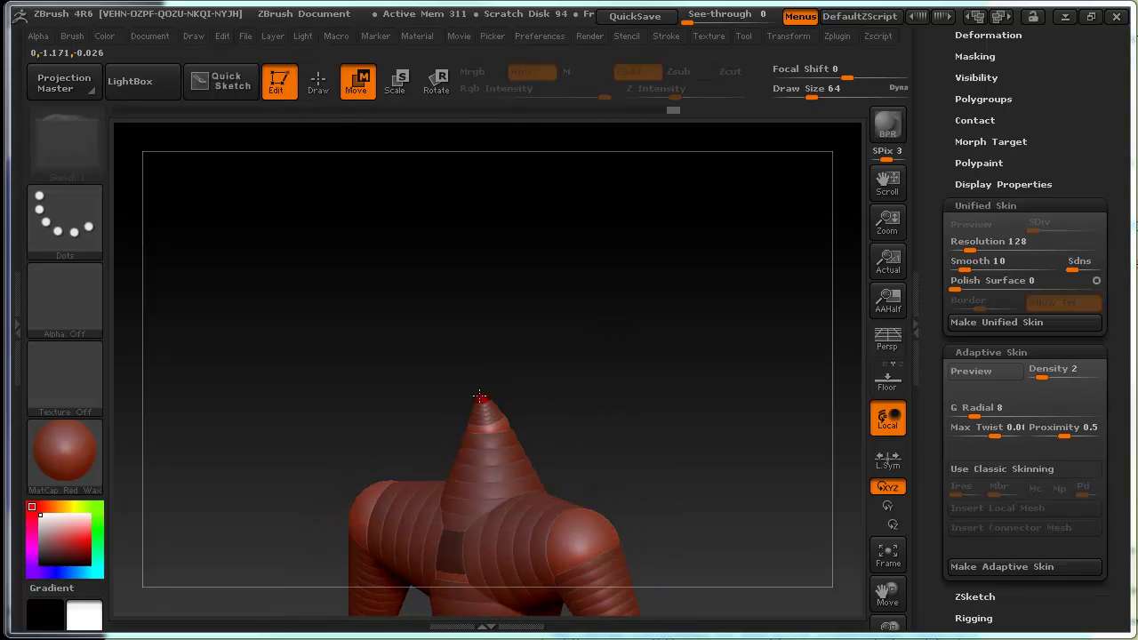
pyautogui.press('e')
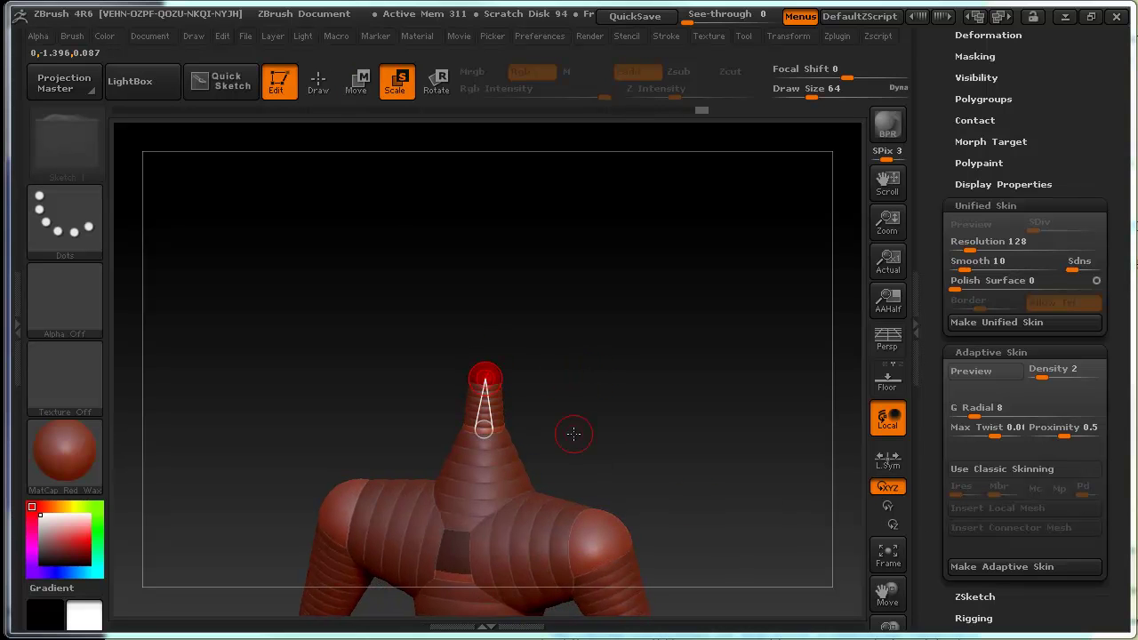
pyautogui.moveTo(488, 373); pyautogui.dragTo(418, 391)
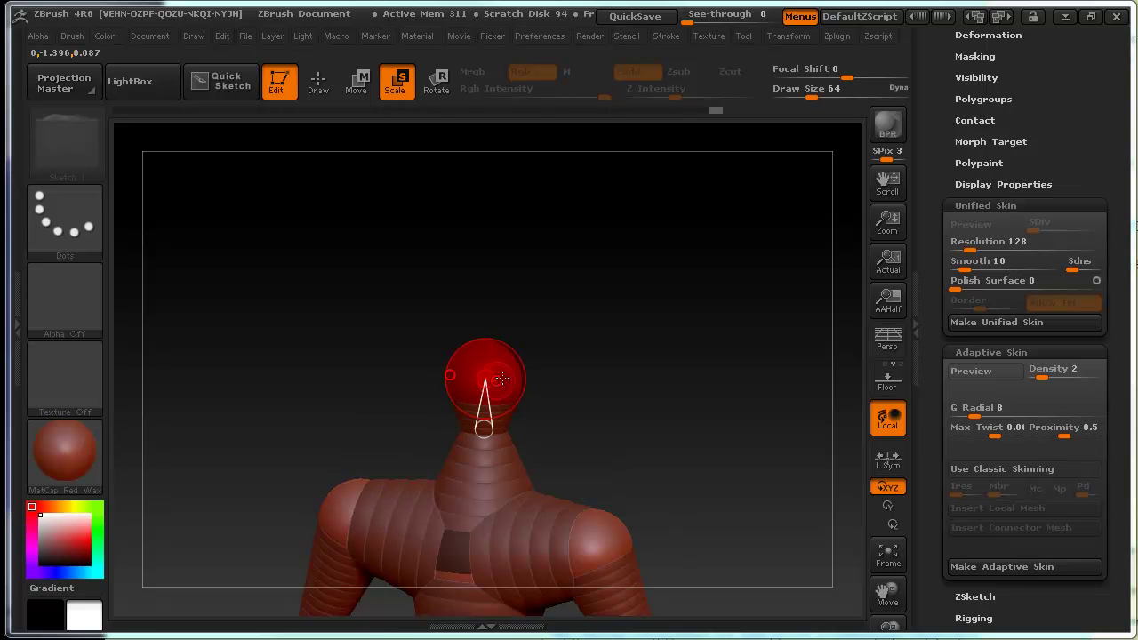
pyautogui.moveTo(740, 524)
pyautogui.mouseDown()
pyautogui.moveTo(664, 394)
pyautogui.moveTo(681, 409)
pyautogui.moveTo(600, 336)
pyautogui.moveTo(625, 386)
pyautogui.mouseUp()
# Pull the neck sphere up to lengthen the neck between head and shoulders.
pyautogui.press('q')
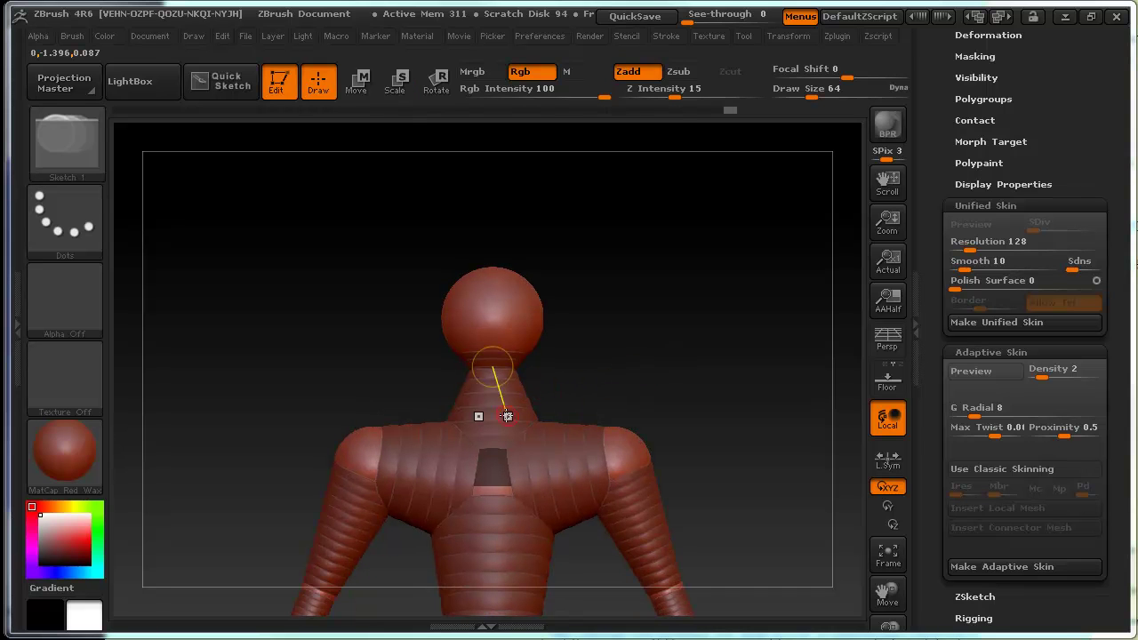
pyautogui.press('w')
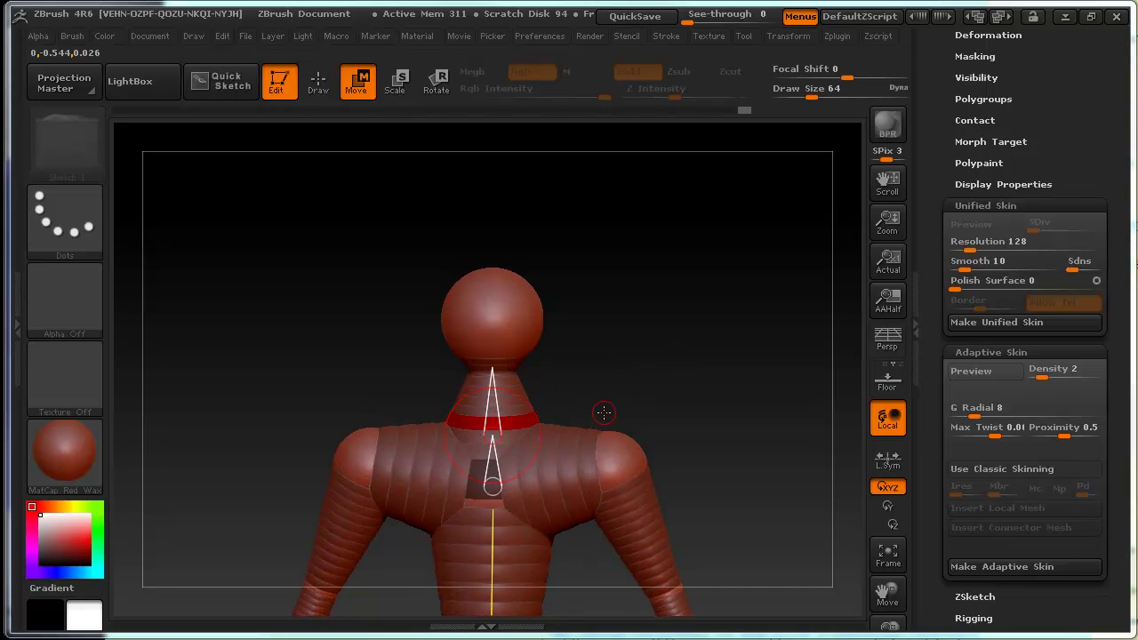
pyautogui.press('e')
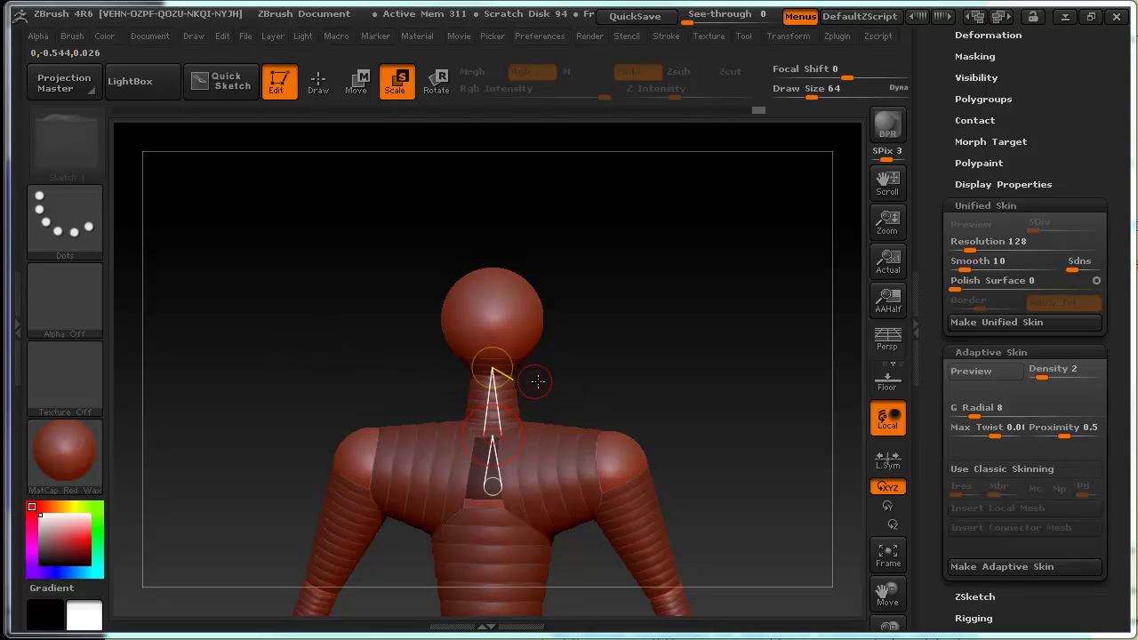
pyautogui.press('w')
pyautogui.moveTo(610, 388); pyautogui.dragTo(509, 402)
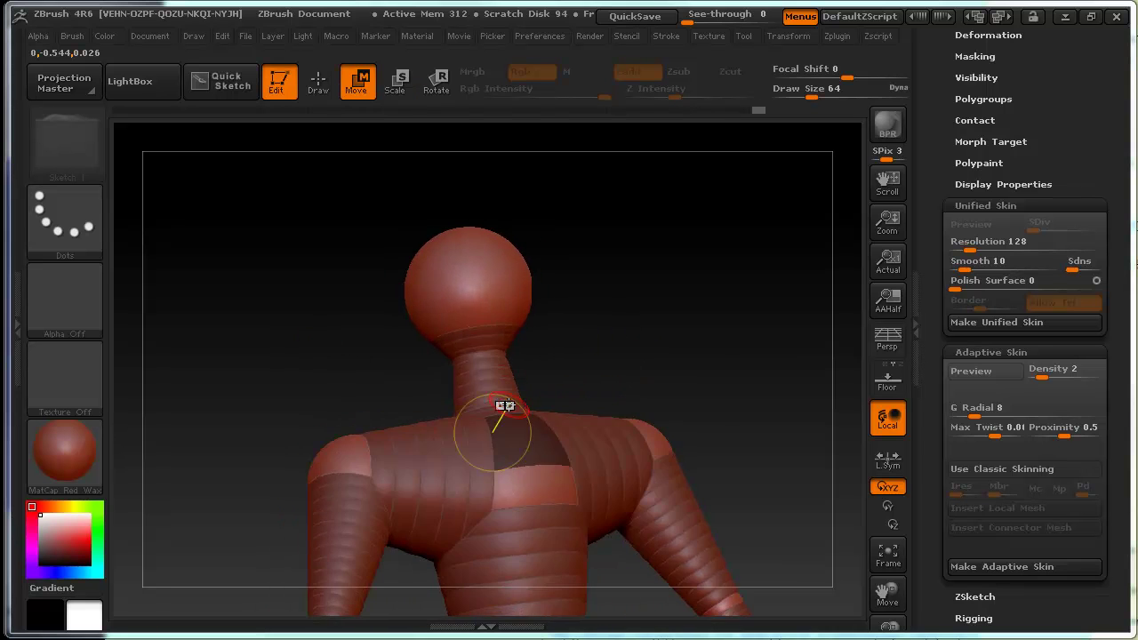
pyautogui.moveTo(469, 271); pyautogui.dragTo(495, 384)
pyautogui.moveTo(605, 328); pyautogui.dragTo(749, 317)
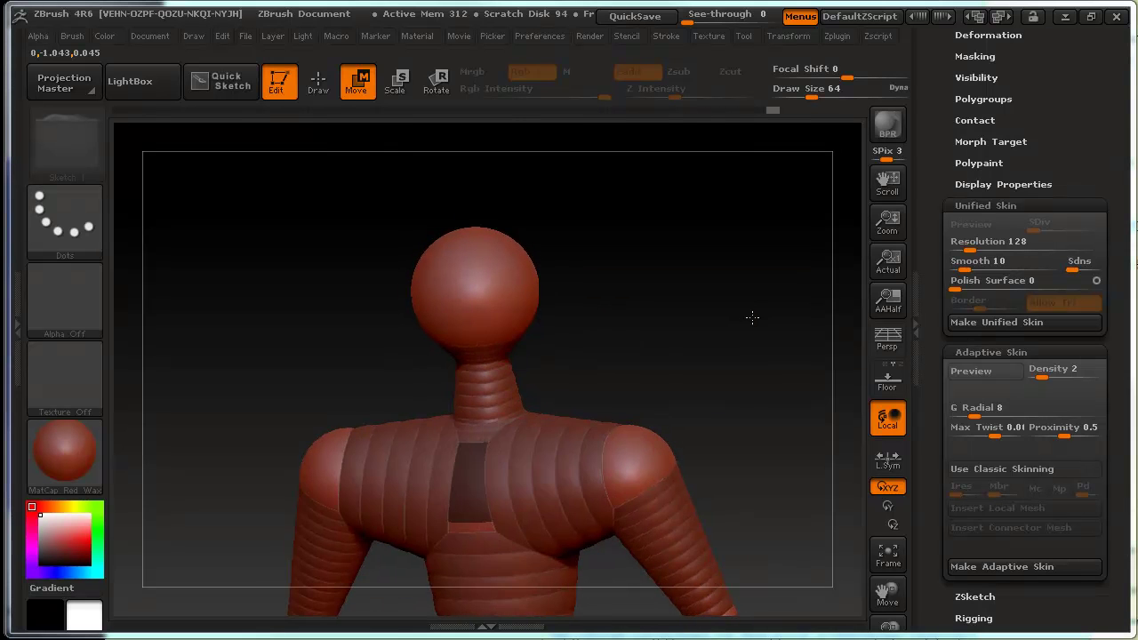
pyautogui.moveTo(485, 351); pyautogui.dragTo(473, 409)
pyautogui.moveTo(480, 360); pyautogui.dragTo(487, 286)
pyautogui.moveTo(554, 362)
pyautogui.mouseDown()
pyautogui.moveTo(688, 322)
pyautogui.moveTo(666, 315)
pyautogui.moveTo(668, 338)
pyautogui.moveTo(634, 303)
pyautogui.mouseUp()
# Enlarge the head ZSphere further and turn the figure front-on to the head.
pyautogui.press('e')
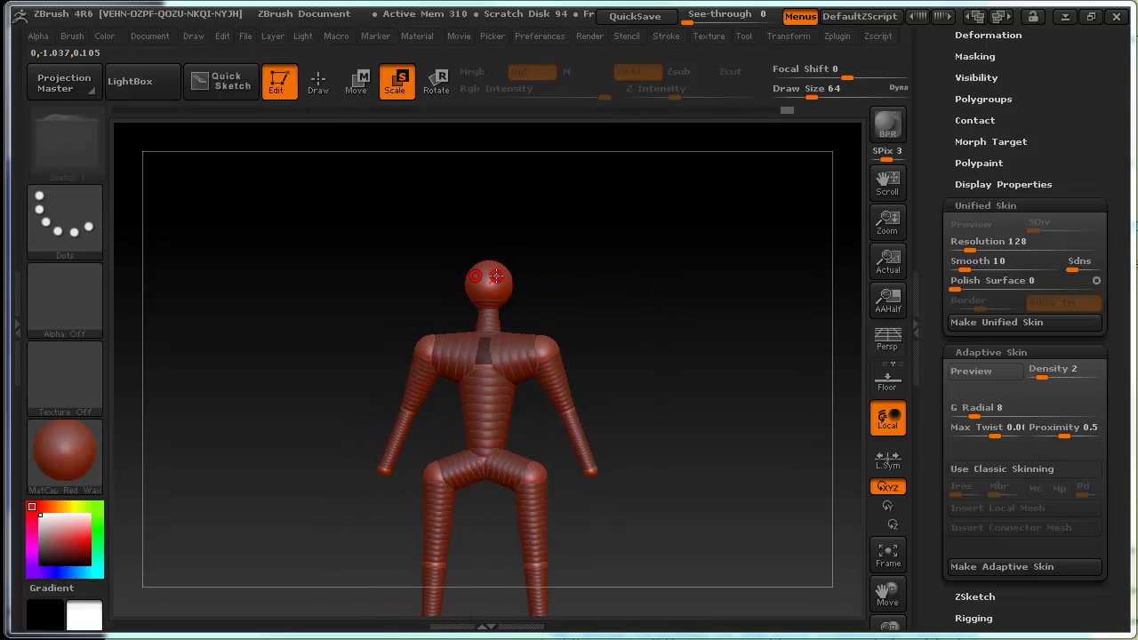
pyautogui.moveTo(495, 276); pyautogui.dragTo(731, 387)
pyautogui.moveTo(645, 328)
pyautogui.mouseDown()
pyautogui.moveTo(661, 368)
pyautogui.moveTo(652, 401)
pyautogui.moveTo(681, 363)
pyautogui.mouseUp()
# Add a mirrored pair of eye ZSpheres, then scale and position them on the face.
pyautogui.press('q')
pyautogui.moveTo(490, 330); pyautogui.dragTo(542, 318)
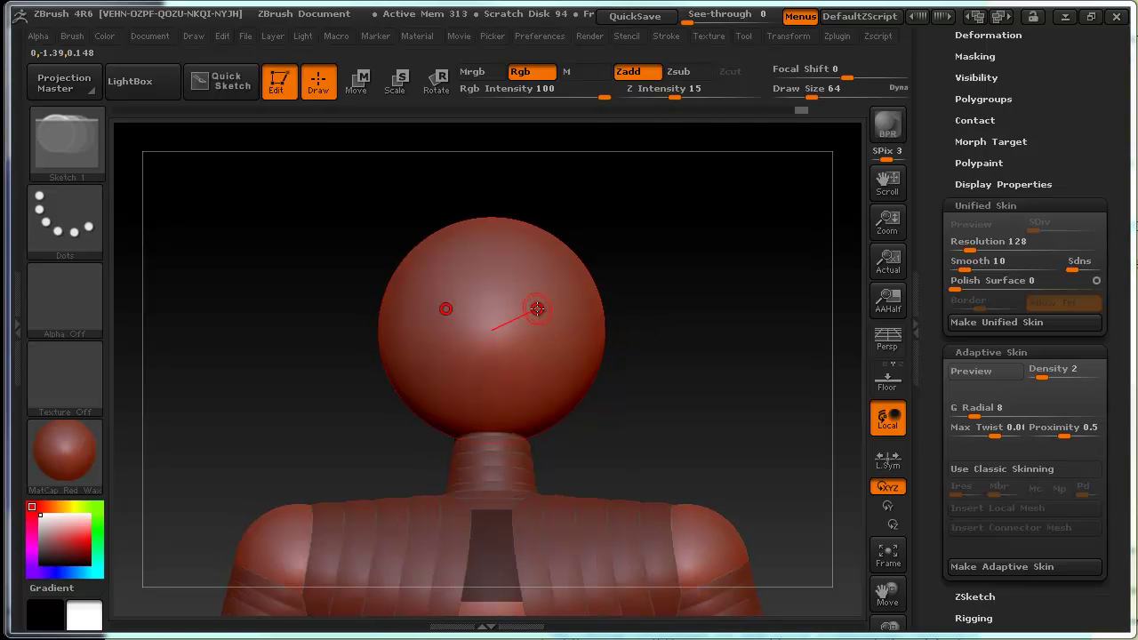
pyautogui.moveTo(537, 308); pyautogui.dragTo(545, 309)
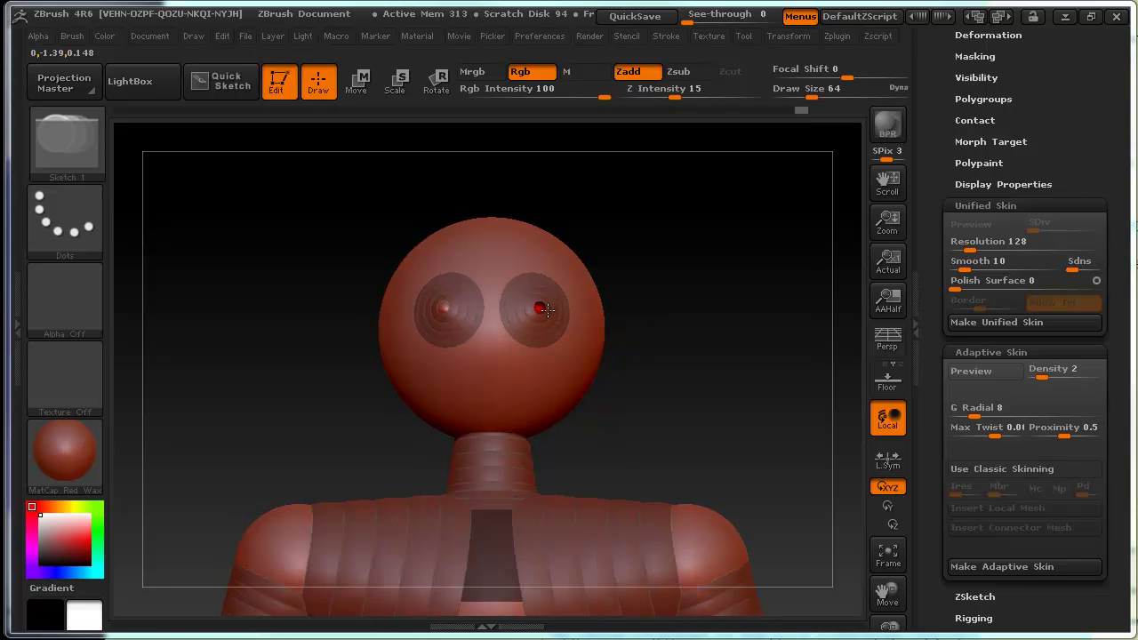
pyautogui.press('w')
pyautogui.moveTo(704, 325)
pyautogui.mouseDown()
pyautogui.moveTo(623, 332)
pyautogui.moveTo(630, 359)
pyautogui.moveTo(525, 350)
pyautogui.mouseUp()
pyautogui.press('e')
pyautogui.moveTo(358, 345); pyautogui.dragTo(601, 366)
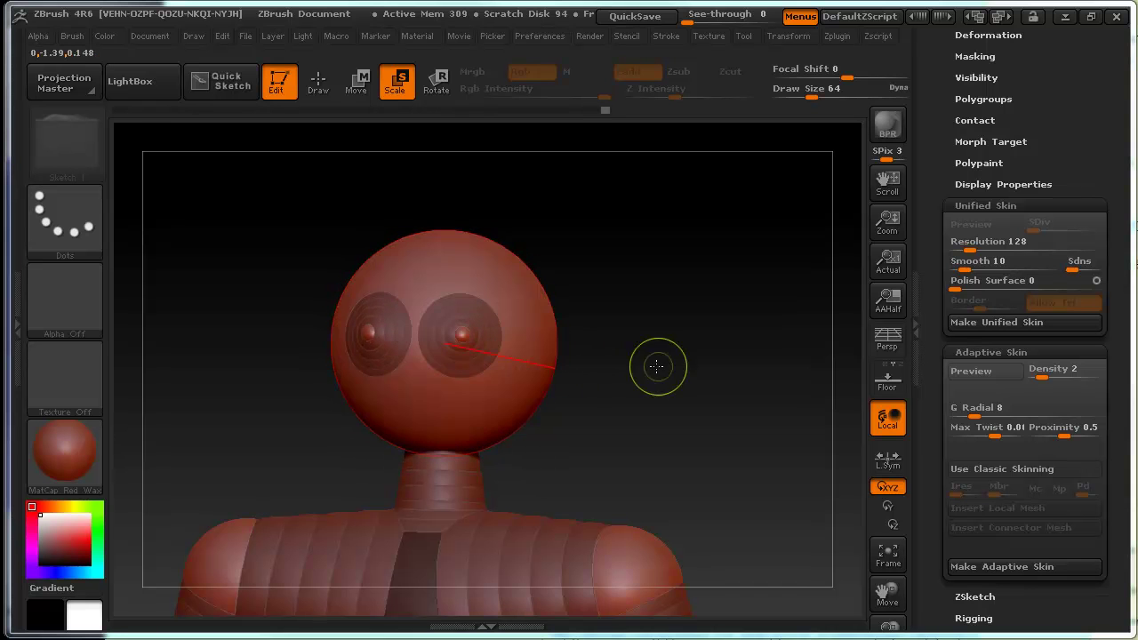
pyautogui.press('w')
pyautogui.moveTo(389, 331); pyautogui.dragTo(482, 334)
# Undo the stray edit that hid the eye spheres.
pyautogui.press('q')
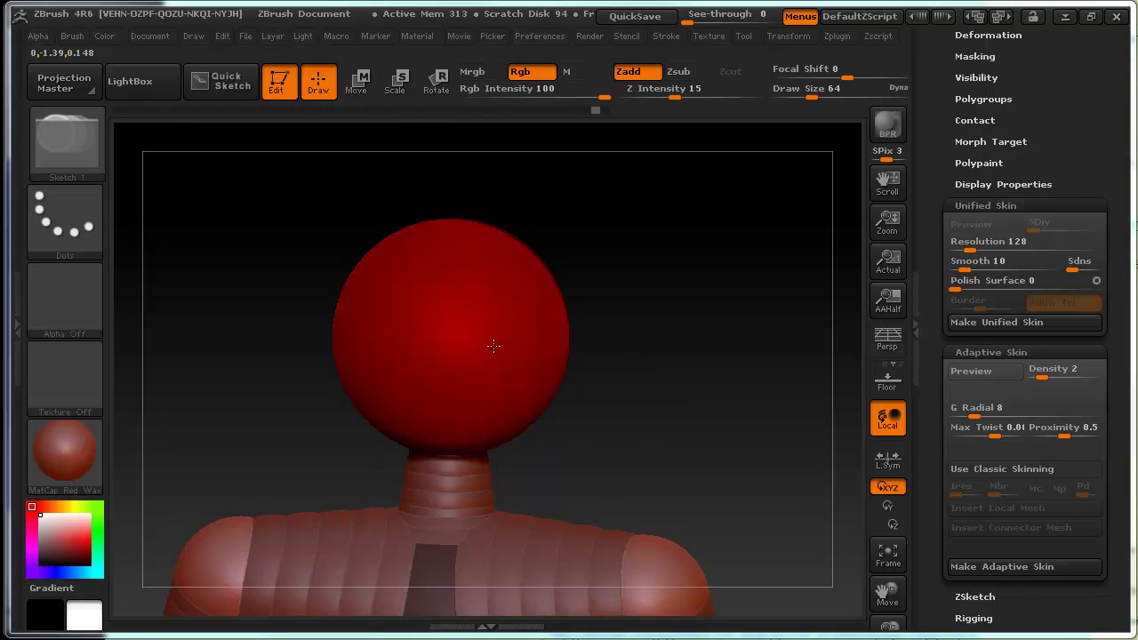
pyautogui.moveTo(660, 361); pyautogui.dragTo(673, 354)
pyautogui.hotkey('ctrl', 'z')
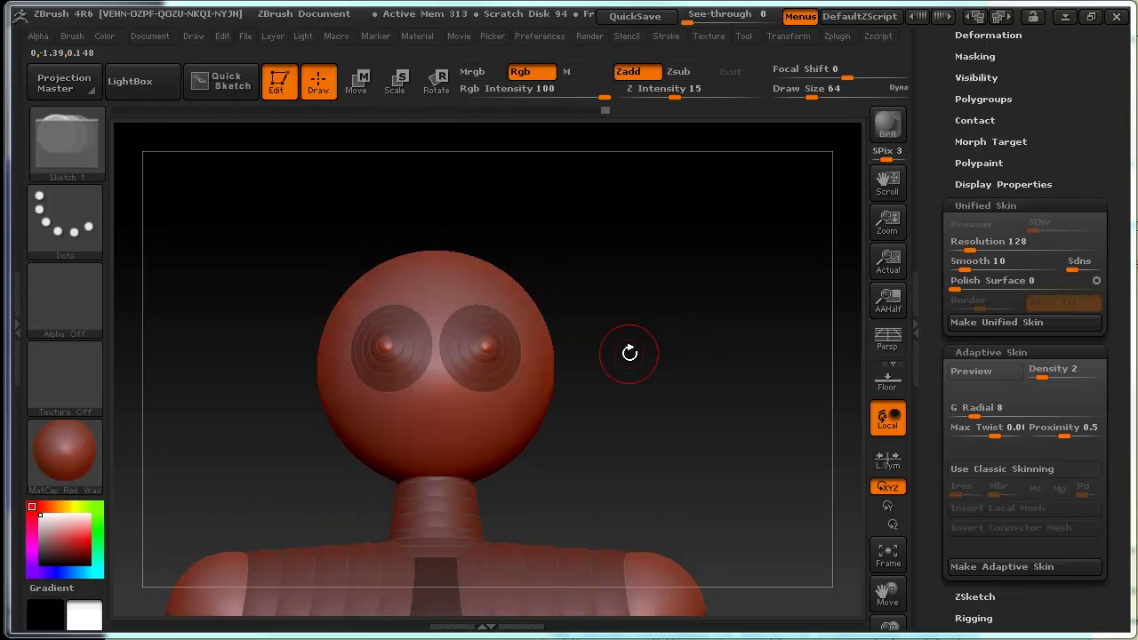
pyautogui.hotkey('ctrl', 'z')
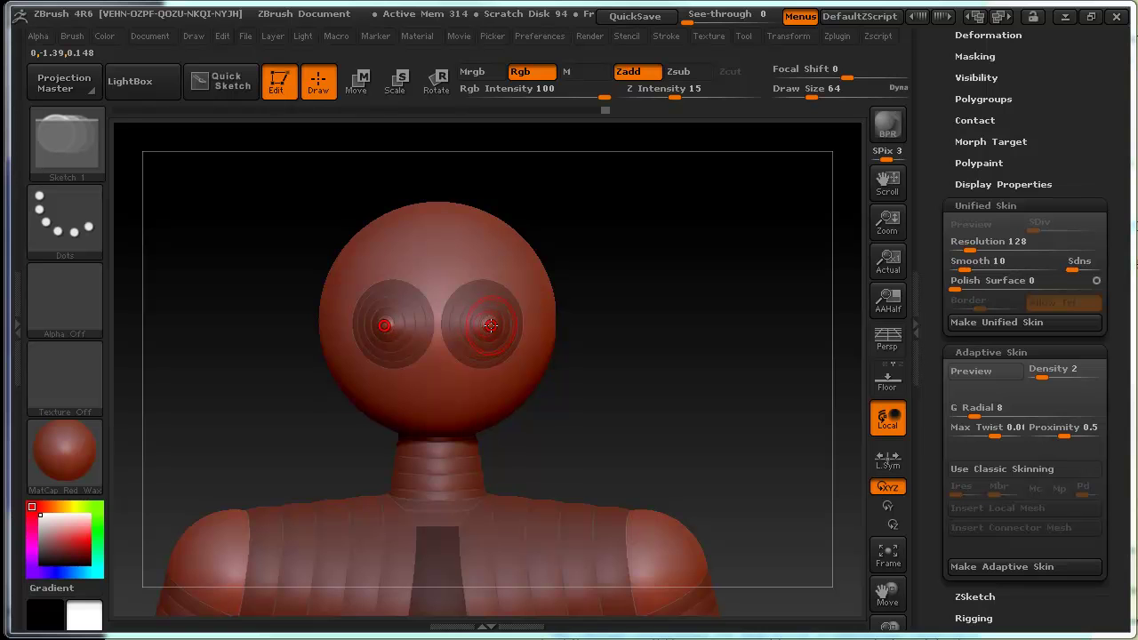
pyautogui.hotkey('ctrl', 'shift', 'z')
pyautogui.hotkey('ctrl', 'shift', 'z')
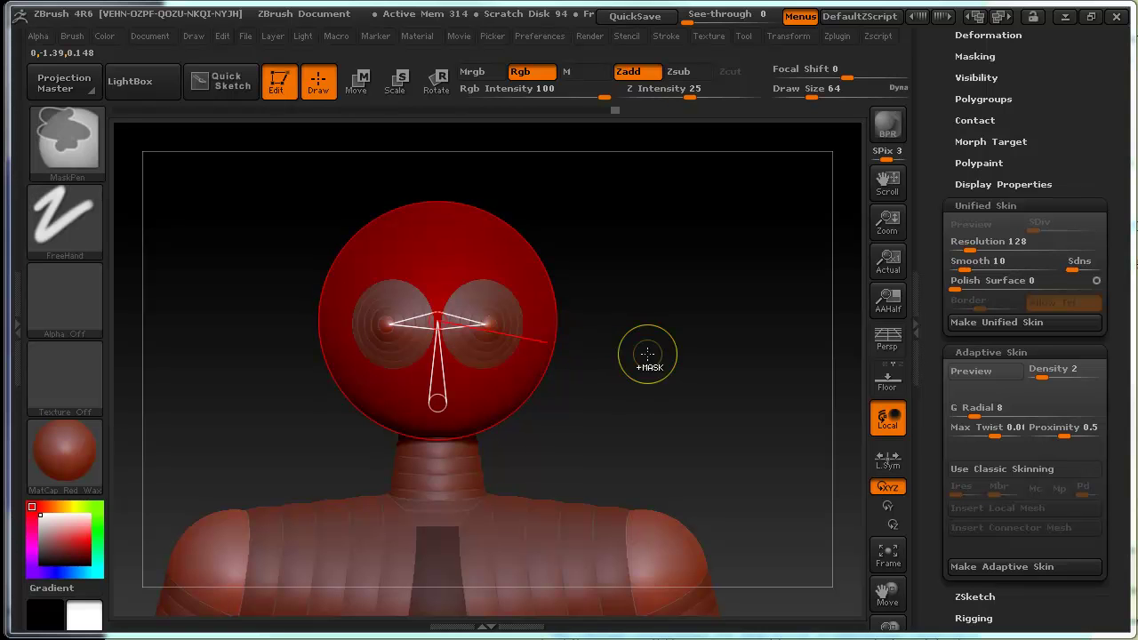
pyautogui.hotkey('ctrl', 'shift', 'z')
pyautogui.hotkey('ctrl', 'z')
pyautogui.hotkey('ctrl', 'z')
pyautogui.hotkey('ctrl', 'z')
pyautogui.hotkey('ctrl', 'z')
pyautogui.hotkey('ctrl', 'z')
pyautogui.hotkey('ctrl', 'z')
pyautogui.hotkey('ctrl', 'z')
# Draw a muzzle ZSphere on the face below the eyes.
pyautogui.moveTo(690, 389)
pyautogui.mouseDown()
pyautogui.moveTo(737, 391)
pyautogui.moveTo(681, 376)
pyautogui.moveTo(600, 392)
pyautogui.mouseUp()
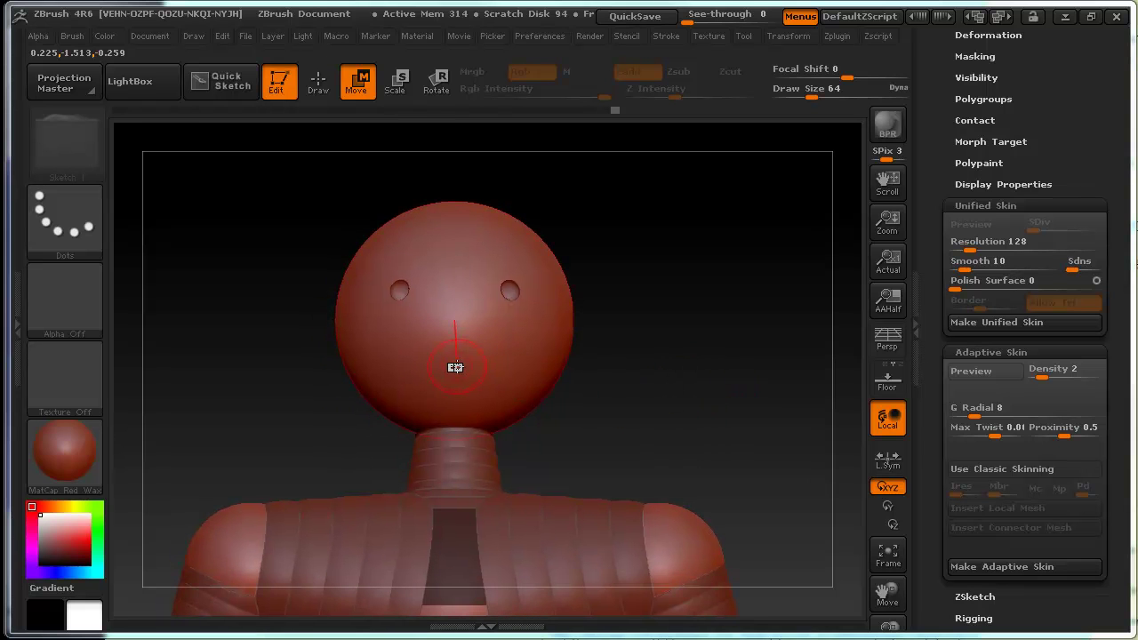
pyautogui.press('q')
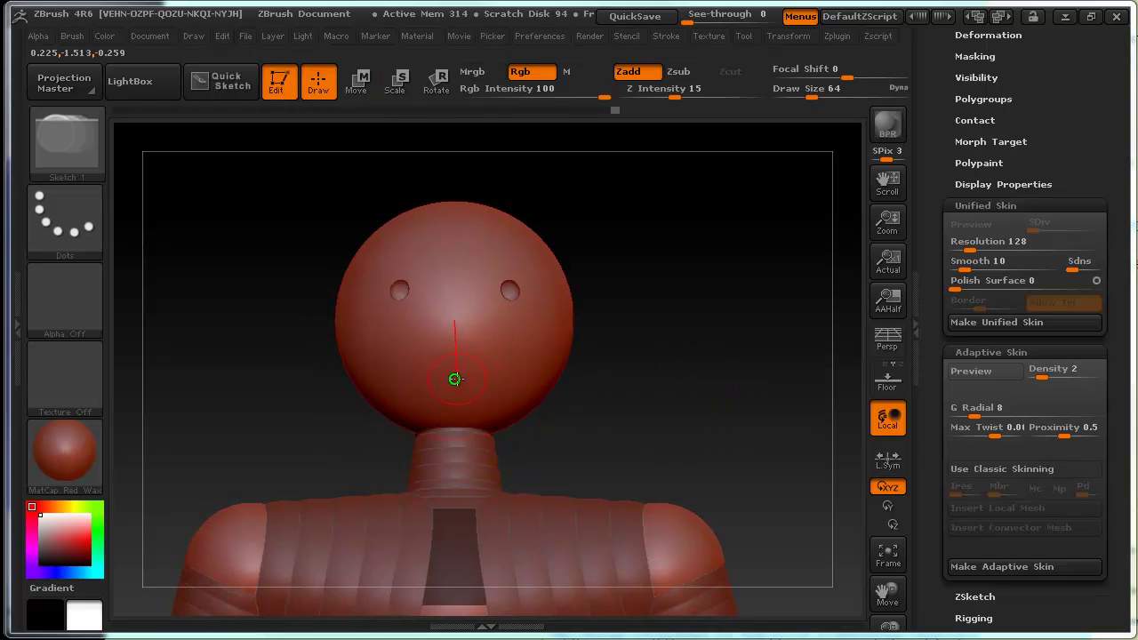
pyautogui.moveTo(456, 377); pyautogui.dragTo(449, 317)
pyautogui.moveTo(688, 407)
pyautogui.mouseDown()
pyautogui.moveTo(643, 406)
pyautogui.moveTo(529, 360)
pyautogui.moveTo(536, 338)
pyautogui.mouseUp()
pyautogui.press('w')
pyautogui.moveTo(655, 363)
pyautogui.mouseDown()
pyautogui.moveTo(447, 317)
pyautogui.moveTo(774, 364)
pyautogui.moveTo(643, 370)
pyautogui.moveTo(642, 341)
pyautogui.moveTo(673, 340)
pyautogui.moveTo(681, 373)
pyautogui.moveTo(675, 326)
pyautogui.moveTo(686, 403)
pyautogui.moveTo(703, 420)
pyautogui.mouseUp()
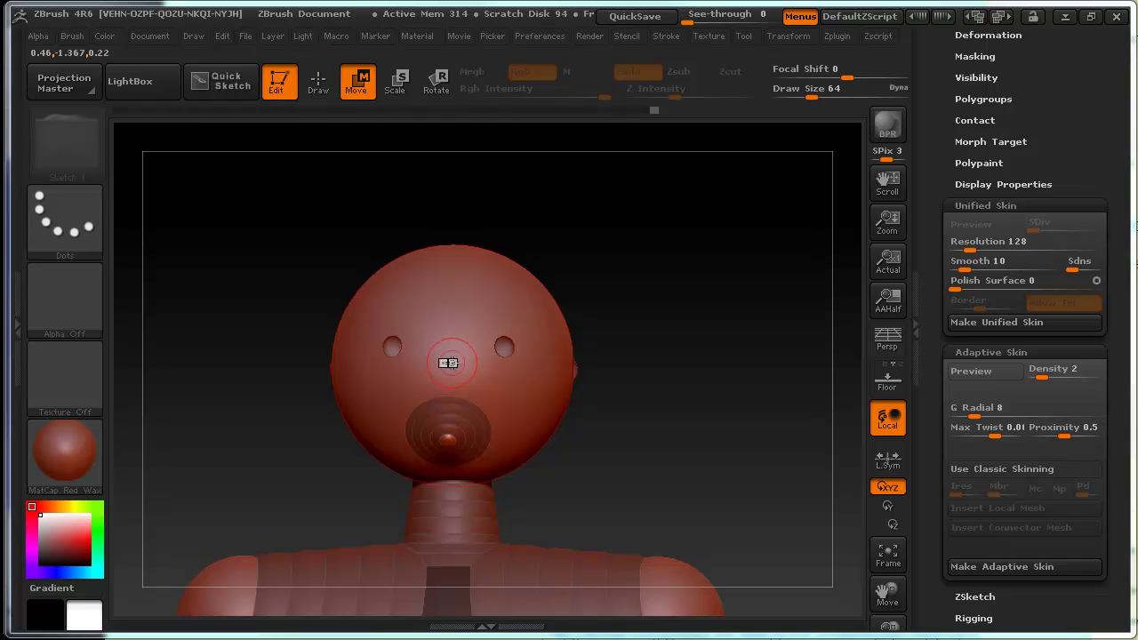
# Add a small sphere in the middle of the face, reposition it, and check the profile.
pyautogui.press('q')
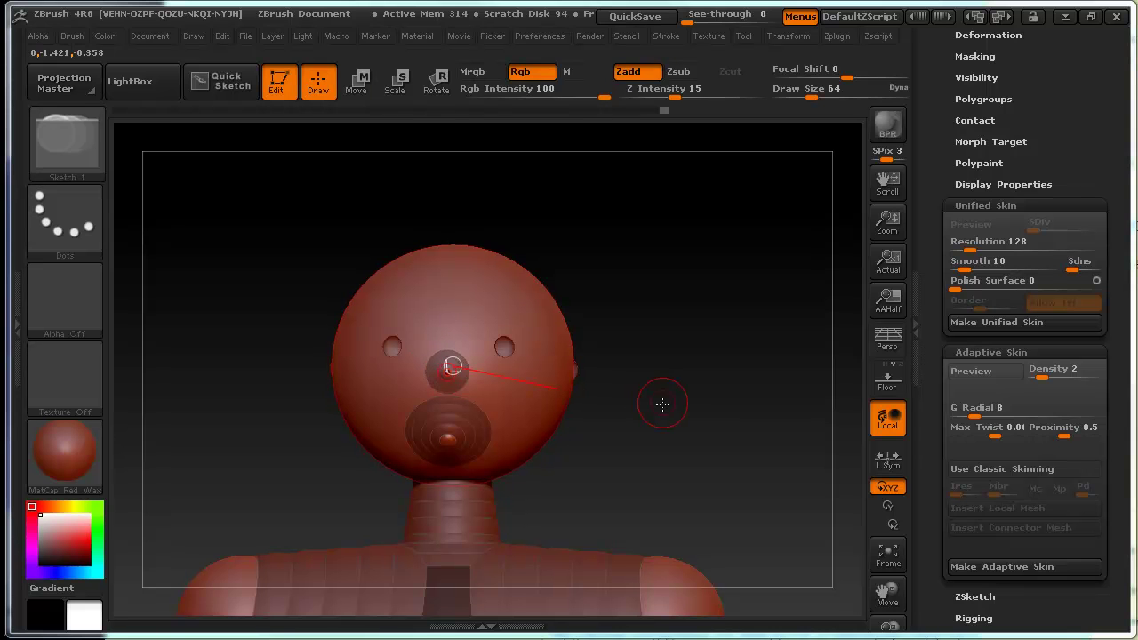
pyautogui.moveTo(660, 401); pyautogui.dragTo(533, 391)
pyautogui.press('w')
pyautogui.moveTo(357, 367); pyautogui.dragTo(346, 369)
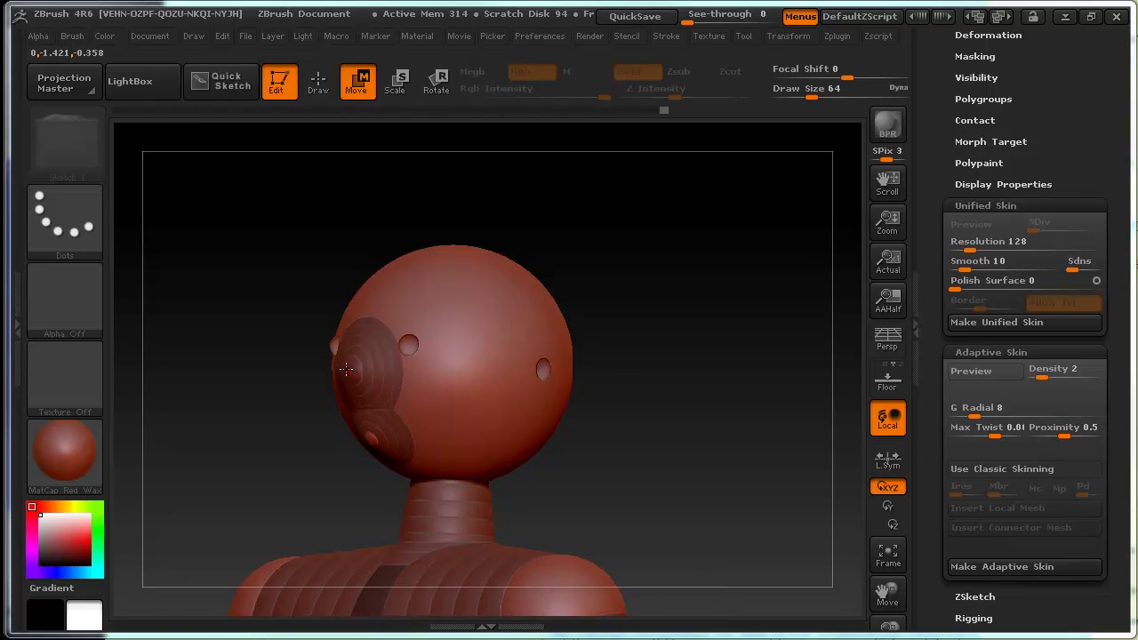
pyautogui.moveTo(650, 443); pyautogui.dragTo(594, 257)
pyautogui.moveTo(655, 305)
pyautogui.mouseDown()
pyautogui.moveTo(640, 368)
pyautogui.moveTo(673, 330)
pyautogui.moveTo(581, 308)
pyautogui.moveTo(648, 297)
pyautogui.moveTo(737, 368)
pyautogui.moveTo(721, 291)
pyautogui.mouseUp()
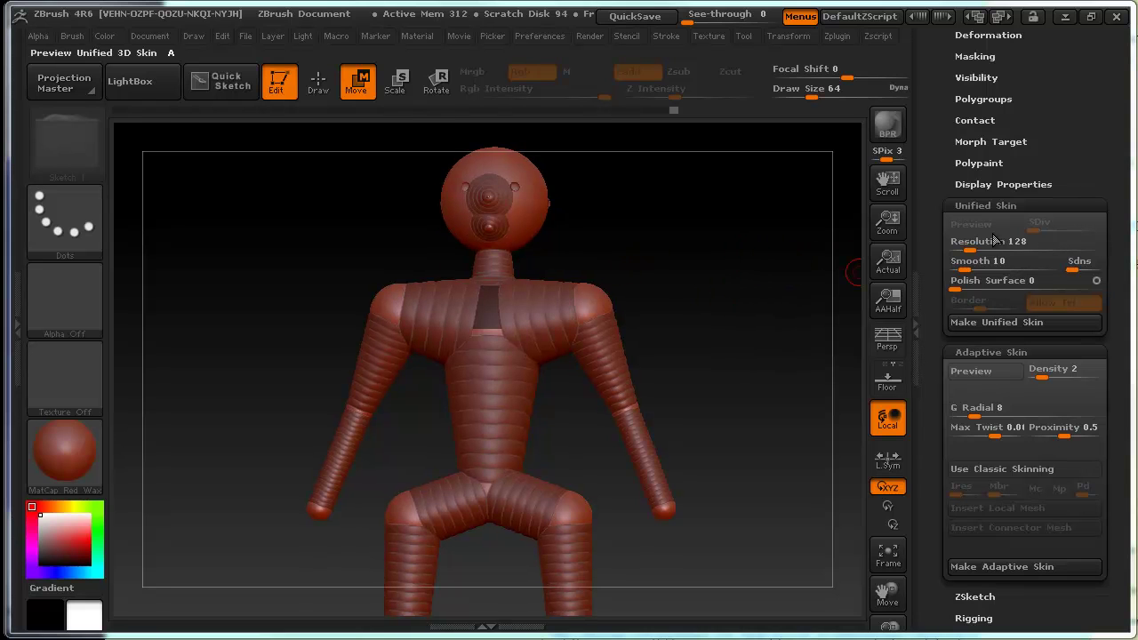
pyautogui.moveTo(690, 332)
pyautogui.mouseDown()
pyautogui.moveTo(673, 328)
pyautogui.moveTo(734, 310)
pyautogui.moveTo(721, 310)
pyautogui.mouseUp()
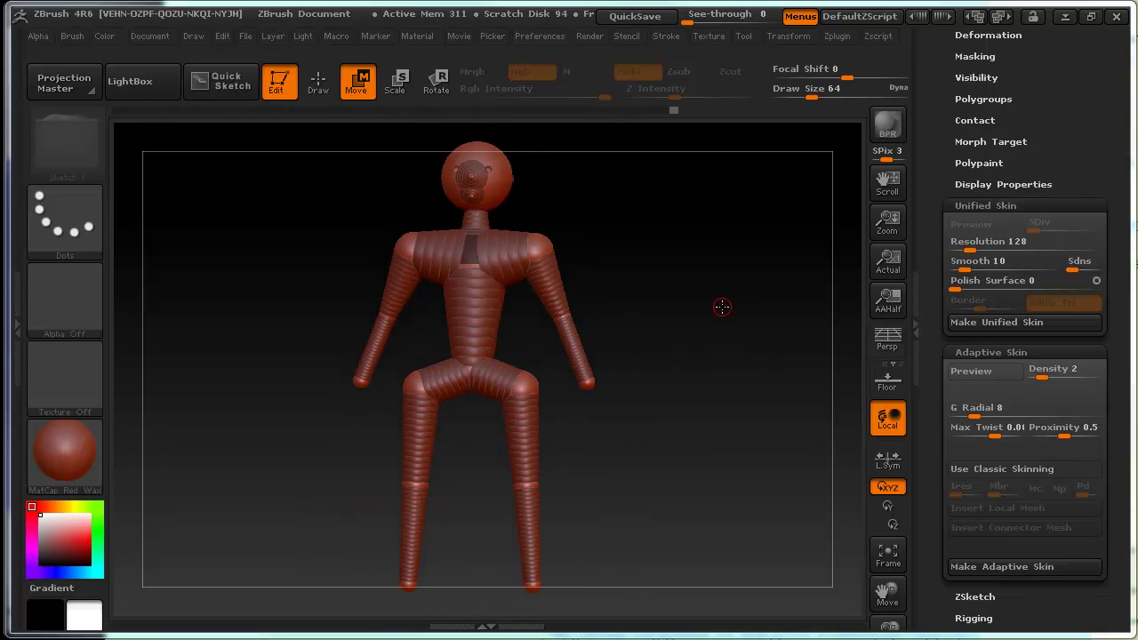
pyautogui.press('a')
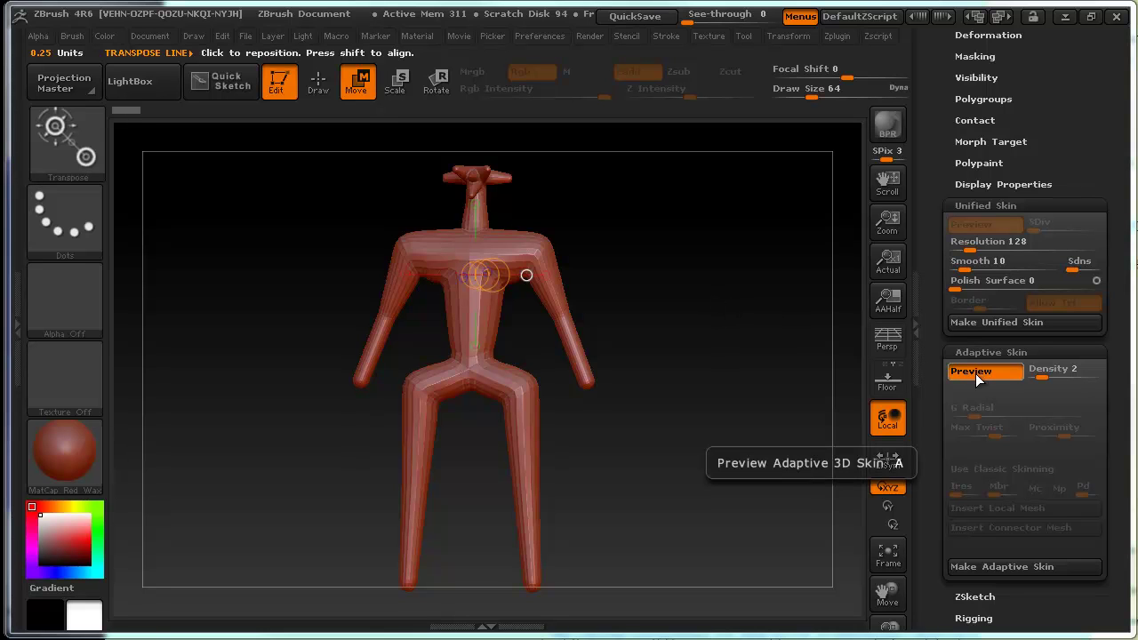
pyautogui.moveTo(701, 325)
pyautogui.keyDown('alt'); pyautogui.mouseDown()
pyautogui.moveTo(673, 412)
pyautogui.moveTo(530, 332)
pyautogui.mouseUp(); pyautogui.keyUp('alt')
pyautogui.moveTo(703, 350)
pyautogui.mouseDown()
pyautogui.moveTo(759, 371)
pyautogui.moveTo(721, 374)
pyautogui.moveTo(704, 353)
pyautogui.moveTo(723, 406)
pyautogui.moveTo(554, 328)
pyautogui.mouseUp()
pyautogui.press('a')
pyautogui.press('q')
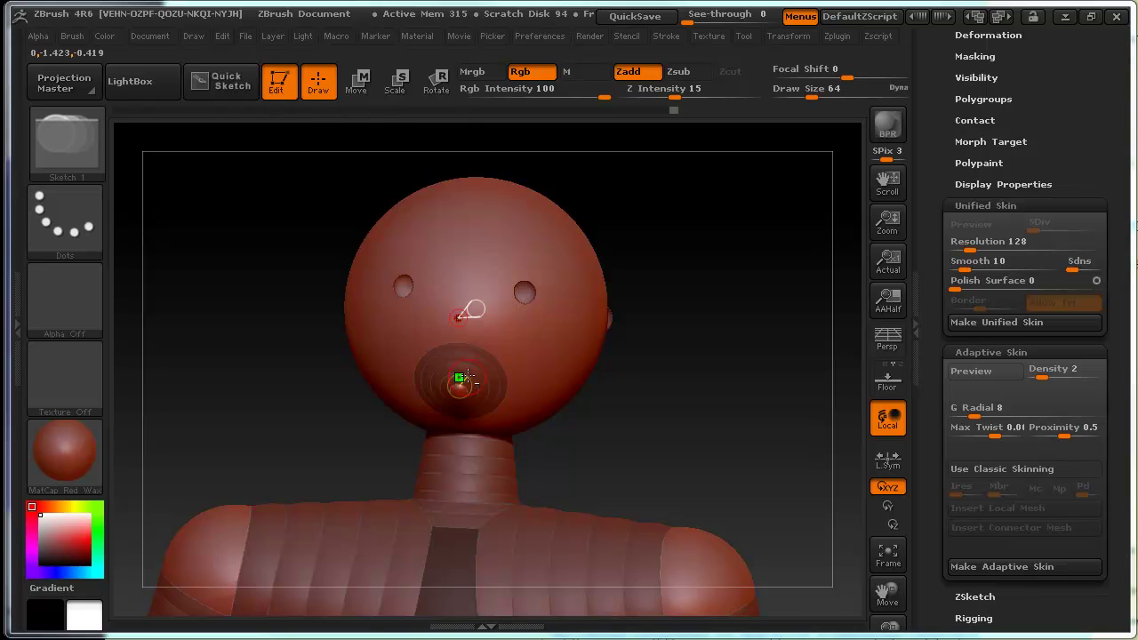
# Select the head sphere and preview the adaptive skin, then return to the armature.
pyautogui.click(485, 351)
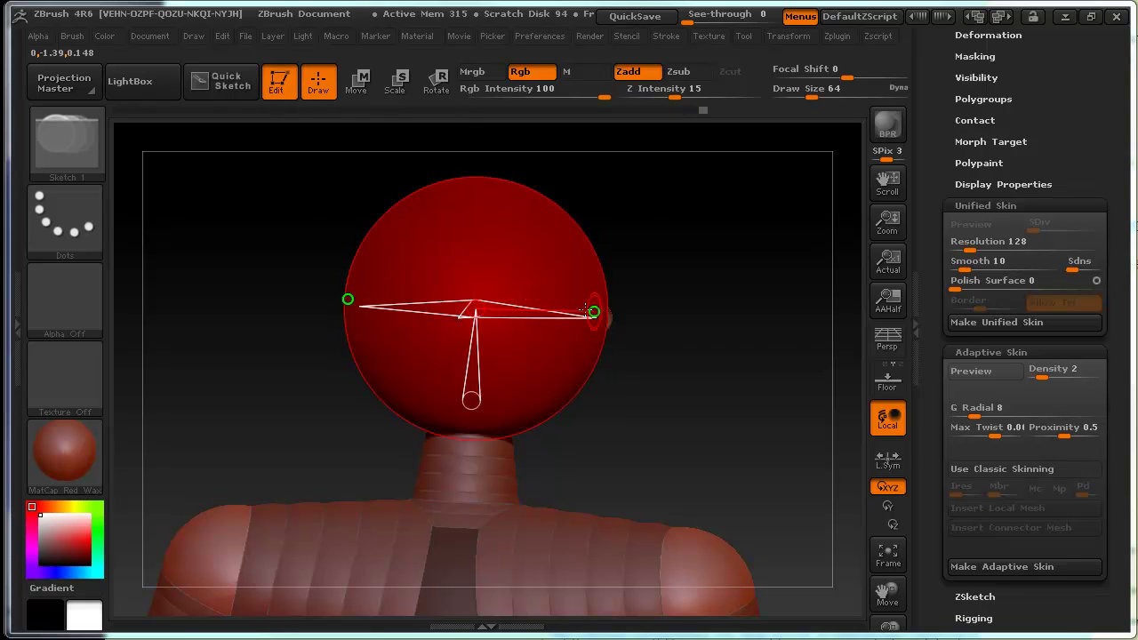
pyautogui.moveTo(702, 345); pyautogui.dragTo(661, 320)
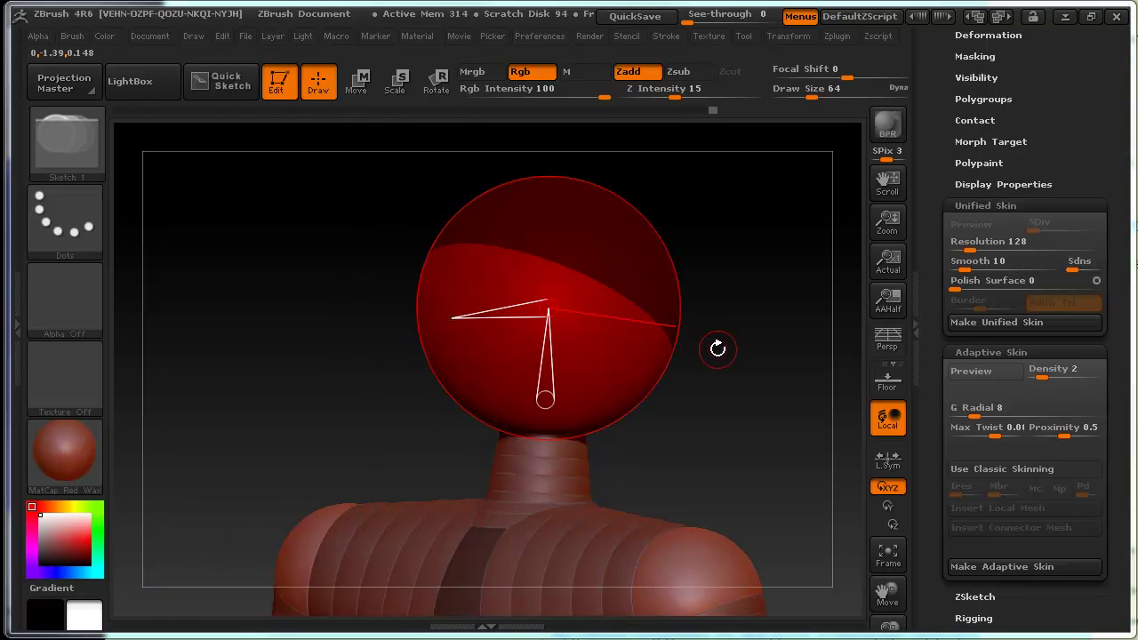
pyautogui.press('a')
pyautogui.moveTo(747, 359)
pyautogui.mouseDown()
pyautogui.moveTo(688, 358)
pyautogui.moveTo(673, 261)
pyautogui.moveTo(615, 318)
pyautogui.mouseUp()
pyautogui.press('a')
# Cycle through Move, Scale and Rotate modes and zoom in on the neck and shoulders.
pyautogui.press('w')
pyautogui.press('e')
pyautogui.press('r')
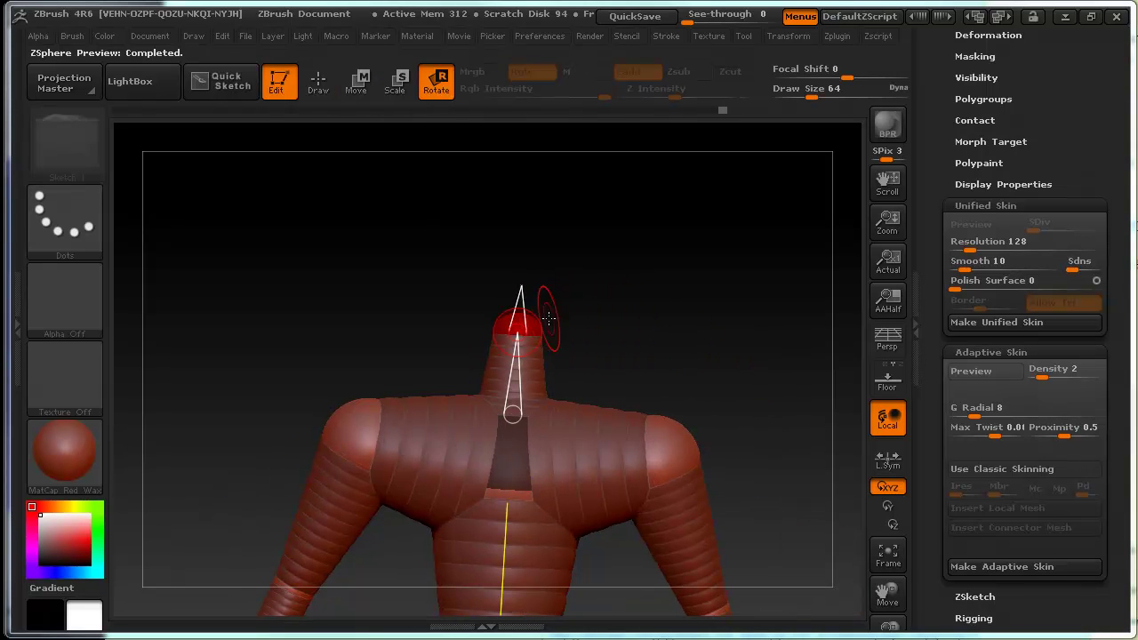
pyautogui.press('e')
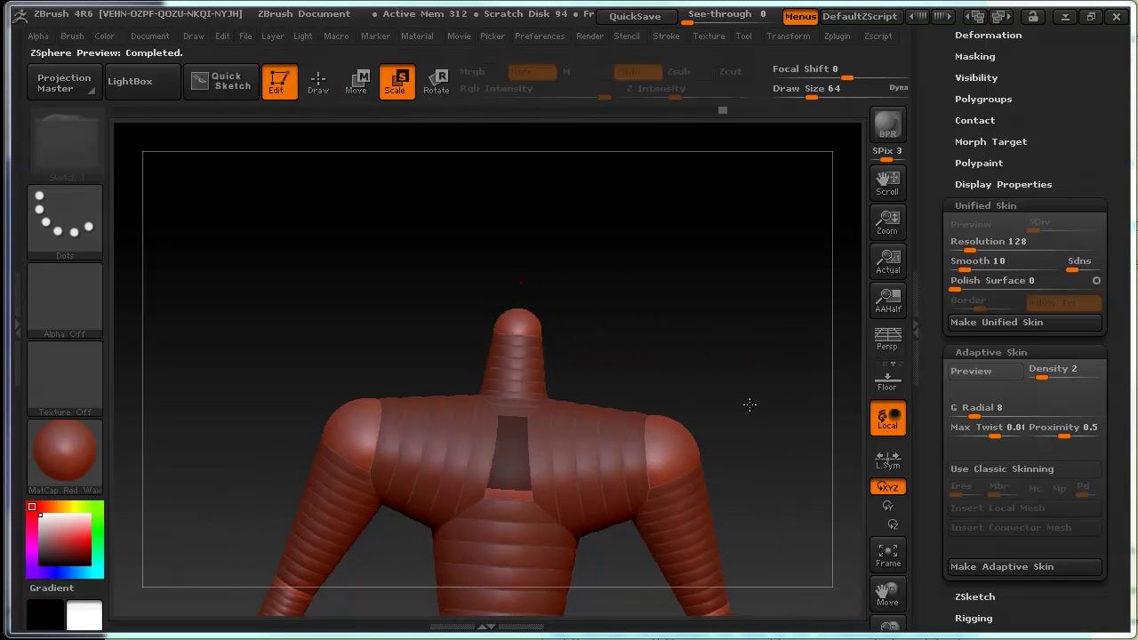
pyautogui.moveTo(719, 432)
pyautogui.keyDown('alt'); pyautogui.mouseDown()
pyautogui.moveTo(632, 353)
pyautogui.moveTo(655, 341)
pyautogui.moveTo(569, 308)
pyautogui.mouseUp(); pyautogui.keyUp('alt')
pyautogui.press('q')
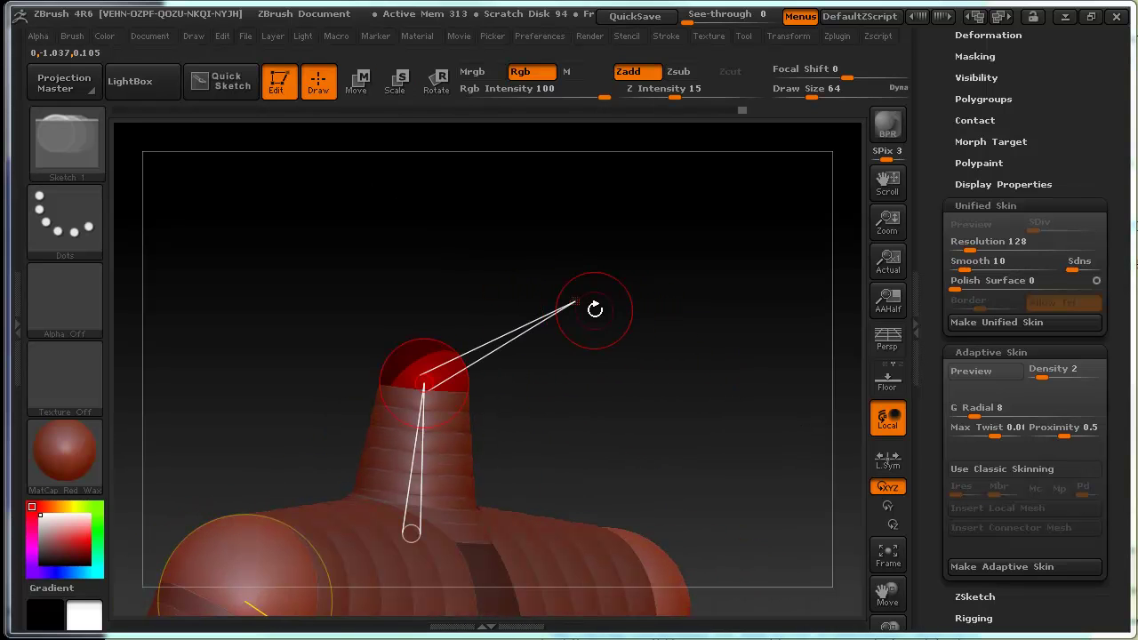
pyautogui.moveTo(665, 326)
pyautogui.mouseDown()
pyautogui.moveTo(691, 330)
pyautogui.moveTo(584, 350)
pyautogui.moveTo(594, 317)
pyautogui.mouseUp()
# Preview the adaptive skin around the neck again, then zoom out to the torso and arms.
pyautogui.press('a')
pyautogui.press('a')
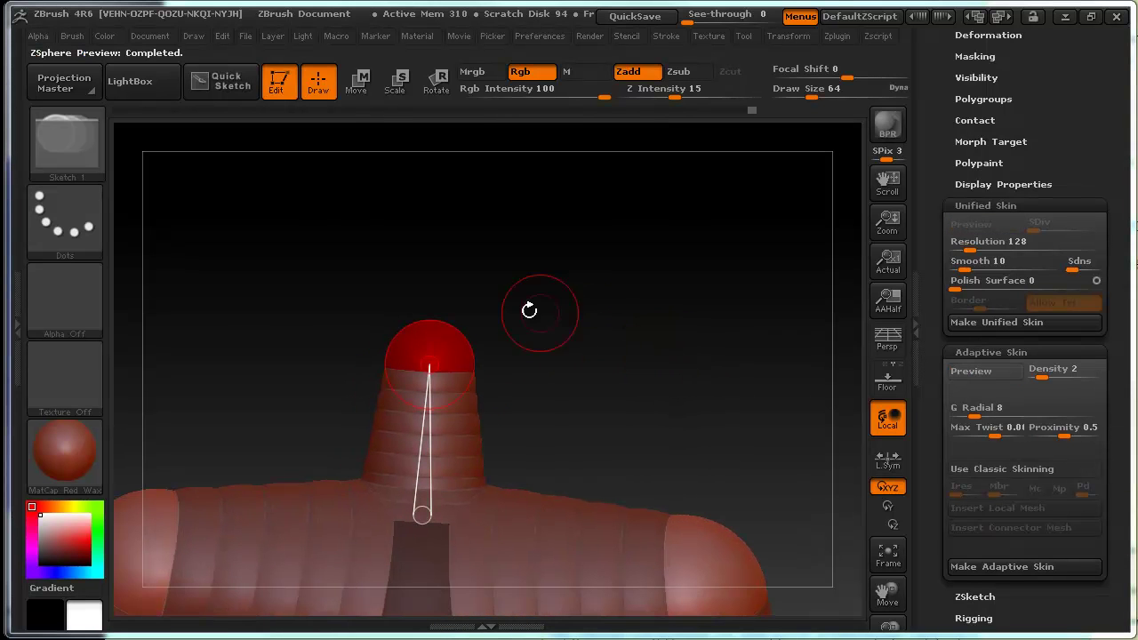
pyautogui.press('w')
pyautogui.press('e')
pyautogui.press('a')
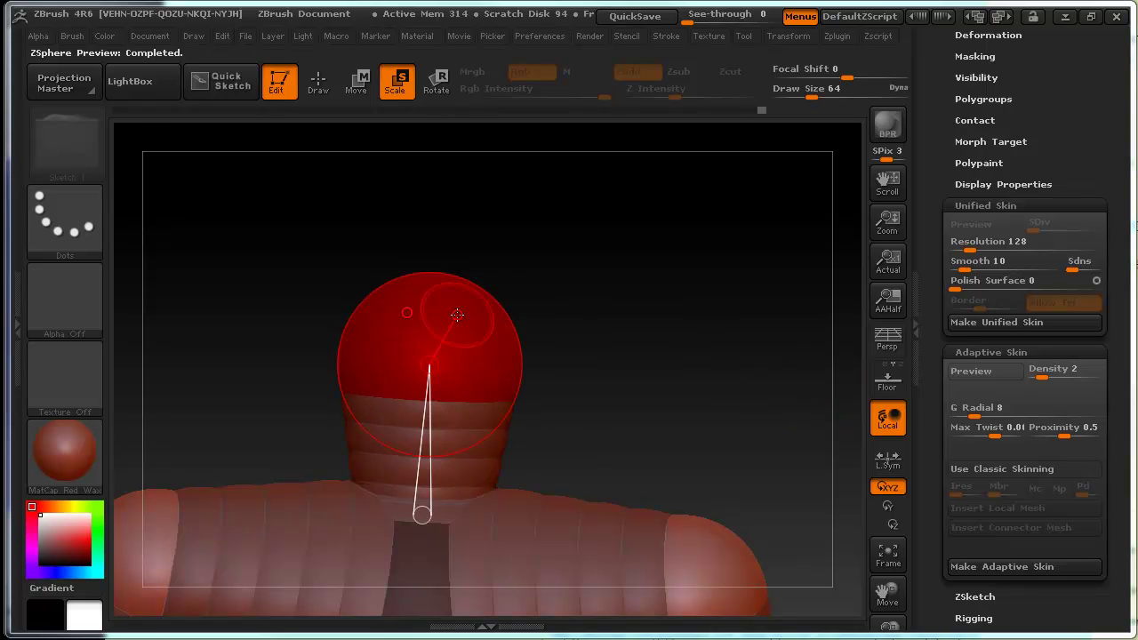
pyautogui.press('w')
pyautogui.press('a')
pyautogui.moveTo(673, 353)
pyautogui.mouseDown()
pyautogui.moveTo(558, 300)
pyautogui.moveTo(590, 317)
pyautogui.mouseUp()
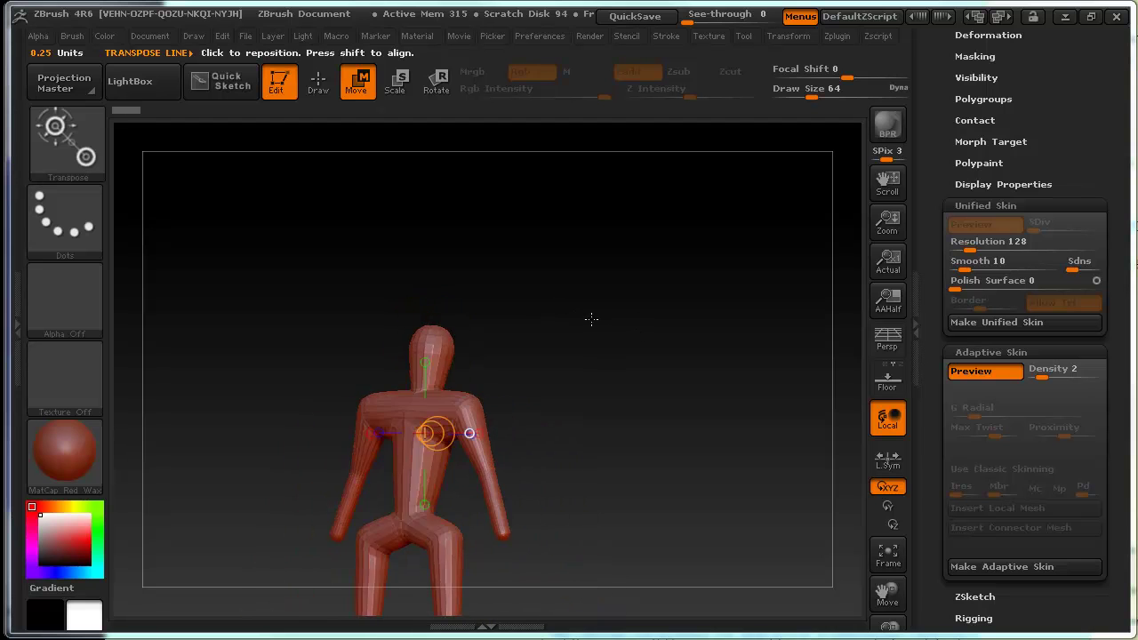
# Toggle the adaptive-skin preview on and off while levelling and re-centring the figure.
pyautogui.press('a')
pyautogui.press('a')
pyautogui.moveTo(678, 366)
pyautogui.mouseDown()
pyautogui.moveTo(681, 347)
pyautogui.moveTo(679, 362)
pyautogui.mouseUp()
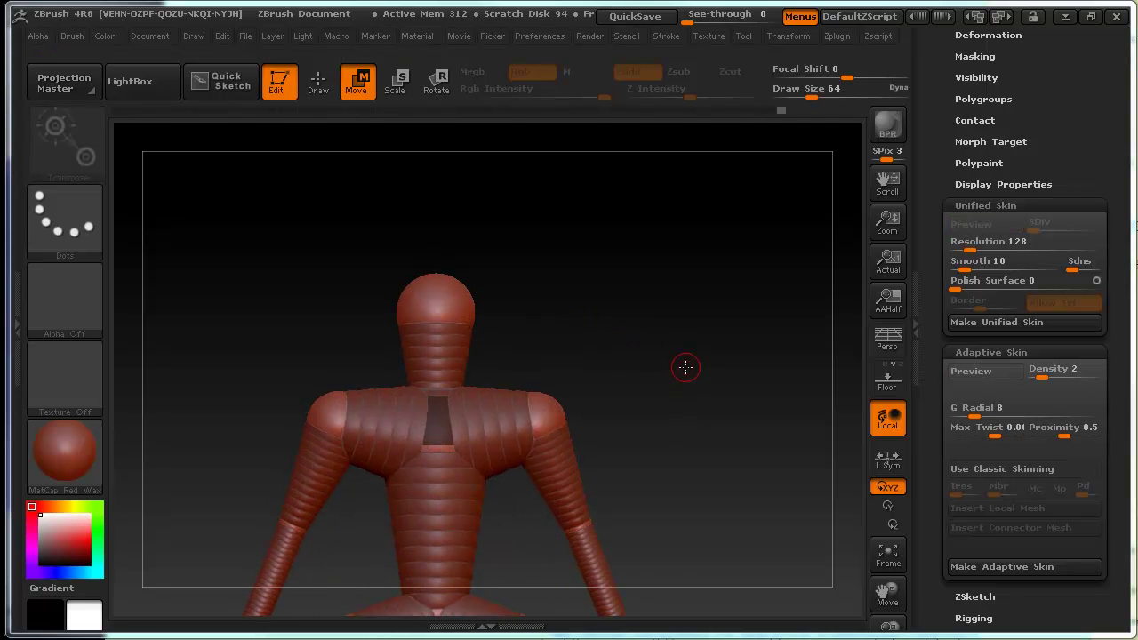
pyautogui.press('a')
pyautogui.press('a')
pyautogui.press('a')
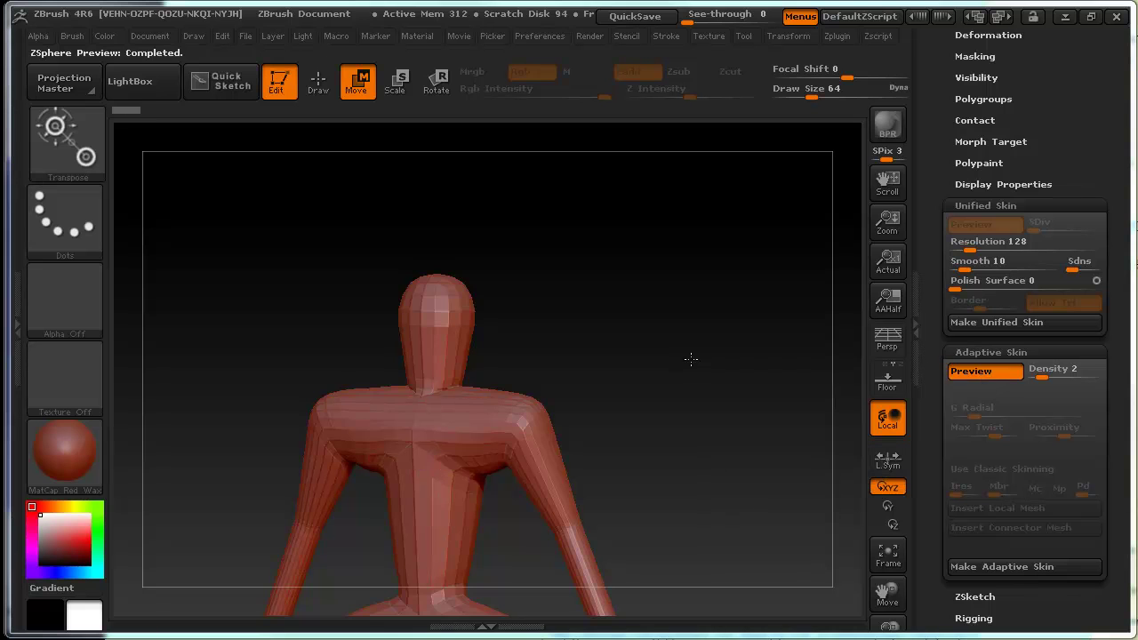
pyautogui.keyDown('alt'); pyautogui.moveTo(699, 355); pyautogui.dragTo(685, 343); pyautogui.keyUp('alt')
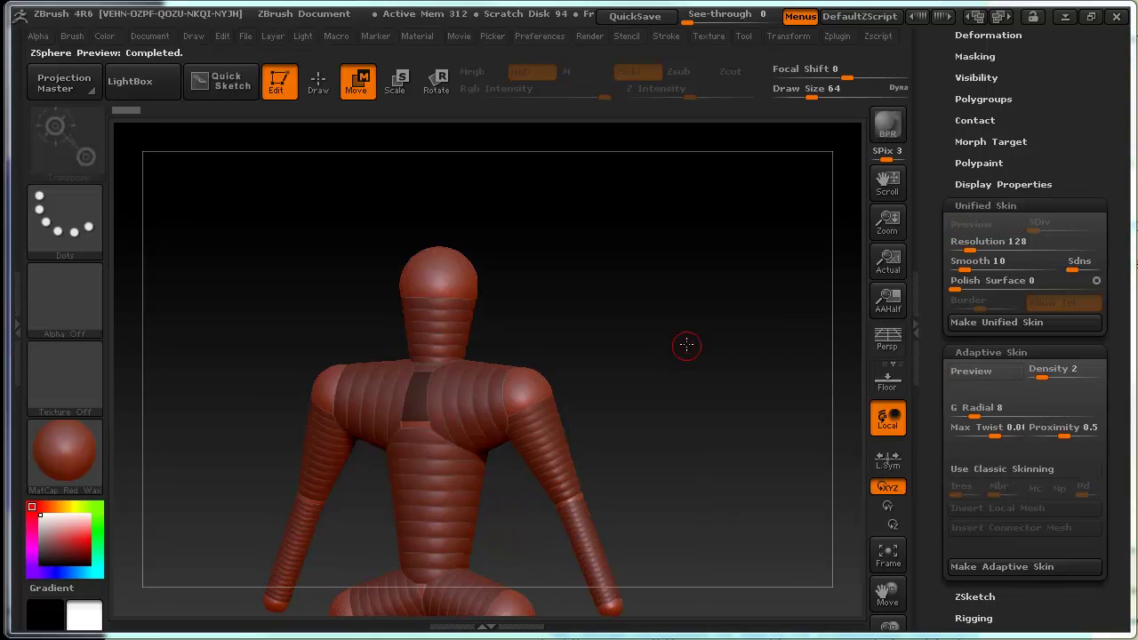
pyautogui.click(978, 375)
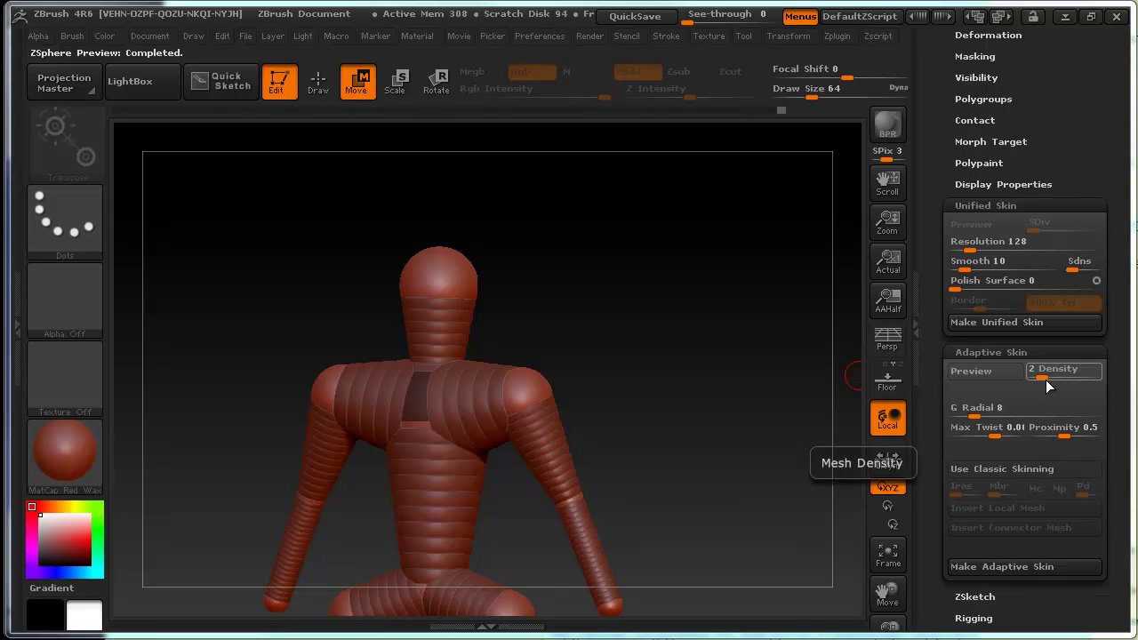
pyautogui.moveTo(716, 371); pyautogui.dragTo(699, 292)
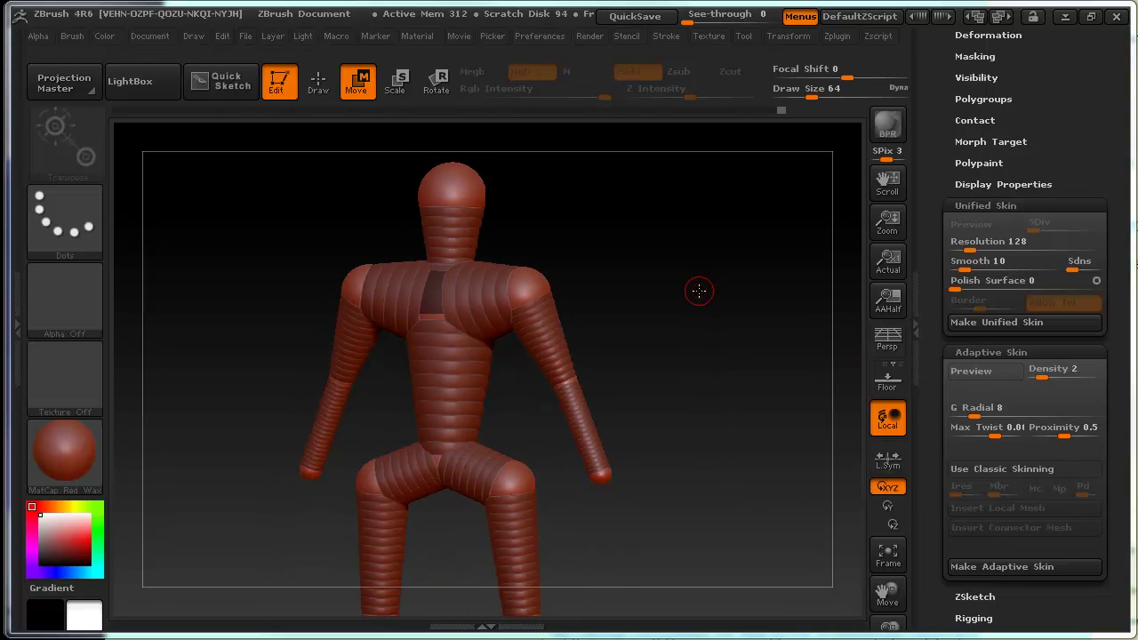
pyautogui.press('a')
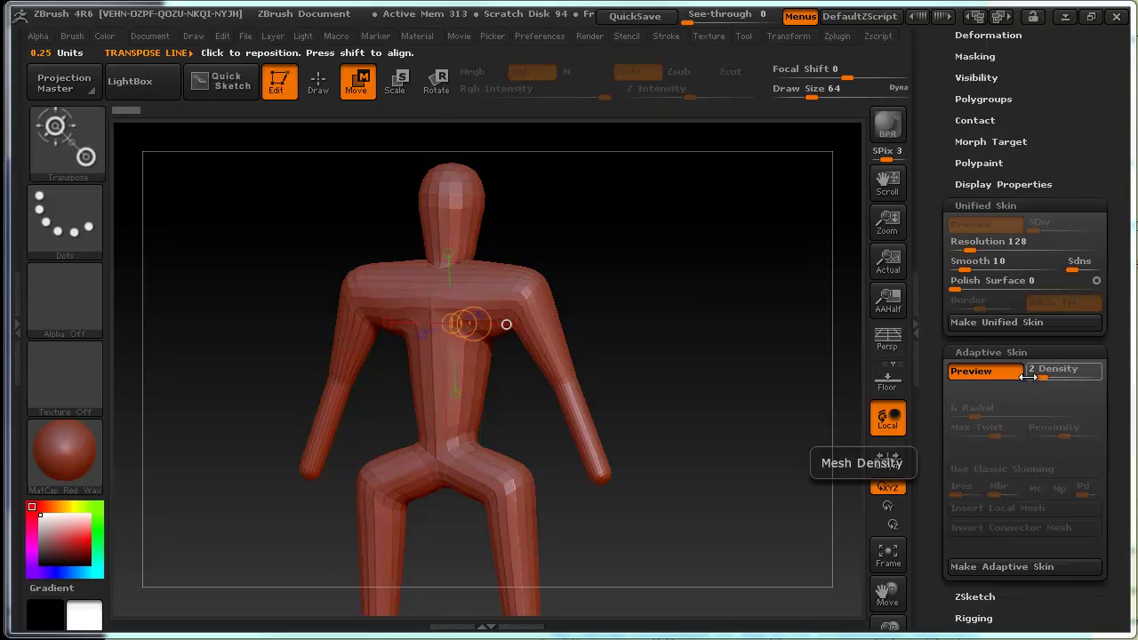
pyautogui.click(1021, 371)
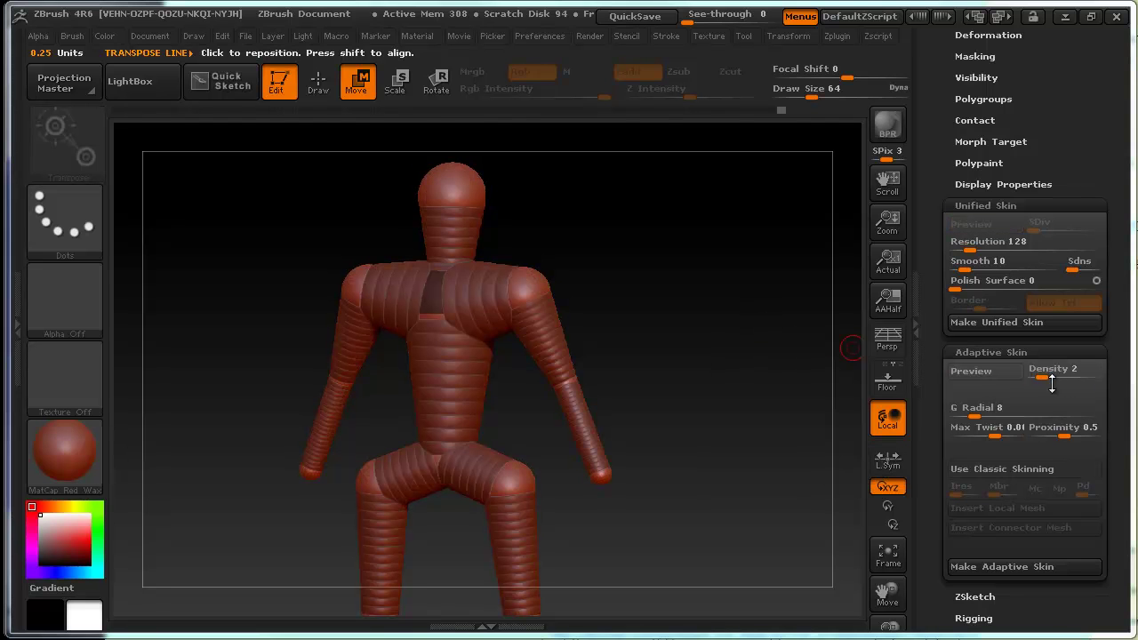
# Preview Adaptive Skin at Density 1, then raise Density to 4 and inspect it.
pyautogui.moveTo(1043, 380)
pyautogui.mouseDown()
pyautogui.moveTo(643, 338)
pyautogui.moveTo(735, 336)
pyautogui.moveTo(693, 328)
pyautogui.mouseUp()
pyautogui.press('a')
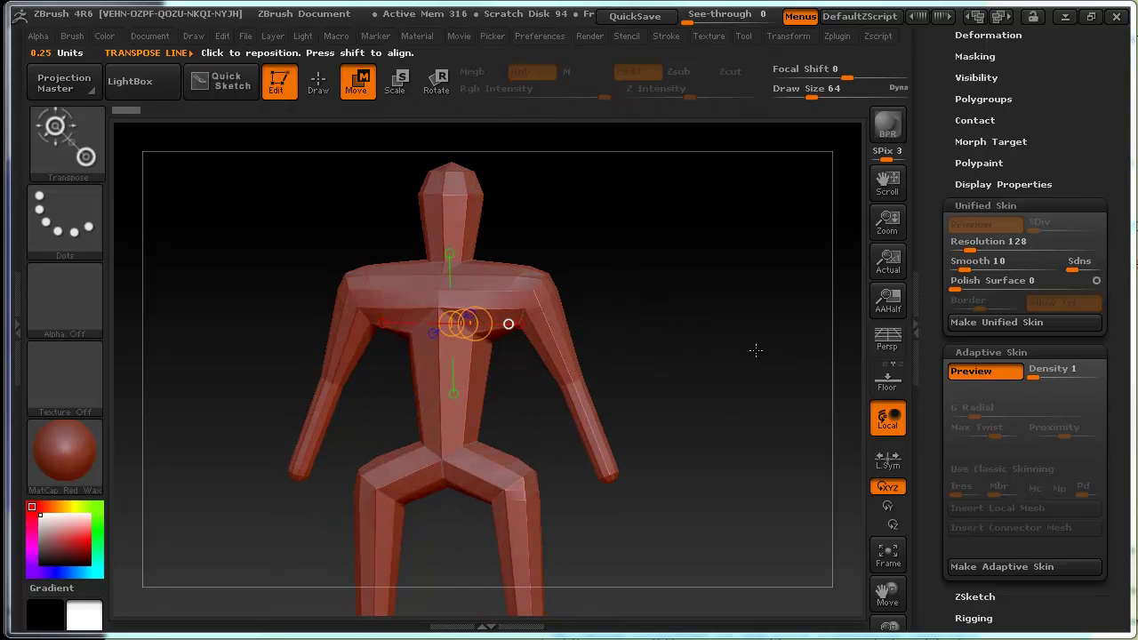
pyautogui.press('a')
pyautogui.moveTo(1033, 374); pyautogui.dragTo(1058, 375)
pyautogui.press('a')
pyautogui.moveTo(712, 351); pyautogui.dragTo(462, 459)
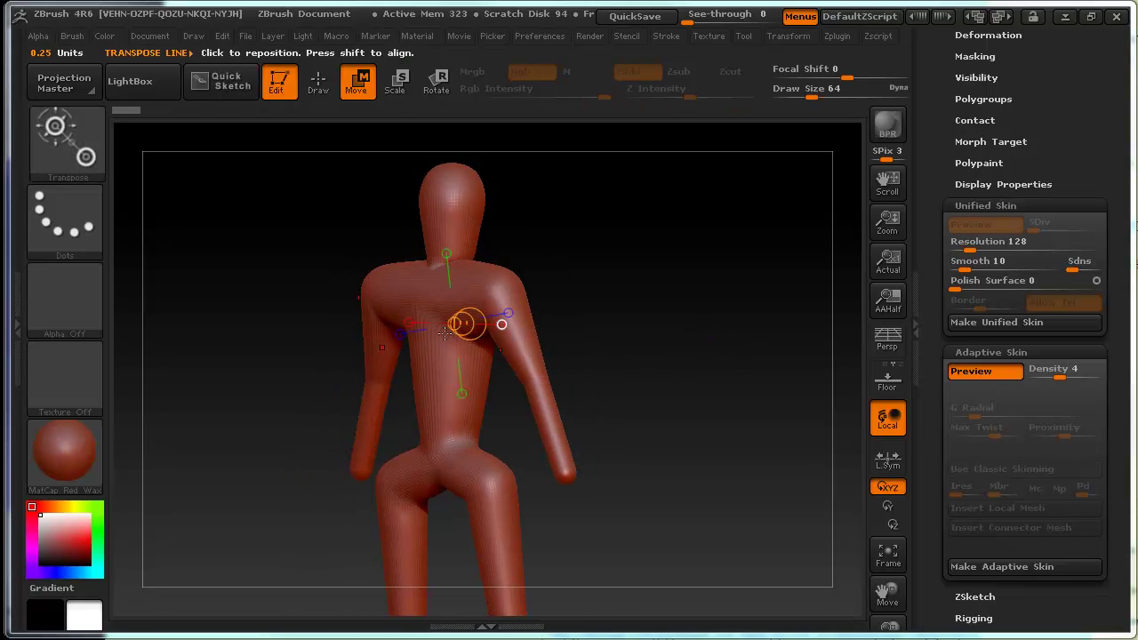
pyautogui.moveTo(531, 371); pyautogui.dragTo(632, 392)
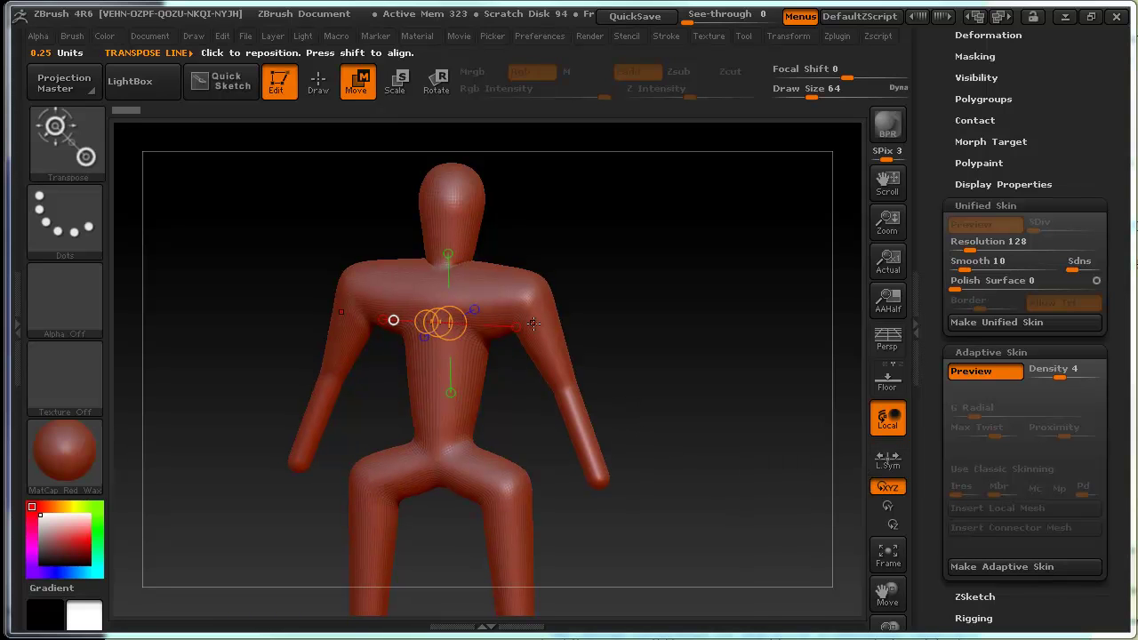
# Expand and then collapse the SubTool list.
pyautogui.scroll(1, 1106, 197)
pyautogui.scroll(3, 1106, 197)
pyautogui.scroll(1, 1106, 197)
pyautogui.click(993, 218)
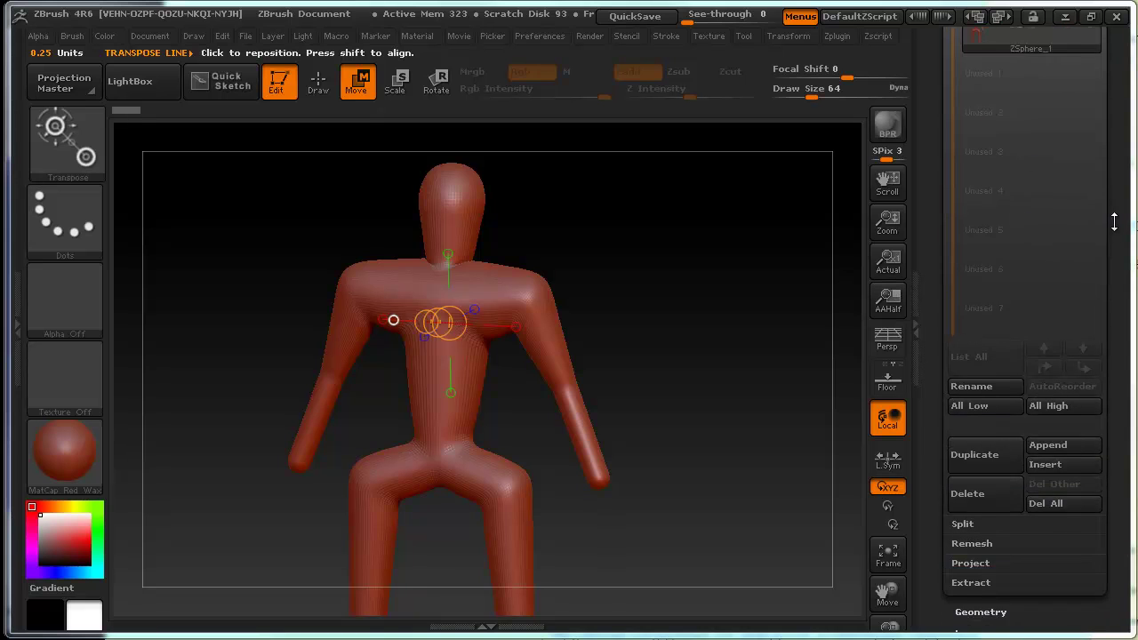
pyautogui.scroll(1, 1115, 277)
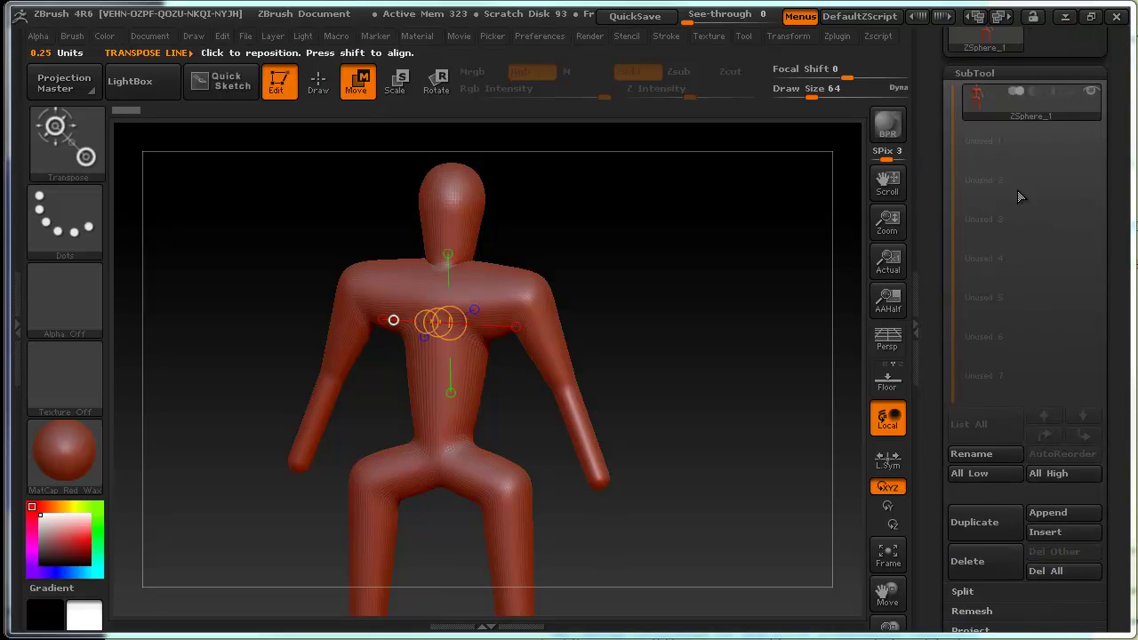
pyautogui.click(1022, 73)
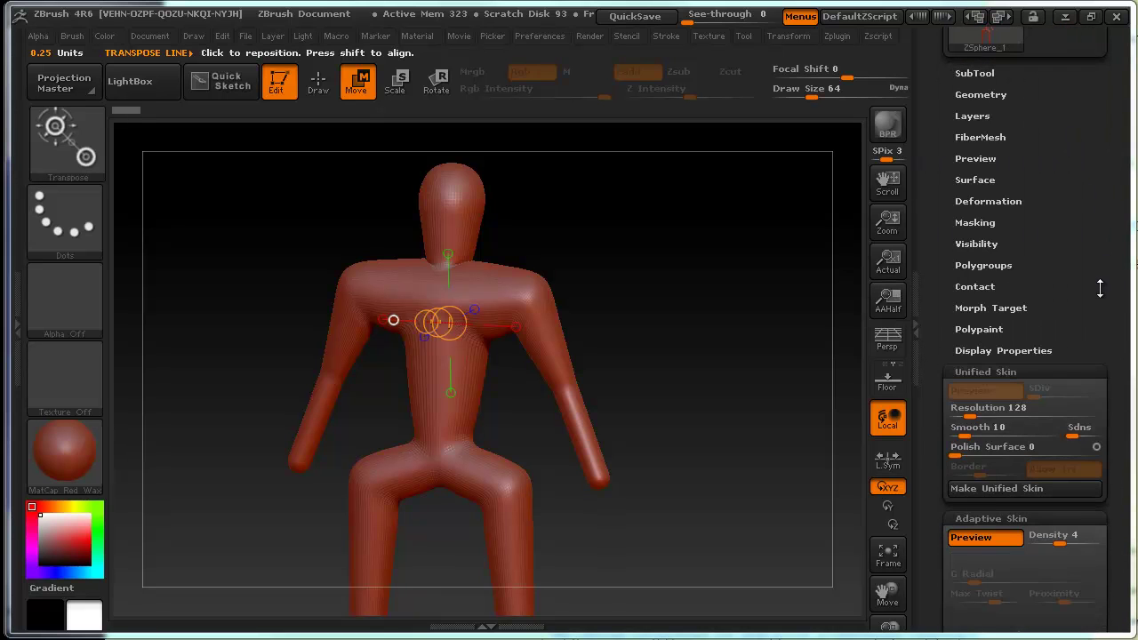
pyautogui.scroll(-3, 1099, 286)
# Turn off the adaptive skin preview and rotate the ZSphere armature slightly.
pyautogui.press('a')
pyautogui.moveTo(711, 356); pyautogui.dragTo(841, 318)
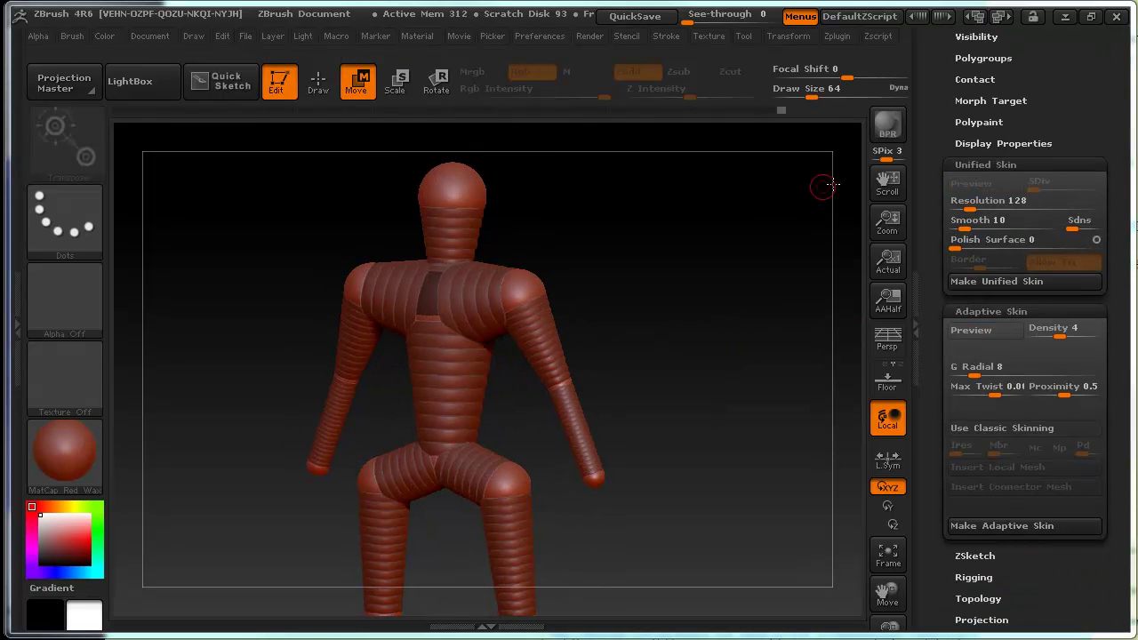
pyautogui.moveTo(705, 293); pyautogui.dragTo(706, 279)
pyautogui.press('a')
pyautogui.press('a')
pyautogui.press('a')
pyautogui.press('a')
pyautogui.press('a')
pyautogui.press('a')
pyautogui.press('a')
pyautogui.press('a')
pyautogui.press('a')
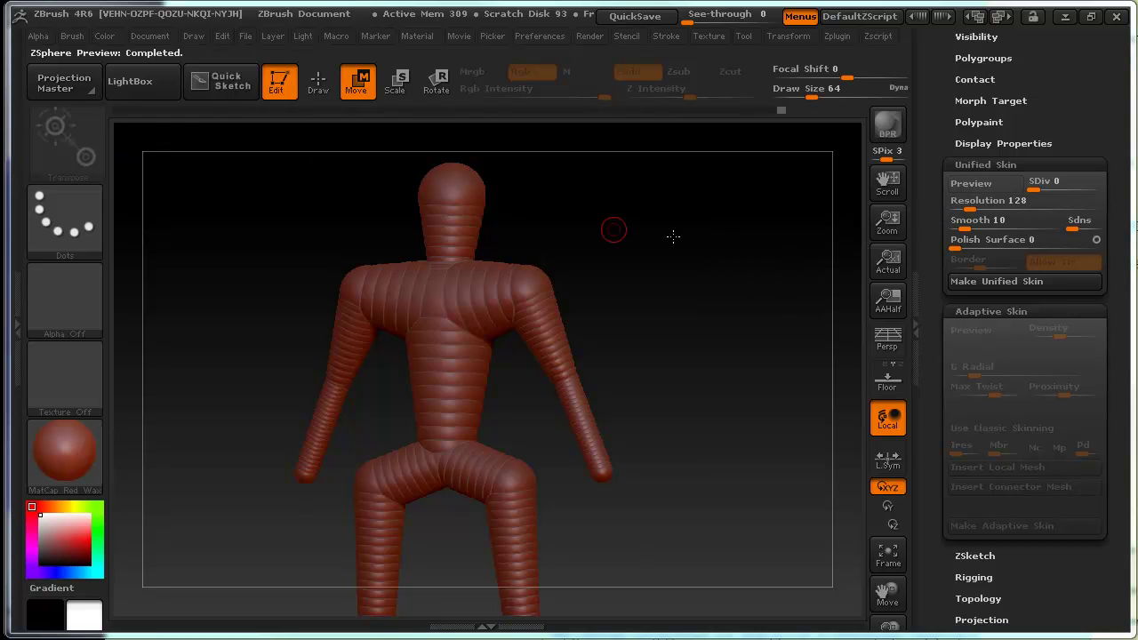
# Orbit the figure and leave Edit mode on it.
pyautogui.click(998, 180)
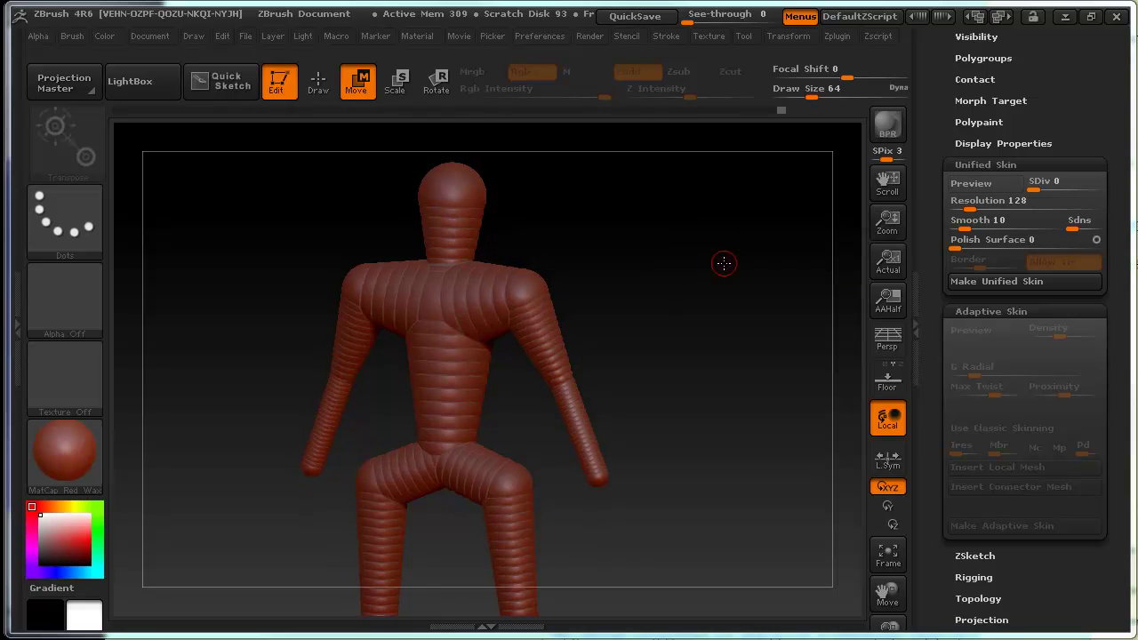
pyautogui.moveTo(724, 262); pyautogui.dragTo(740, 313)
pyautogui.moveTo(801, 290); pyautogui.dragTo(338, 239)
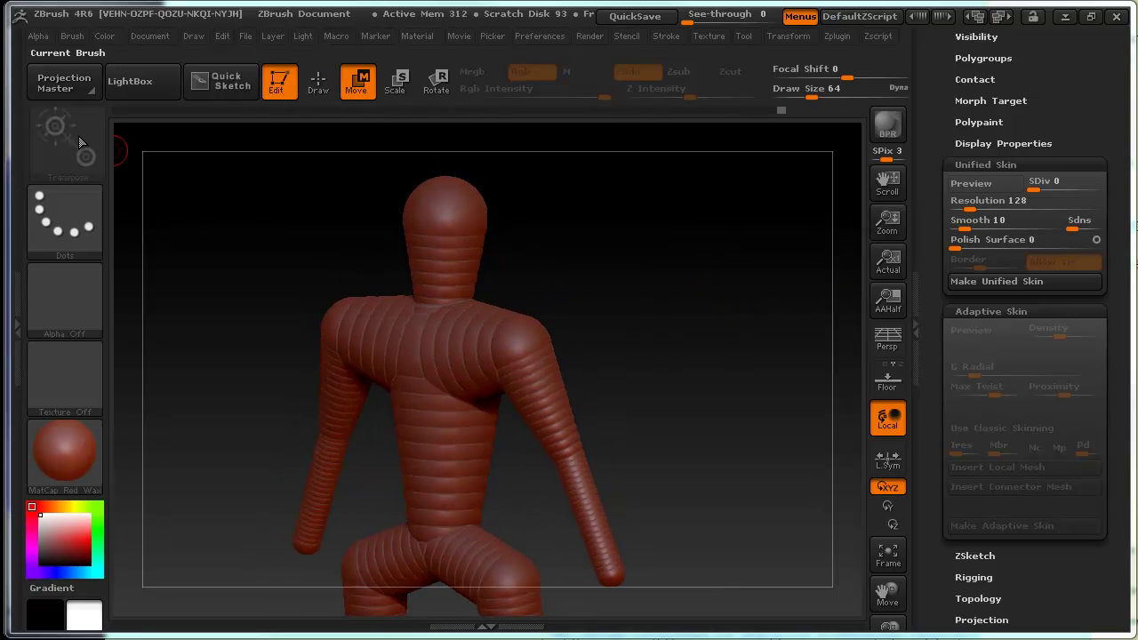
pyautogui.click(316, 84)
pyautogui.click(277, 82)
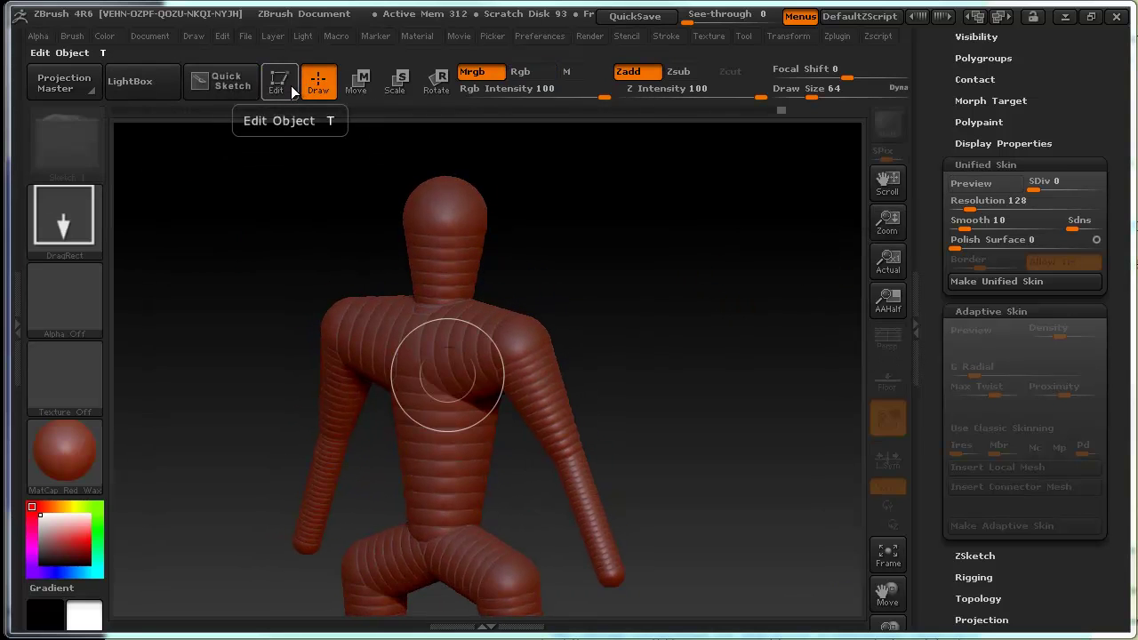
pyautogui.click(359, 84)
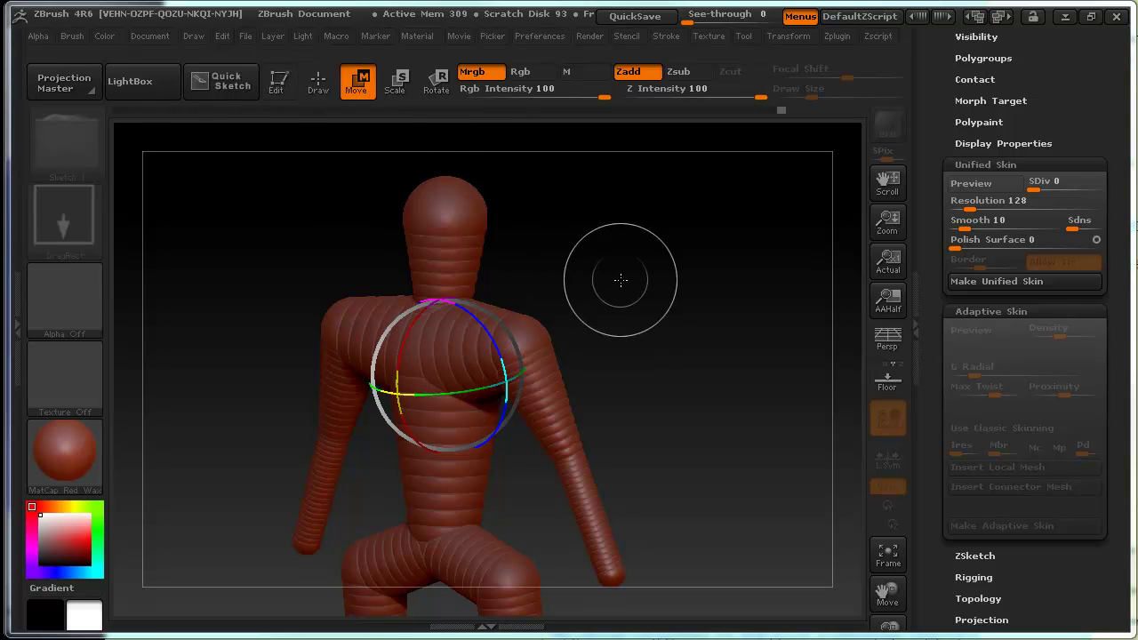
# Draw a new copy of the humanoid, enter Edit with T, and frame it with F.
pyautogui.press('q')
pyautogui.moveTo(634, 368); pyautogui.dragTo(668, 336)
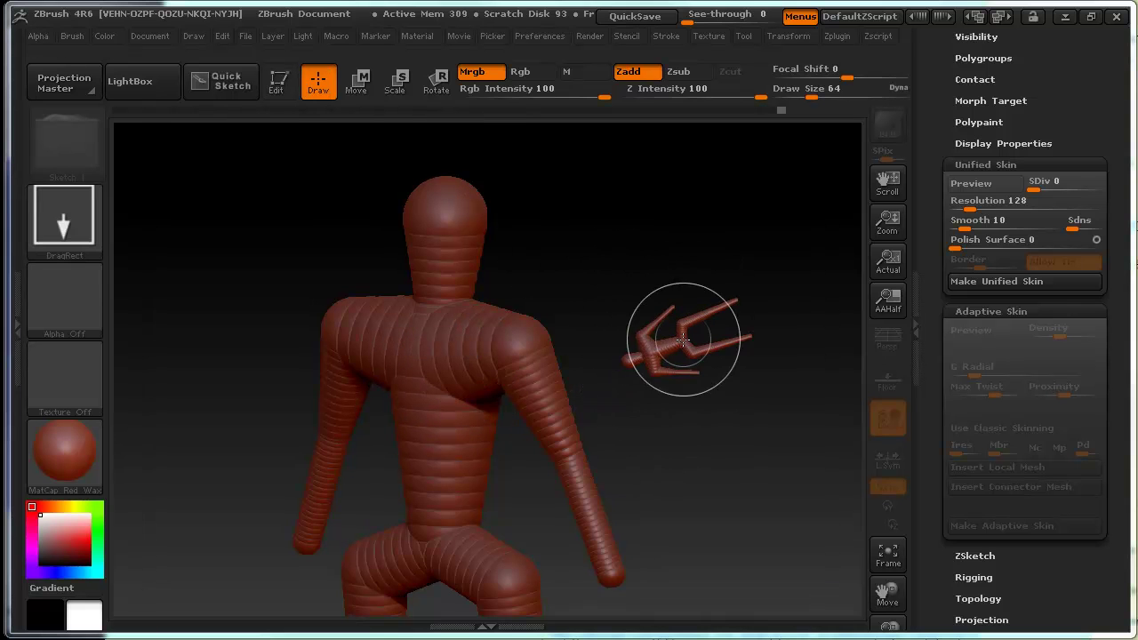
pyautogui.press('t')
pyautogui.moveTo(731, 411)
pyautogui.mouseDown()
pyautogui.moveTo(760, 252)
pyautogui.moveTo(655, 282)
pyautogui.mouseUp()
pyautogui.press('f')
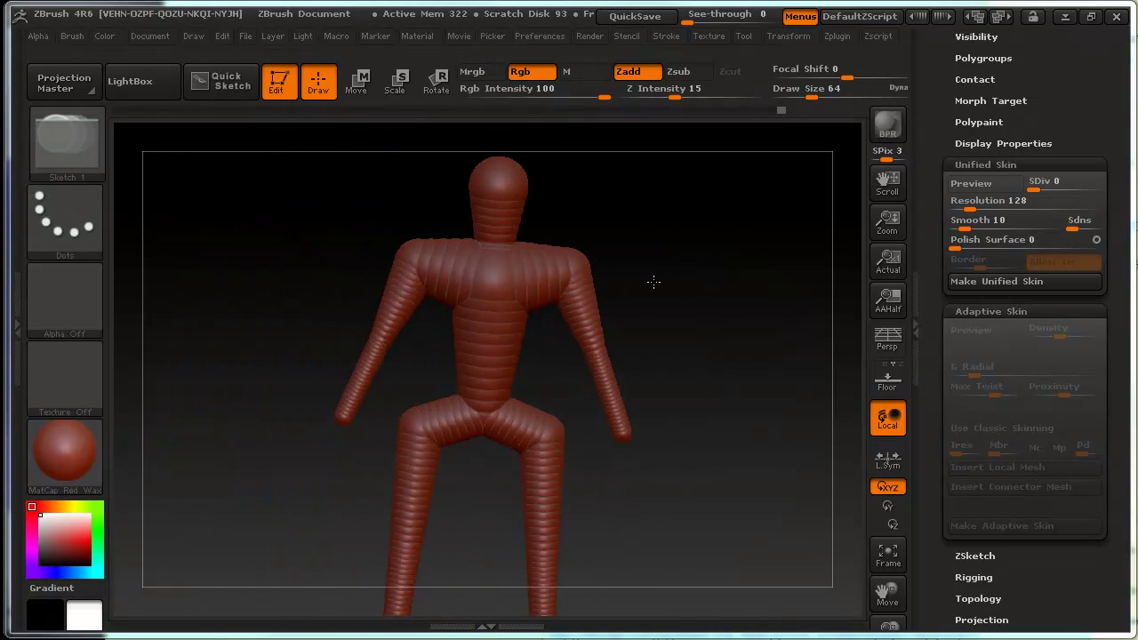
pyautogui.click(51, 144)
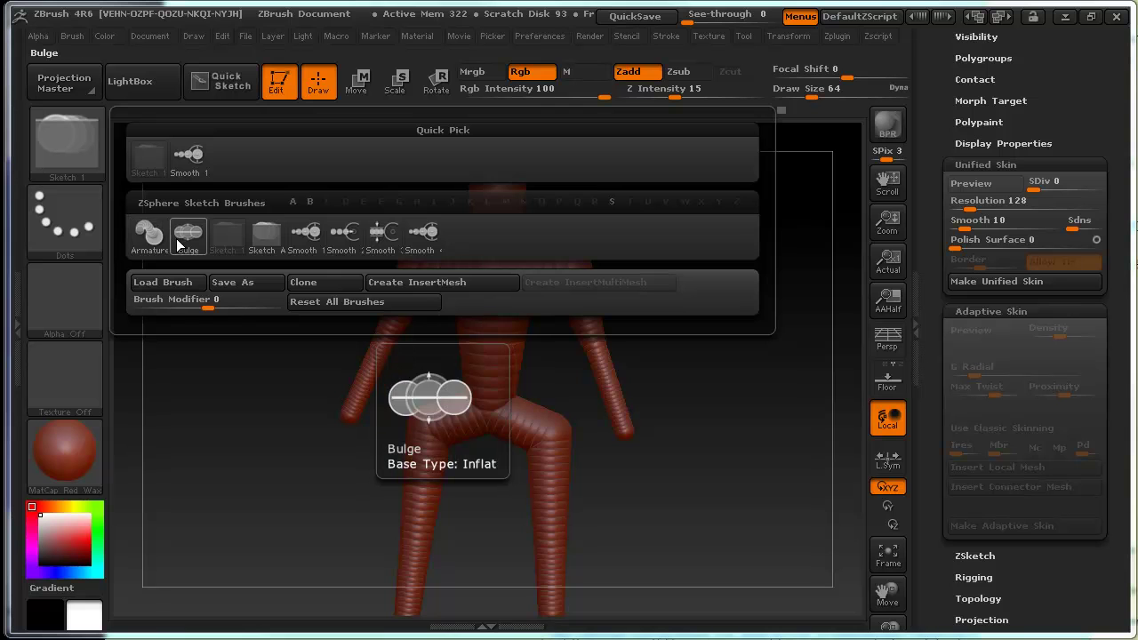
pyautogui.click(226, 235)
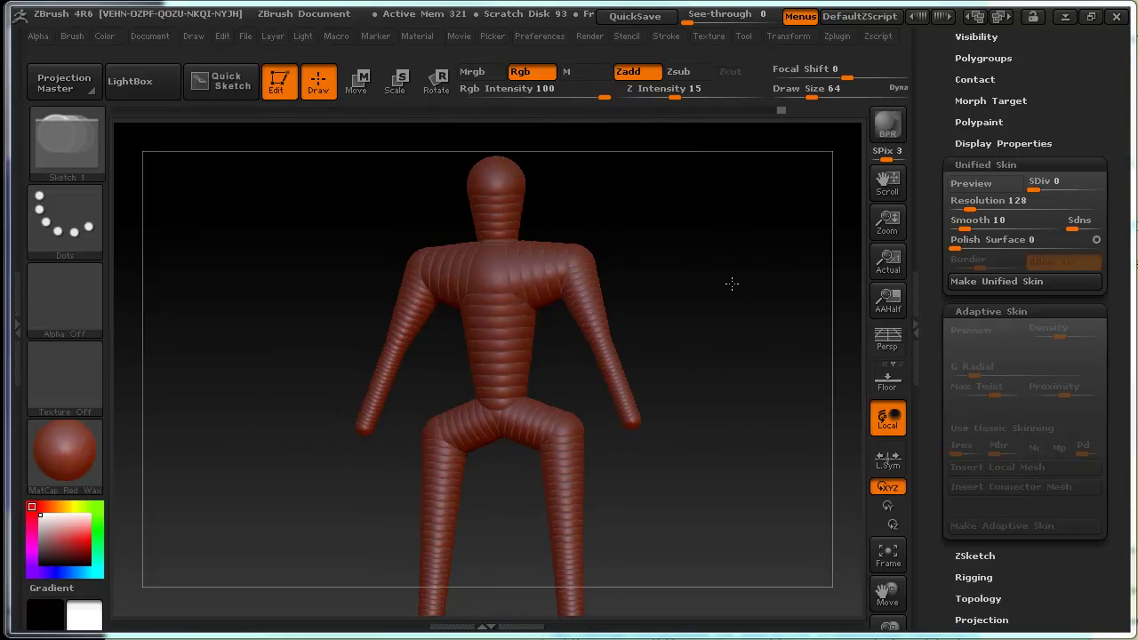
pyautogui.moveTo(732, 282); pyautogui.dragTo(703, 310)
pyautogui.click(71, 152)
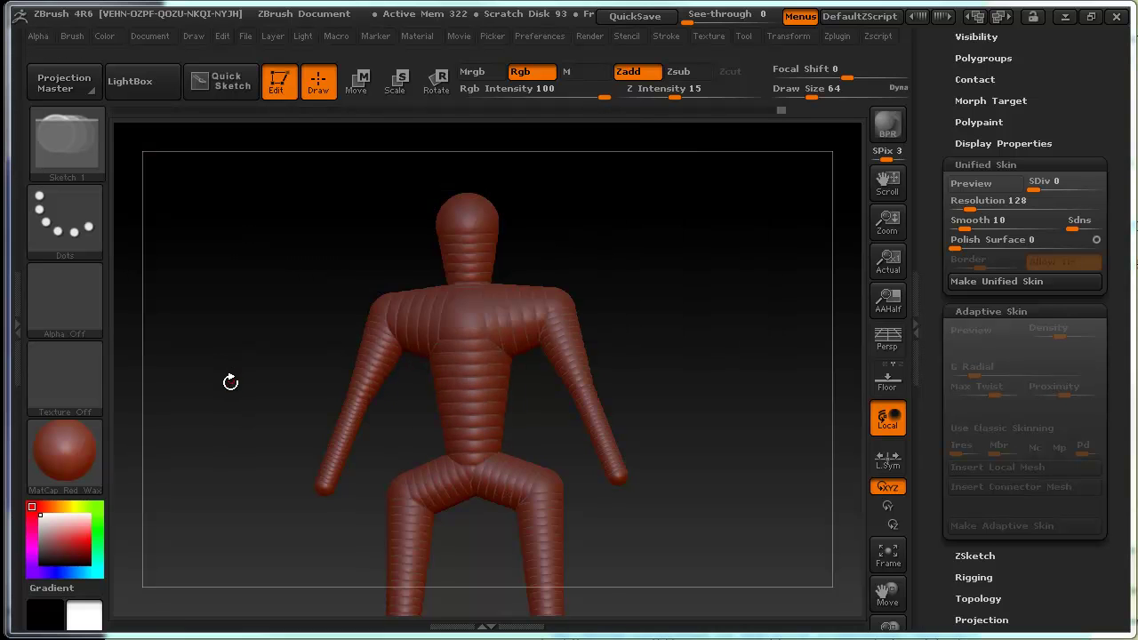
# Sketch mirrored Sketch 1 strokes over both shoulders, redoing the first try, and preview as Unified Skin.
pyautogui.moveTo(678, 242)
pyautogui.mouseDown()
pyautogui.moveTo(632, 259)
pyautogui.moveTo(632, 281)
pyautogui.moveTo(658, 285)
pyautogui.mouseUp()
pyautogui.moveTo(498, 331); pyautogui.dragTo(576, 427)
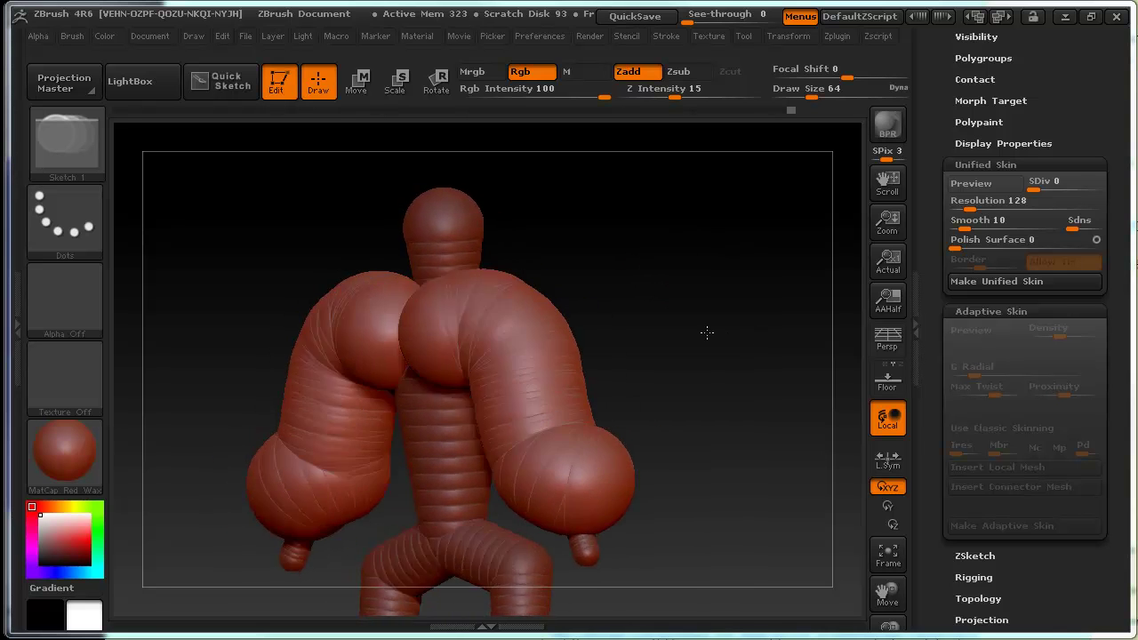
pyautogui.hotkey('ctrl', 'z')
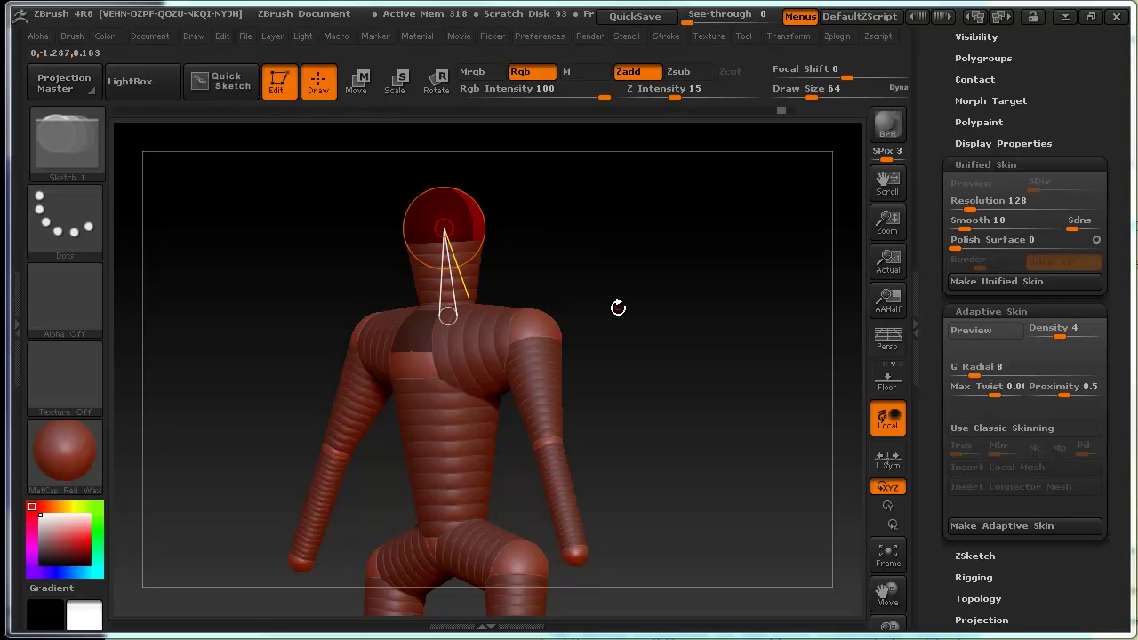
pyautogui.press('shift')
pyautogui.press('a')
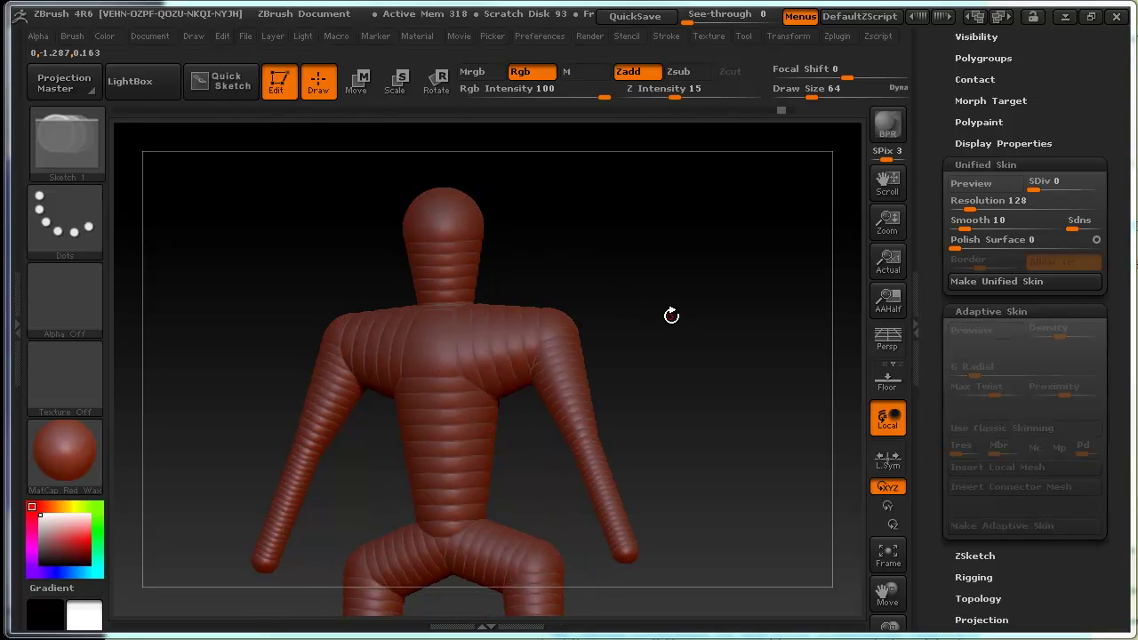
pyautogui.moveTo(440, 357)
pyautogui.mouseDown()
pyautogui.moveTo(559, 377)
pyautogui.moveTo(620, 484)
pyautogui.mouseUp()
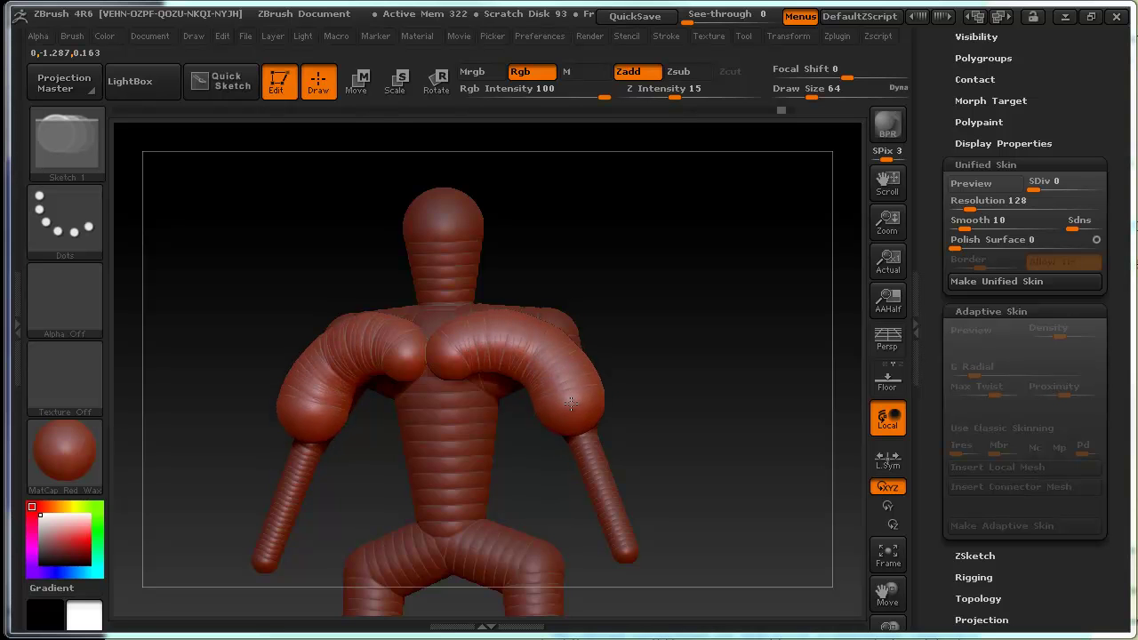
pyautogui.moveTo(703, 363)
pyautogui.mouseDown()
pyautogui.moveTo(620, 376)
pyautogui.moveTo(709, 353)
pyautogui.moveTo(646, 367)
pyautogui.mouseUp()
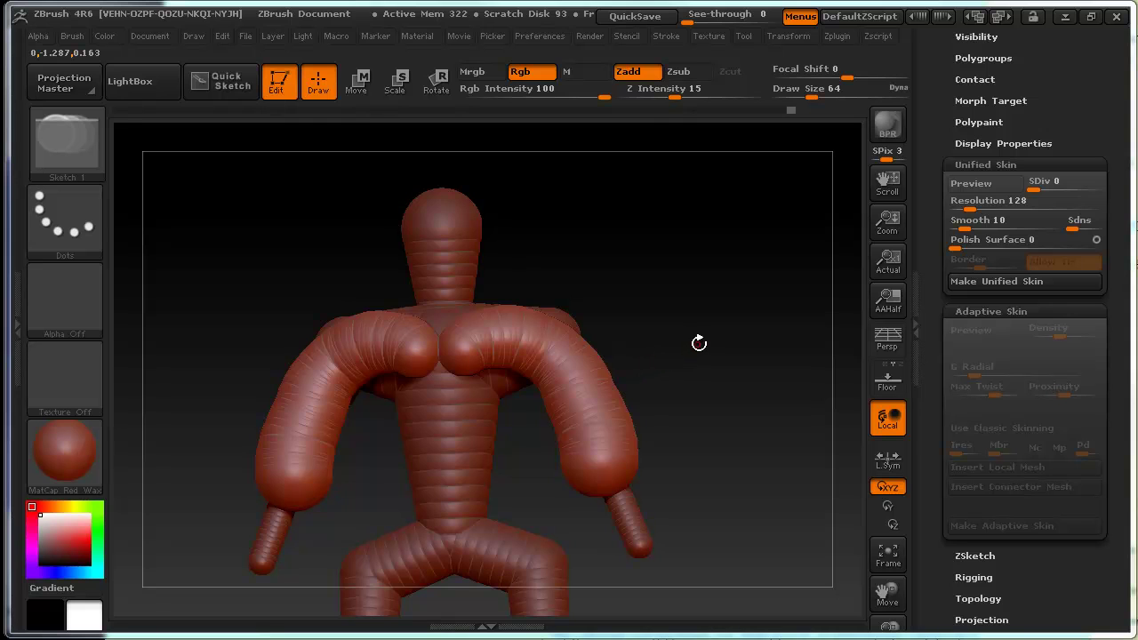
pyautogui.press('a')
pyautogui.moveTo(709, 338)
pyautogui.mouseDown()
pyautogui.moveTo(668, 353)
pyautogui.moveTo(851, 256)
pyautogui.mouseUp()
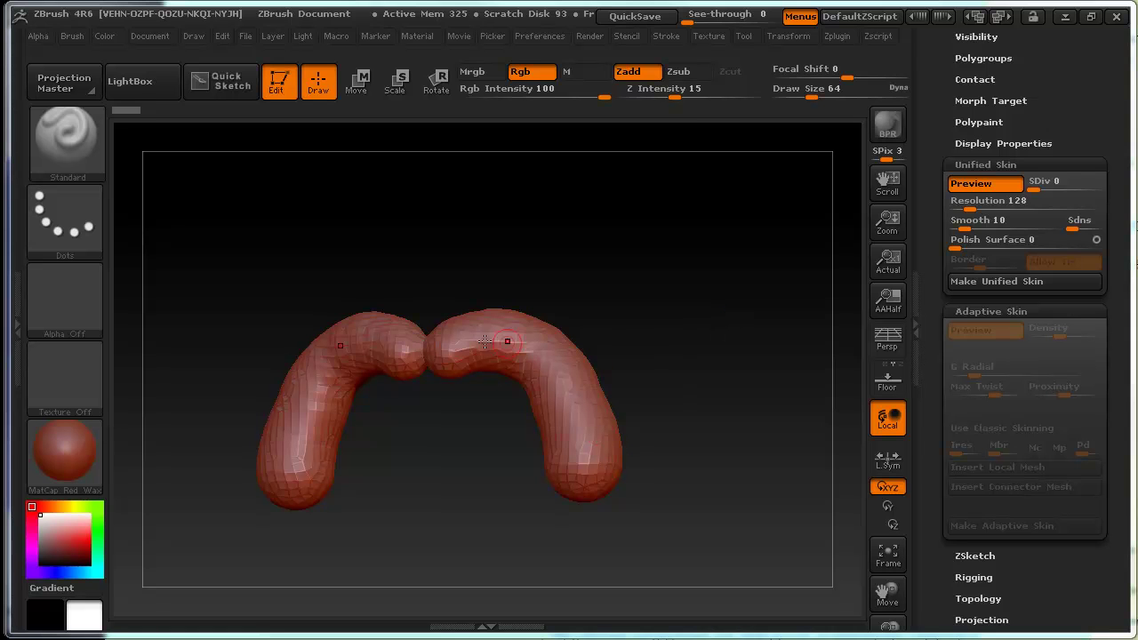
# Raise Unified Skin Resolution to 256, turn the preview off, and open the material list.
pyautogui.moveTo(632, 343); pyautogui.dragTo(764, 302)
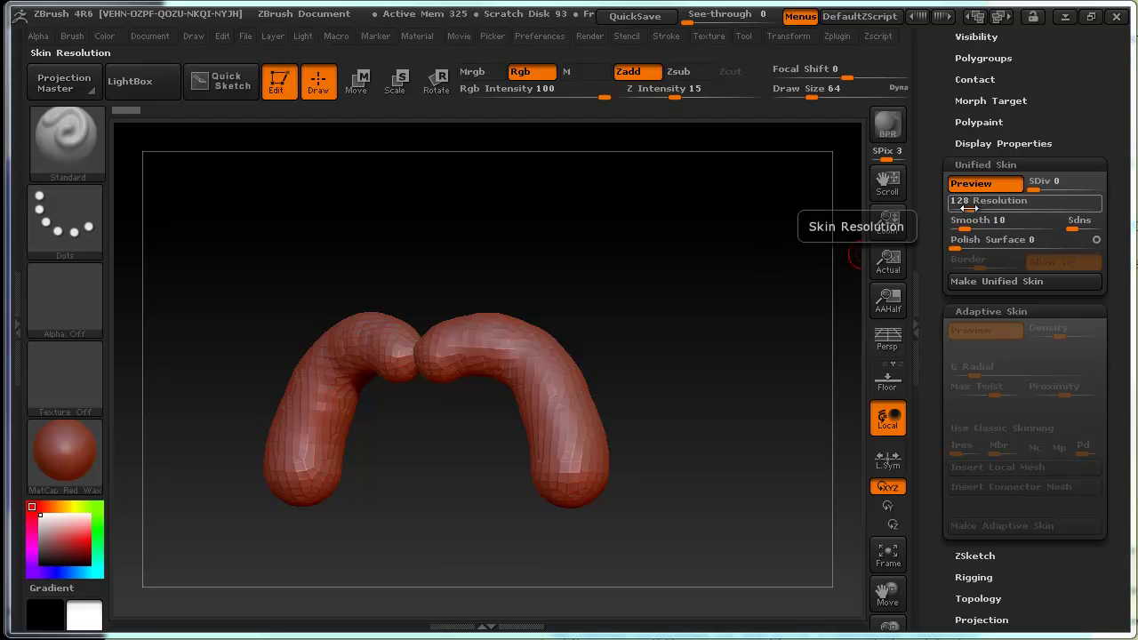
pyautogui.moveTo(967, 204); pyautogui.dragTo(977, 199)
pyautogui.moveTo(663, 302)
pyautogui.mouseDown()
pyautogui.moveTo(678, 322)
pyautogui.moveTo(711, 299)
pyautogui.mouseUp()
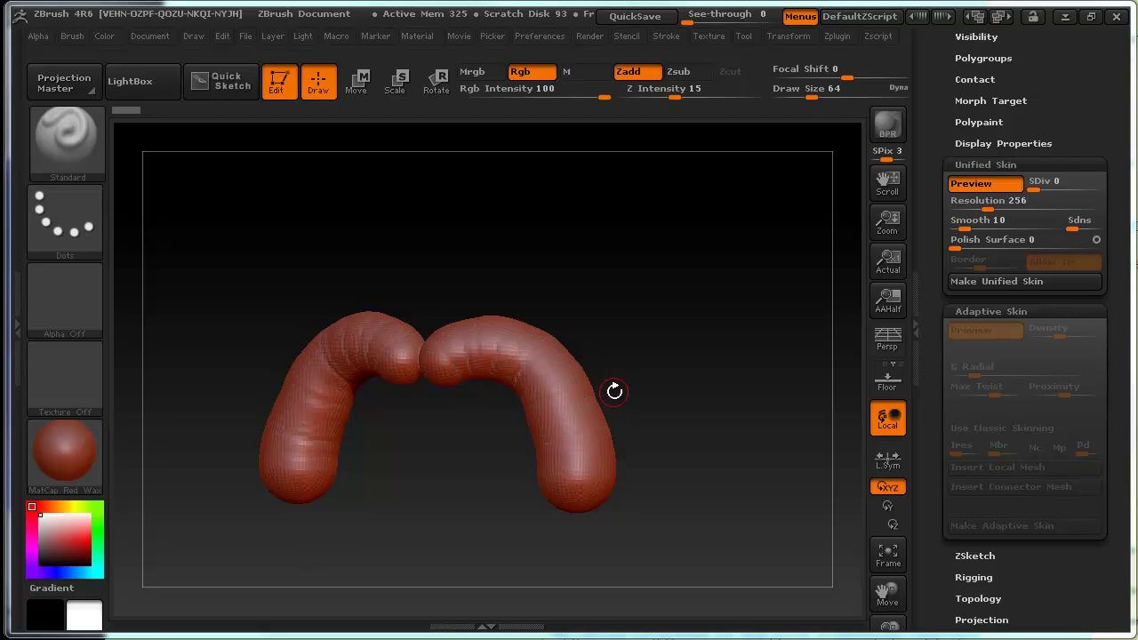
pyautogui.moveTo(659, 352)
pyautogui.mouseDown()
pyautogui.moveTo(691, 330)
pyautogui.moveTo(690, 308)
pyautogui.mouseUp()
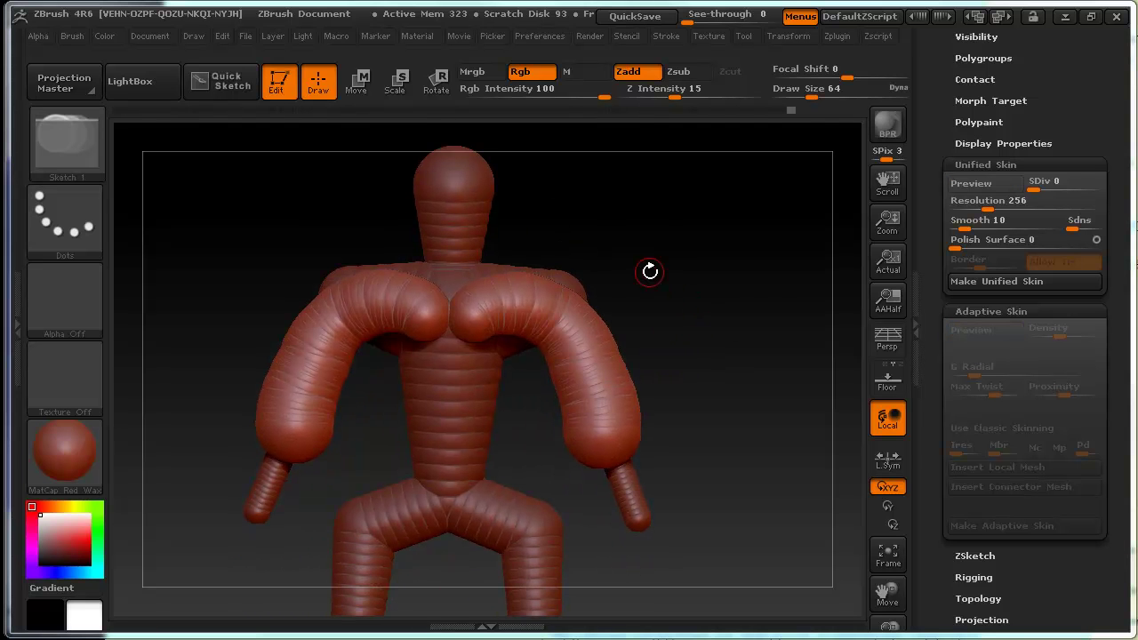
pyautogui.hotkey('ctrl', 'z')
pyautogui.click(58, 455)
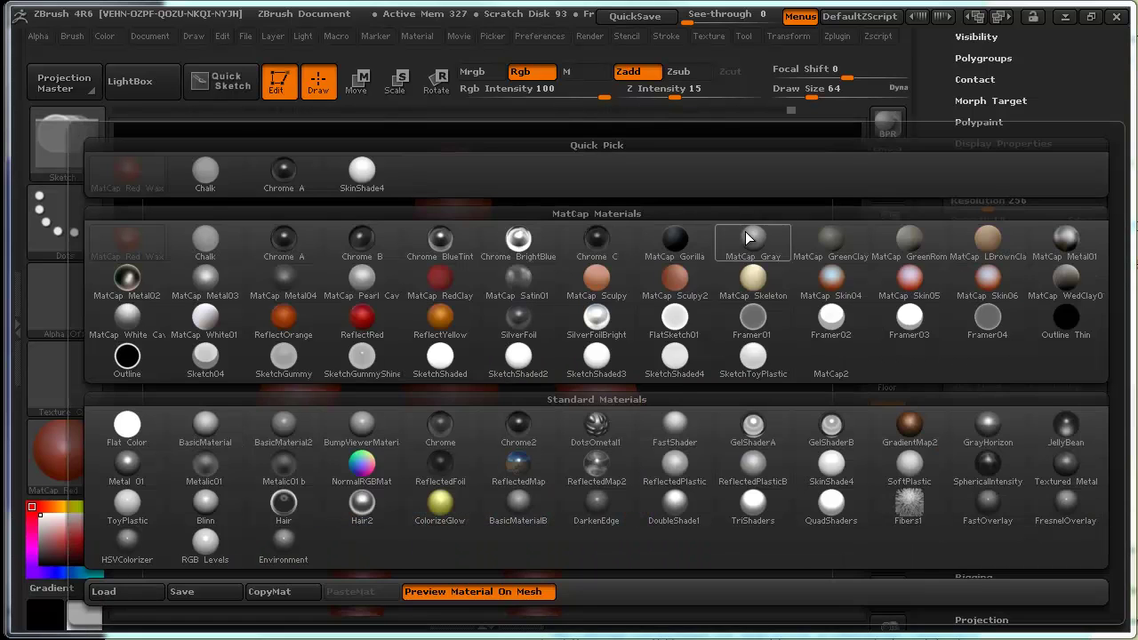
# Apply MatCap Gray and set brush size 45, framing the torso and legs.
pyautogui.click(754, 233)
pyautogui.moveTo(702, 278); pyautogui.dragTo(455, 383)
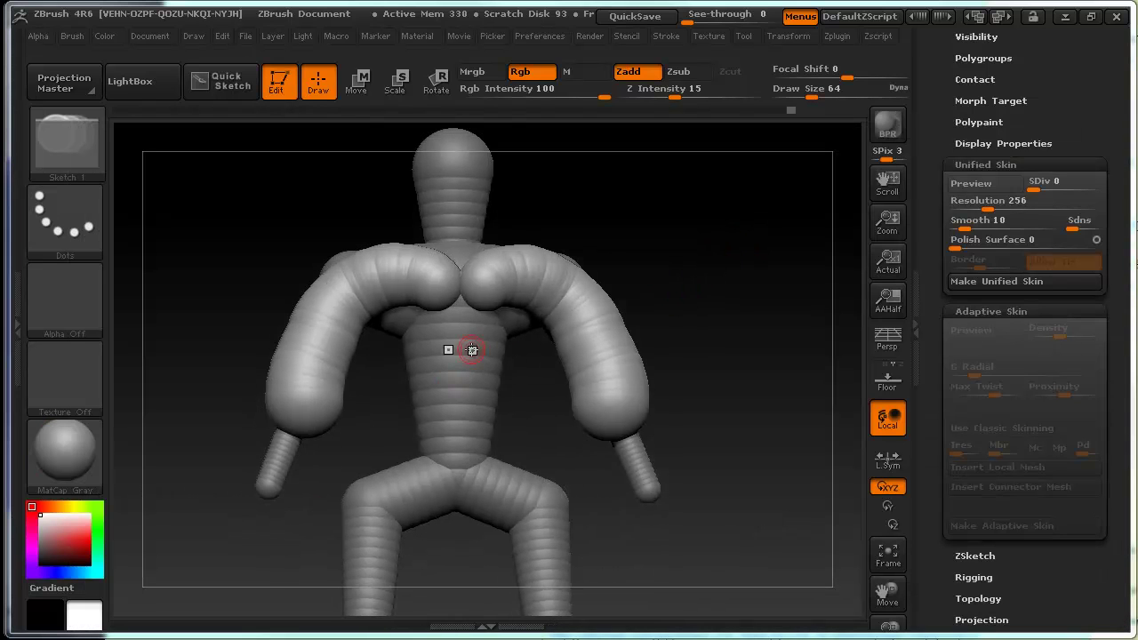
pyautogui.moveTo(692, 251)
pyautogui.mouseDown()
pyautogui.moveTo(700, 285)
pyautogui.moveTo(688, 275)
pyautogui.moveTo(545, 338)
pyautogui.mouseUp()
pyautogui.press('s')
pyautogui.click(477, 370)
pyautogui.moveTo(706, 285)
pyautogui.keyDown('alt'); pyautogui.mouseDown()
pyautogui.moveTo(571, 349)
pyautogui.moveTo(509, 537)
pyautogui.mouseUp(); pyautogui.keyUp('alt')
pyautogui.moveTo(696, 358)
pyautogui.keyDown('alt'); pyautogui.mouseDown()
pyautogui.moveTo(765, 269)
pyautogui.moveTo(753, 219)
pyautogui.moveTo(446, 450)
pyautogui.moveTo(534, 514)
pyautogui.mouseUp(); pyautogui.keyUp('alt')
# Sketch mirrored strokes along the hips and shrink the brush size to 68.
pyautogui.press('s')
pyautogui.moveTo(724, 305)
pyautogui.mouseDown()
pyautogui.moveTo(722, 381)
pyautogui.moveTo(735, 356)
pyautogui.moveTo(563, 432)
pyautogui.mouseUp()
pyautogui.press('s')
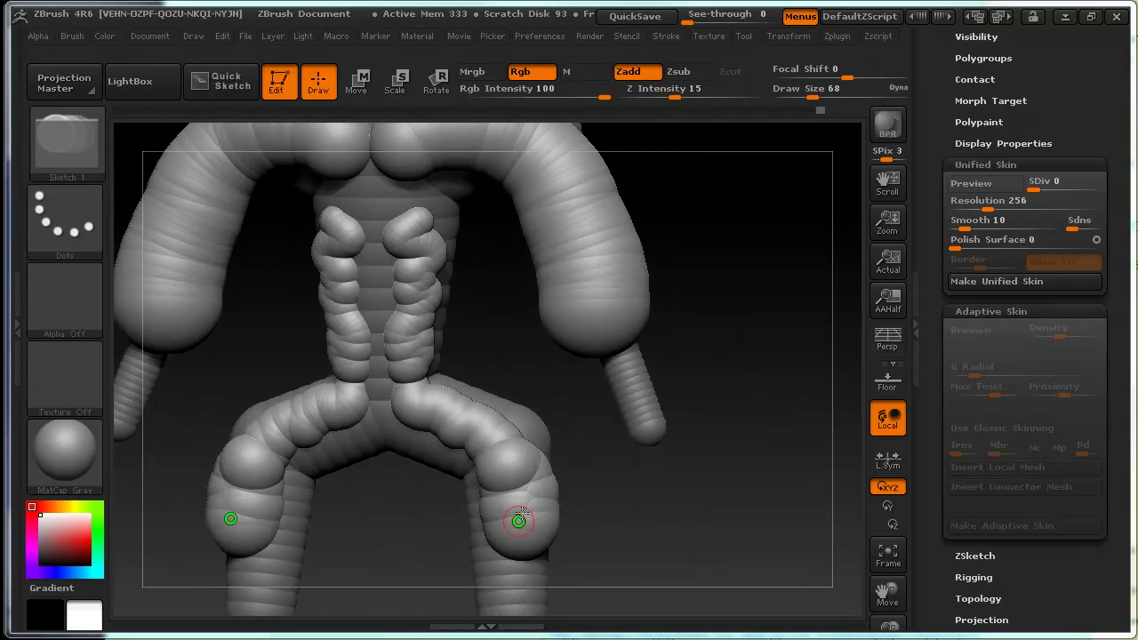
pyautogui.moveTo(723, 444); pyautogui.dragTo(702, 394)
pyautogui.moveTo(639, 437); pyautogui.dragTo(655, 457)
# At brush size 122, Shift-smooth the knee and hip bulges on both sides.
pyautogui.press('s')
pyautogui.moveTo(534, 463)
pyautogui.mouseDown()
pyautogui.moveTo(569, 462)
pyautogui.moveTo(500, 420)
pyautogui.mouseUp()
pyautogui.press('shift')
pyautogui.keyDown('shift'); pyautogui.moveTo(442, 380); pyautogui.dragTo(416, 235); pyautogui.keyUp('shift')
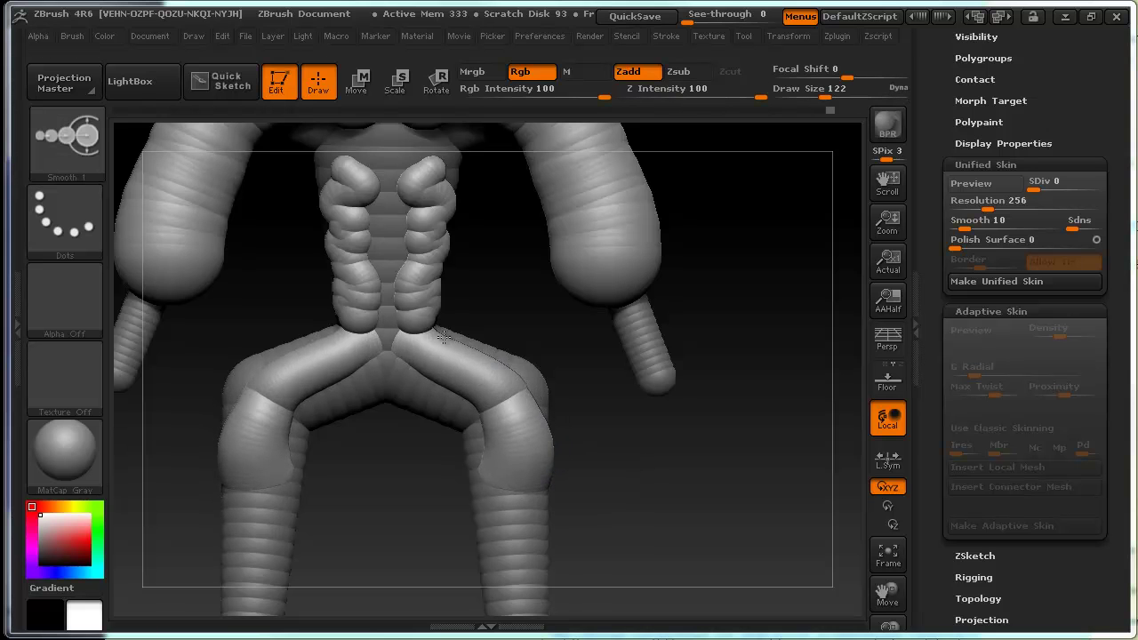
pyautogui.moveTo(742, 253); pyautogui.dragTo(736, 223)
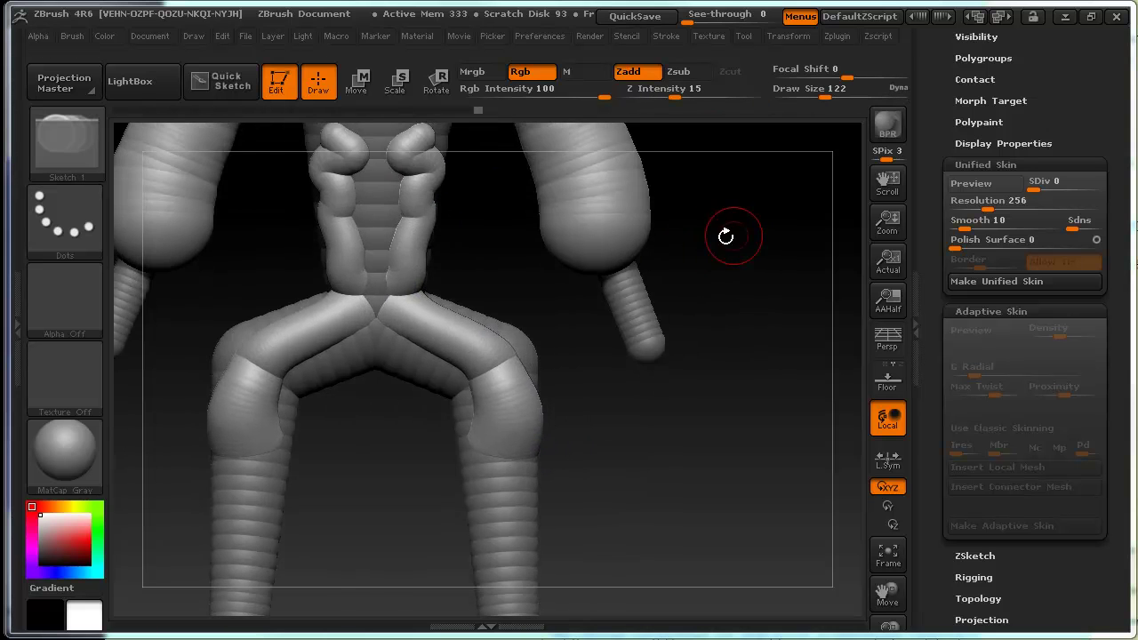
pyautogui.click(66, 143)
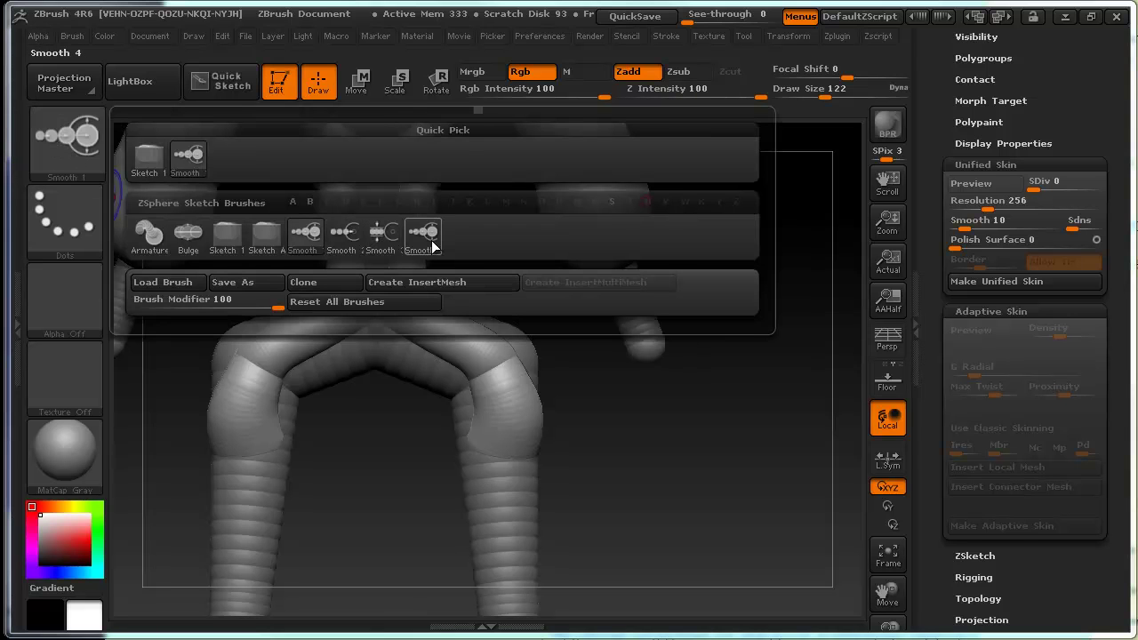
# Close the brush list and rotate toward a frontal view of the torso and arms for smoothing.
pyautogui.keyDown('shift'); pyautogui.click(341, 236); pyautogui.keyUp('shift')
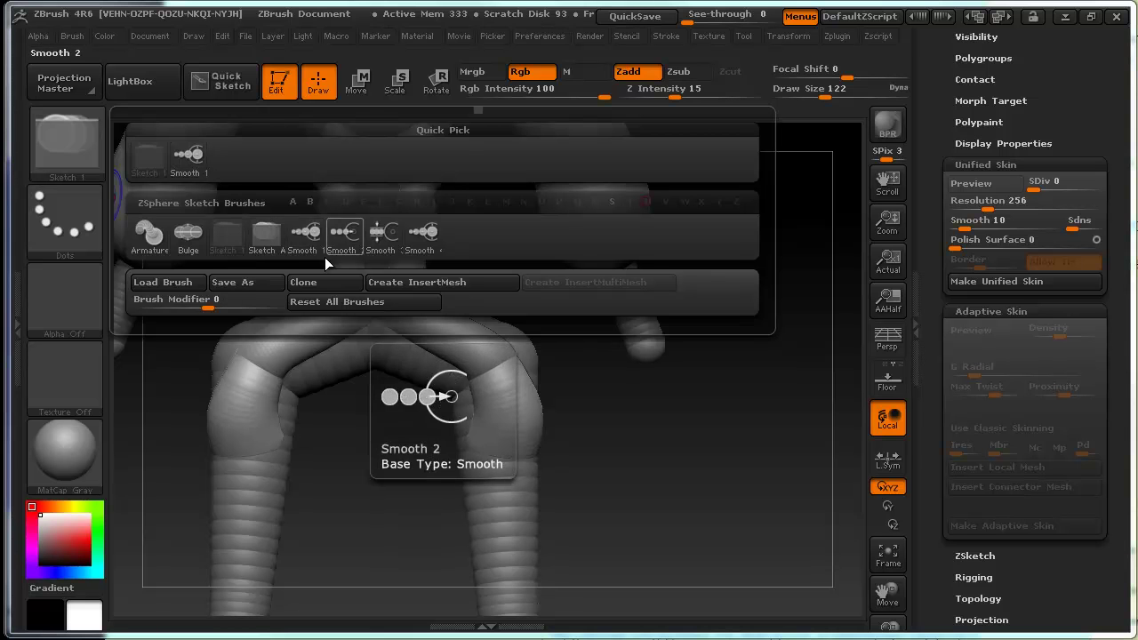
pyautogui.moveTo(748, 358)
pyautogui.mouseDown()
pyautogui.moveTo(737, 312)
pyautogui.moveTo(744, 338)
pyautogui.moveTo(610, 329)
pyautogui.moveTo(578, 227)
pyautogui.moveTo(484, 196)
pyautogui.moveTo(436, 213)
pyautogui.moveTo(498, 248)
pyautogui.moveTo(578, 267)
pyautogui.moveTo(552, 240)
pyautogui.moveTo(457, 208)
pyautogui.mouseUp()
pyautogui.press('shift')
pyautogui.moveTo(648, 224)
pyautogui.mouseDown()
pyautogui.moveTo(723, 224)
pyautogui.moveTo(685, 234)
pyautogui.mouseUp()
# Smooth and slim the upper arms at brush size 208, then return to sketching at size 78.
pyautogui.press('s')
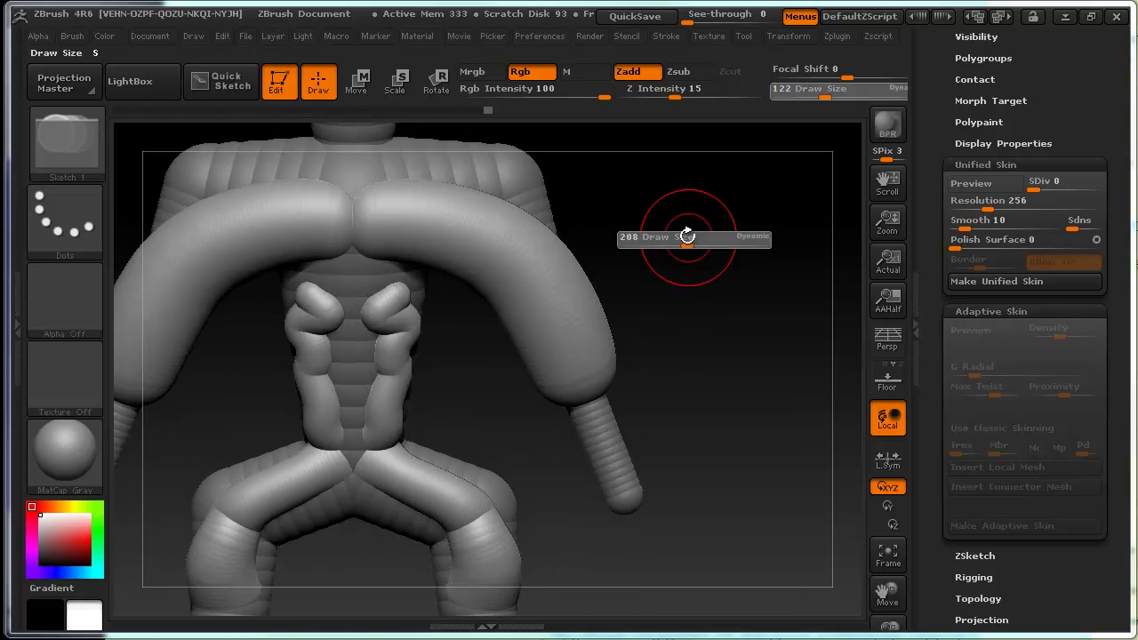
pyautogui.moveTo(463, 256)
pyautogui.keyDown('shift'); pyautogui.mouseDown()
pyautogui.moveTo(578, 302)
pyautogui.moveTo(617, 246)
pyautogui.moveTo(569, 374)
pyautogui.moveTo(542, 294)
pyautogui.mouseUp(); pyautogui.keyUp('shift')
pyautogui.press('b')
pyautogui.press('s')
pyautogui.press('1')
pyautogui.moveTo(681, 340); pyautogui.dragTo(604, 325)
pyautogui.press('s')
# Sketch a new stroke chain over the shoulders and arms, smoothing it into one arc.
pyautogui.moveTo(414, 272); pyautogui.dragTo(578, 409)
pyautogui.moveTo(564, 353)
pyautogui.keyDown('shift'); pyautogui.mouseDown()
pyautogui.moveTo(453, 282)
pyautogui.moveTo(406, 282)
pyautogui.mouseUp(); pyautogui.keyUp('shift')
pyautogui.hotkey('ctrl', 'z')
pyautogui.hotkey('ctrl', 'z')
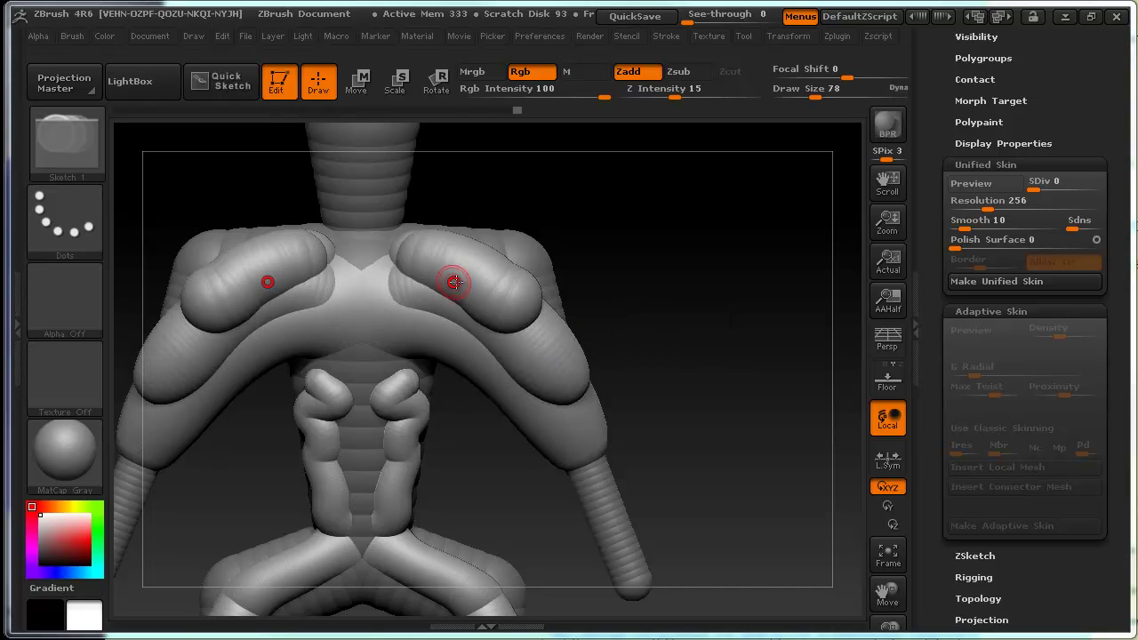
pyautogui.hotkey('ctrl', 'shift', 'z')
pyautogui.hotkey('ctrl', 'shift', 'z')
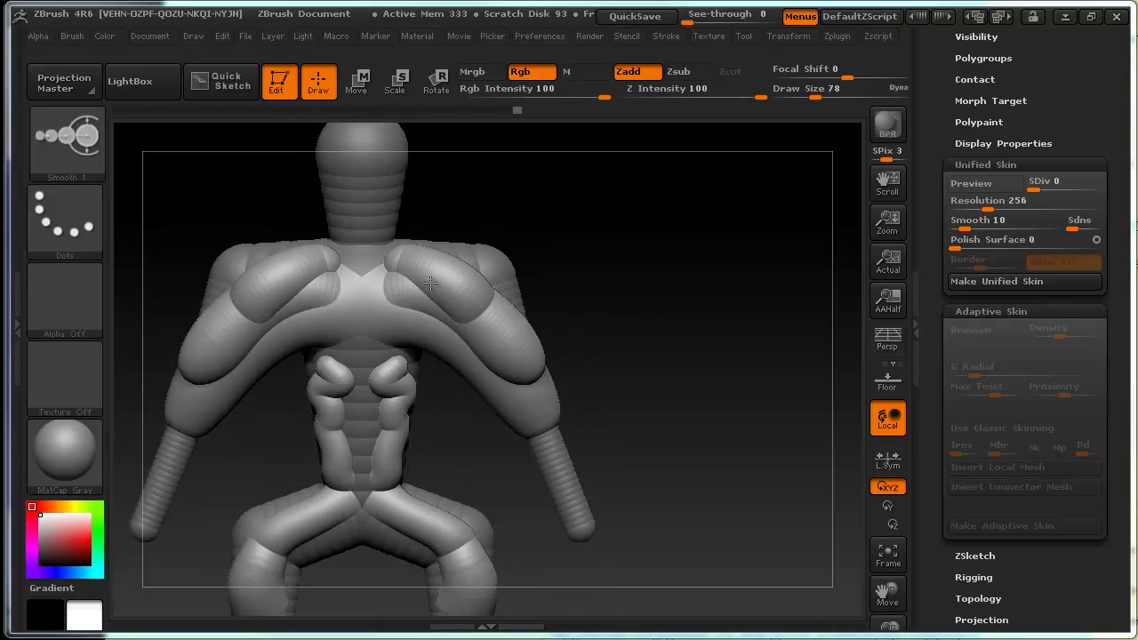
pyautogui.keyDown('shift'); pyautogui.moveTo(457, 300); pyautogui.dragTo(407, 300); pyautogui.keyUp('shift')
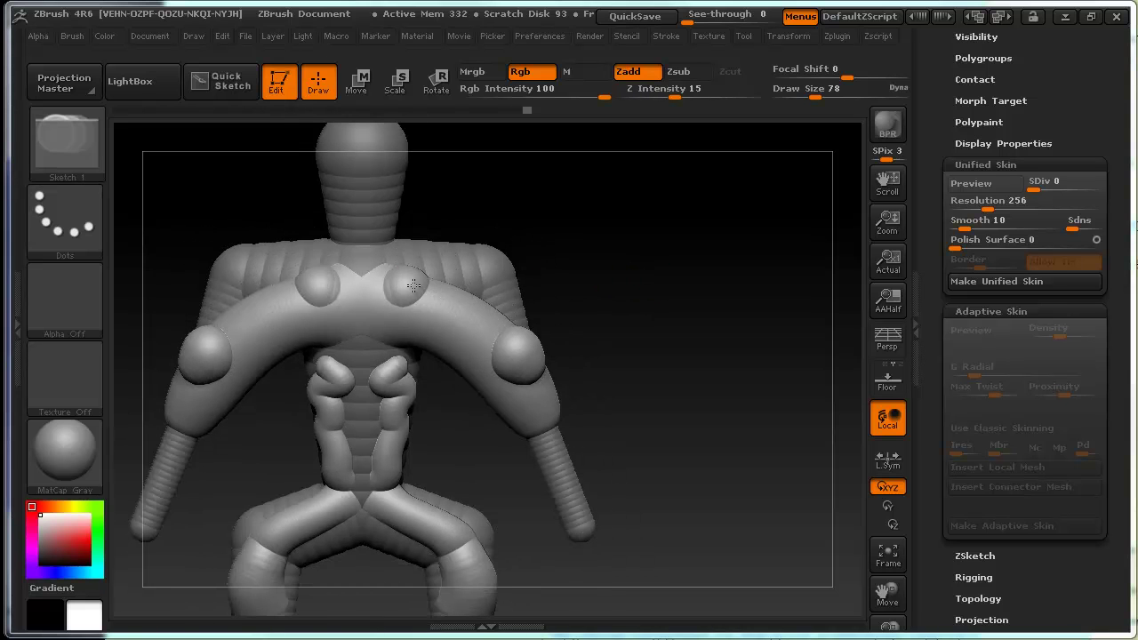
pyautogui.moveTo(518, 355)
pyautogui.keyDown('shift'); pyautogui.mouseDown()
pyautogui.moveTo(373, 293)
pyautogui.moveTo(484, 267)
pyautogui.moveTo(383, 330)
pyautogui.mouseUp(); pyautogui.keyUp('shift')
# Sketch a mirrored stroke under the pectorals at brush size 56.
pyautogui.press('s')
pyautogui.press('[')
pyautogui.moveTo(470, 305); pyautogui.dragTo(379, 367)
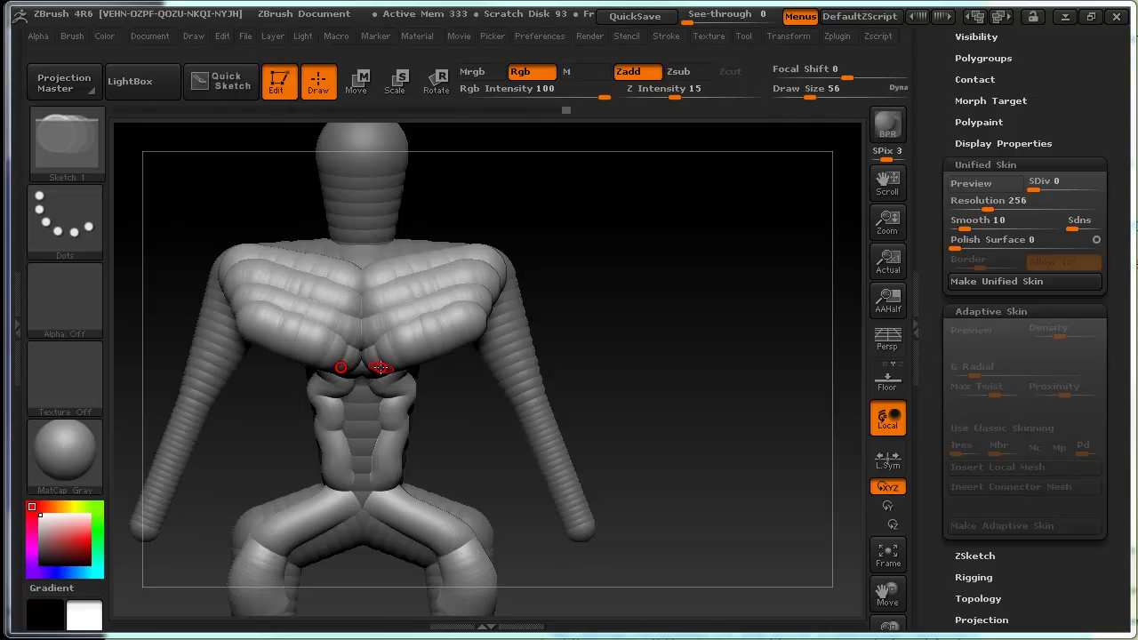
pyautogui.press('shift')
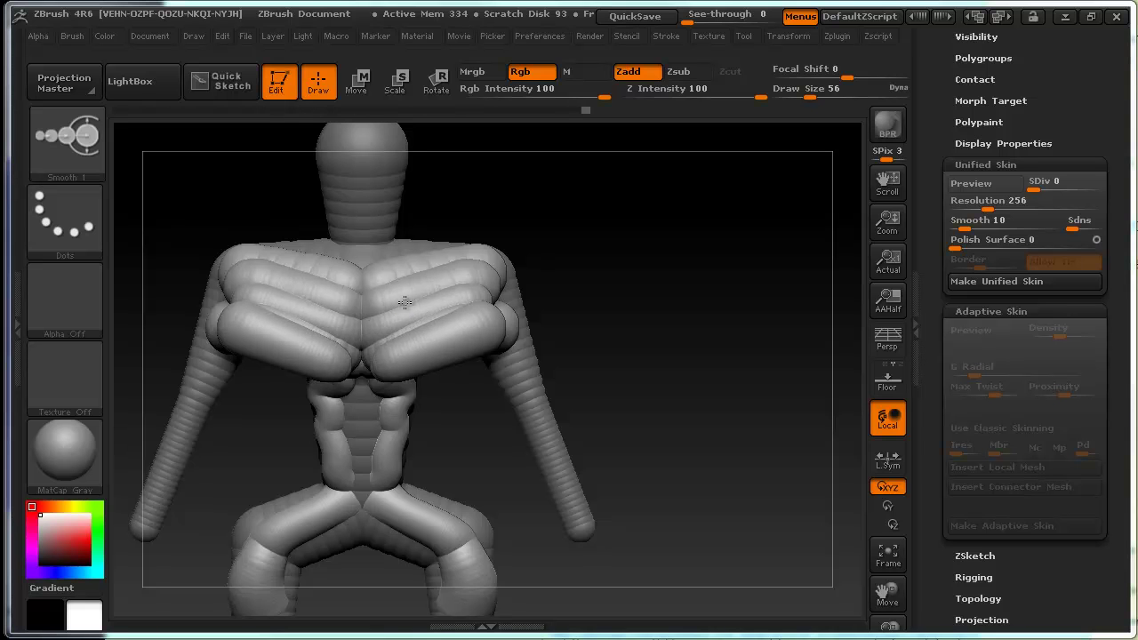
# Inspect the Unified Skin preview from a three-quarter view, then turn the preview off.
pyautogui.moveTo(634, 274)
pyautogui.mouseDown()
pyautogui.moveTo(617, 264)
pyautogui.moveTo(651, 284)
pyautogui.moveTo(643, 300)
pyautogui.moveTo(673, 343)
pyautogui.moveTo(624, 376)
pyautogui.moveTo(625, 337)
pyautogui.moveTo(663, 320)
pyautogui.moveTo(681, 333)
pyautogui.moveTo(607, 342)
pyautogui.moveTo(414, 313)
pyautogui.moveTo(678, 343)
pyautogui.moveTo(692, 354)
pyautogui.moveTo(673, 356)
pyautogui.moveTo(699, 356)
pyautogui.moveTo(699, 376)
pyautogui.mouseUp()
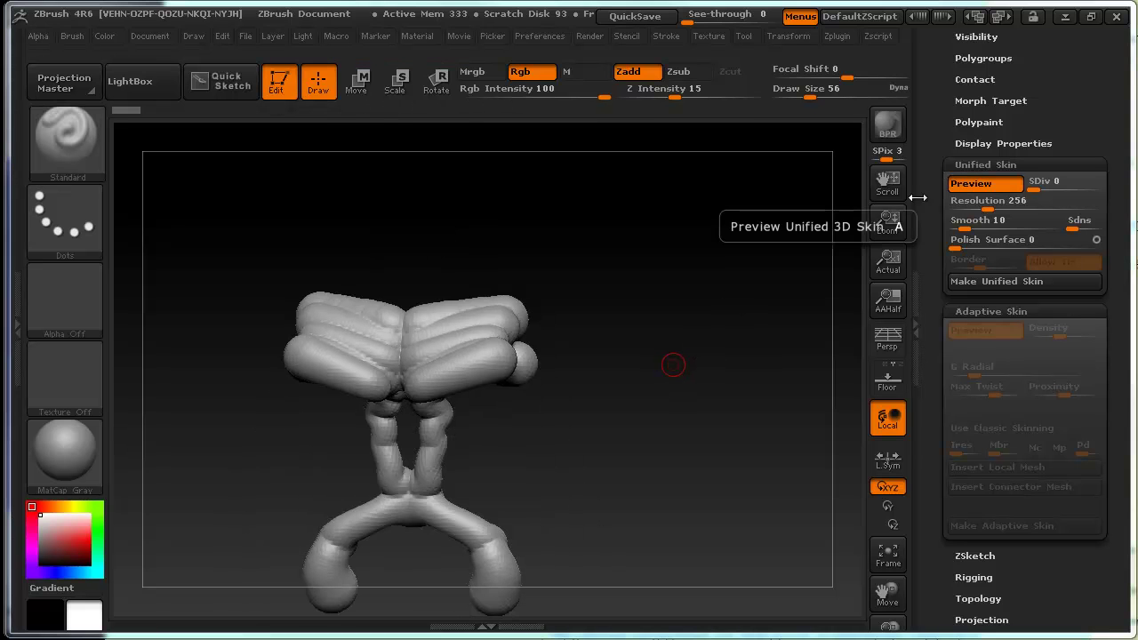
pyautogui.moveTo(605, 341); pyautogui.dragTo(696, 312)
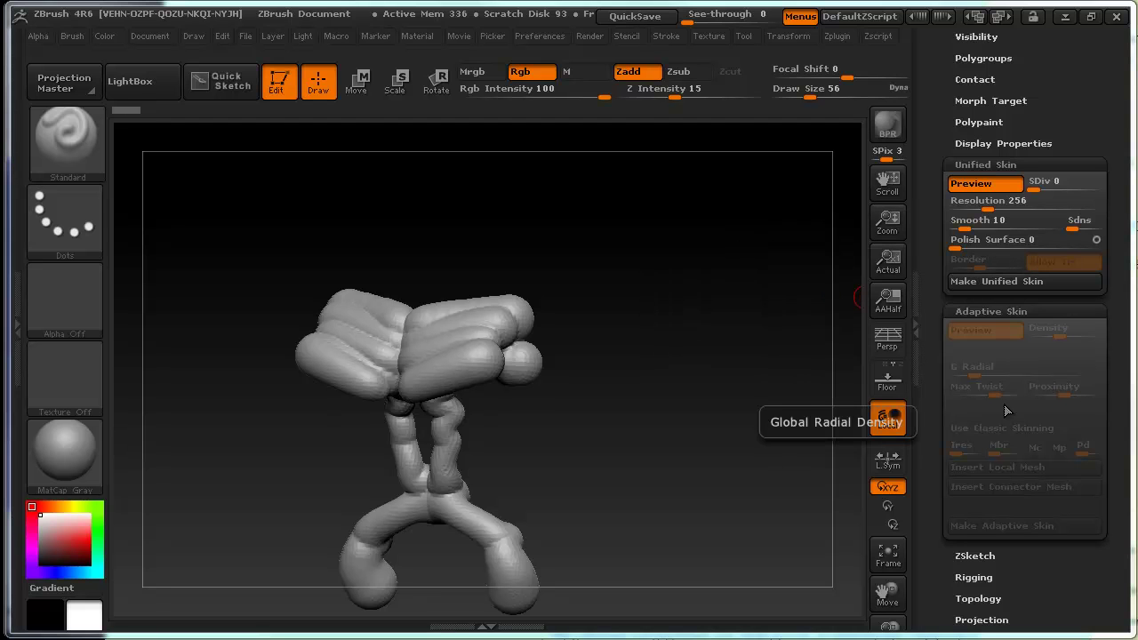
pyautogui.moveTo(1129, 331); pyautogui.dragTo(1045, 388)
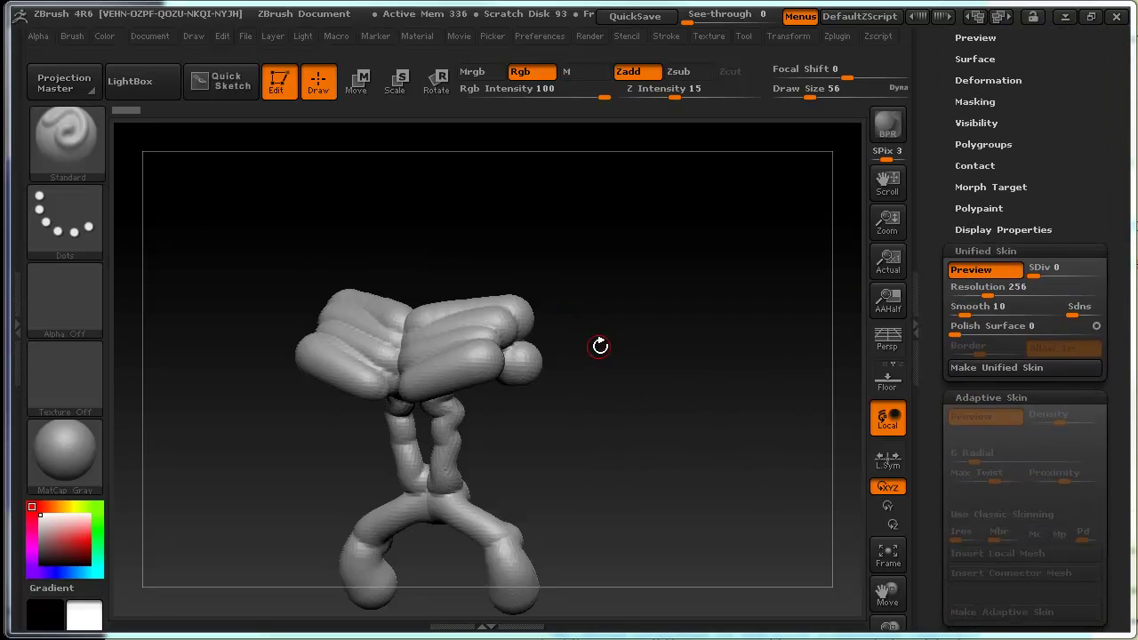
pyautogui.press('a')
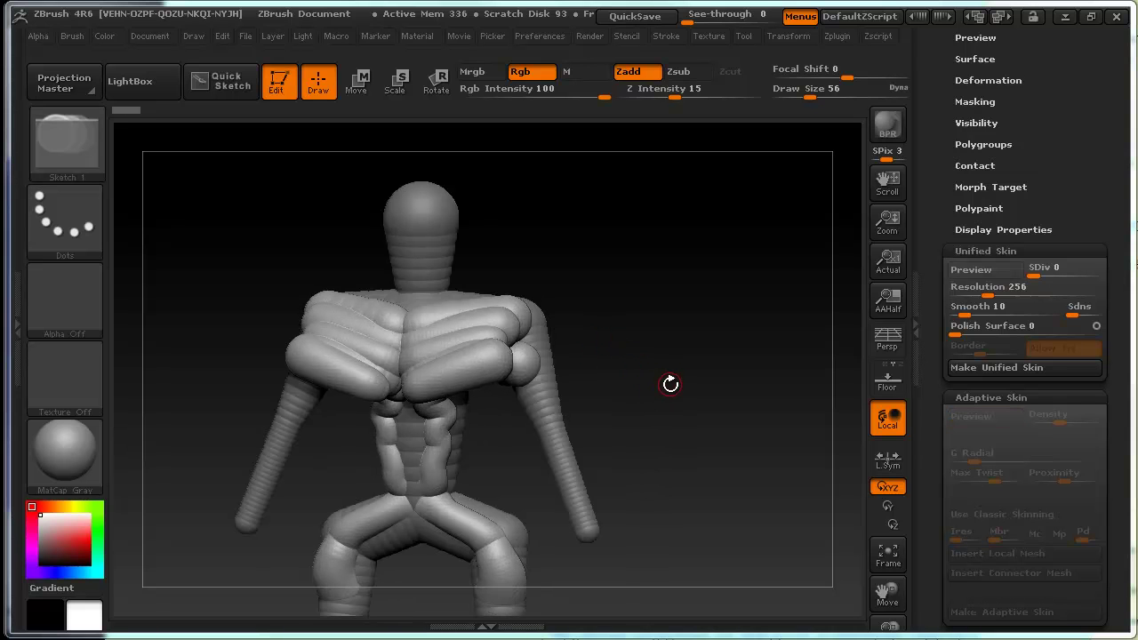
pyautogui.moveTo(661, 390); pyautogui.dragTo(661, 350)
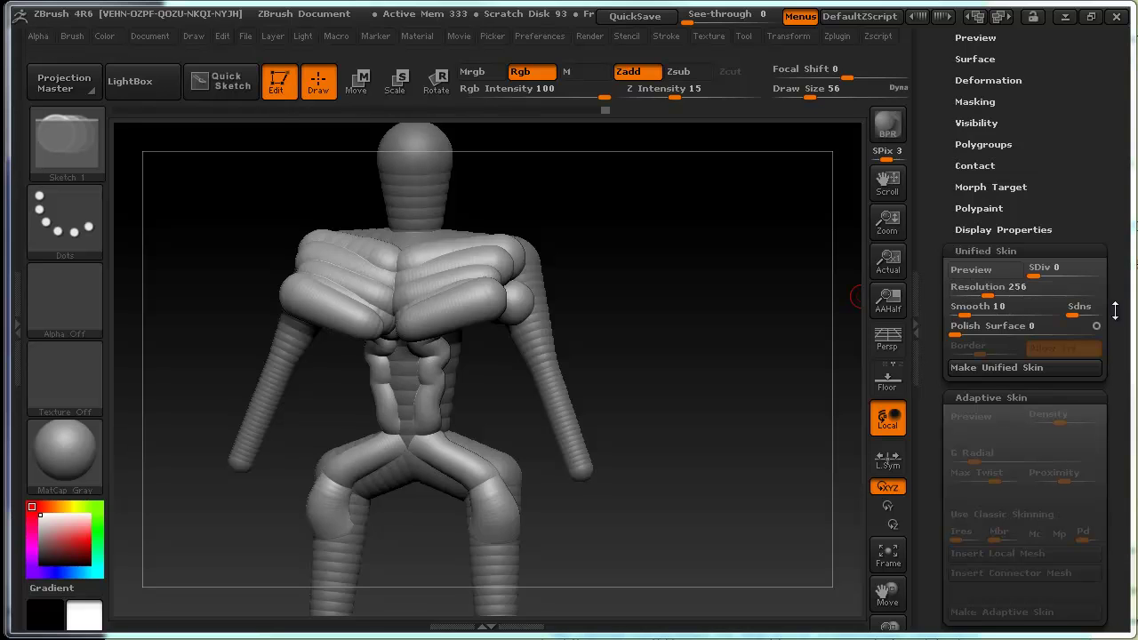
pyautogui.moveTo(1115, 310); pyautogui.dragTo(1115, 275)
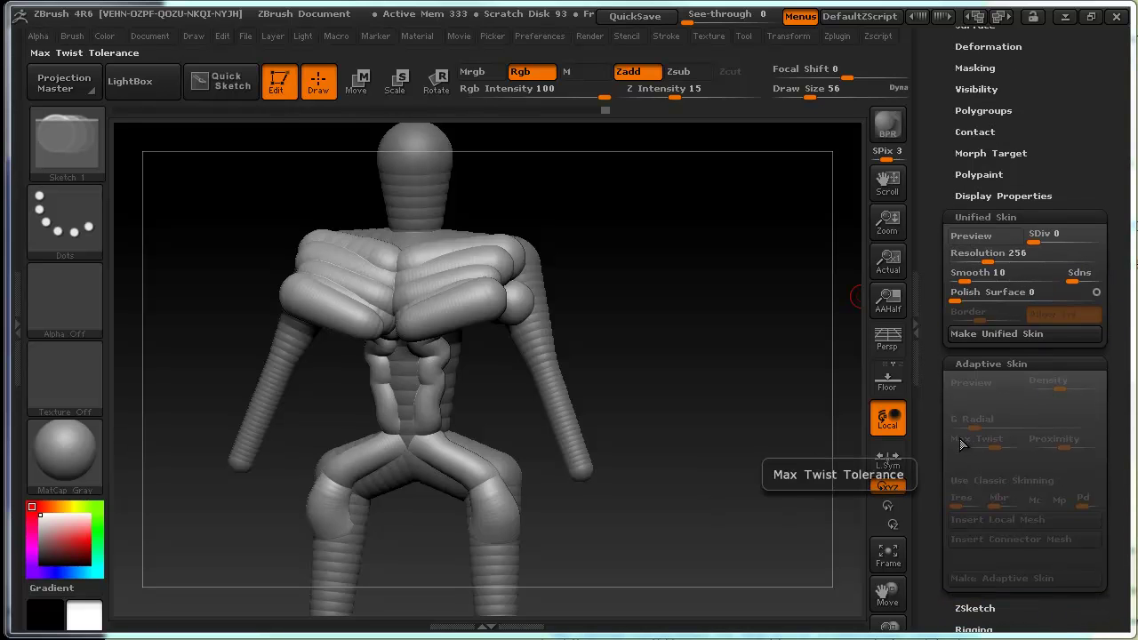
# Toggle the adaptive and unified skin previews on and off to compare mannequin and sketch strokes.
pyautogui.press('a')
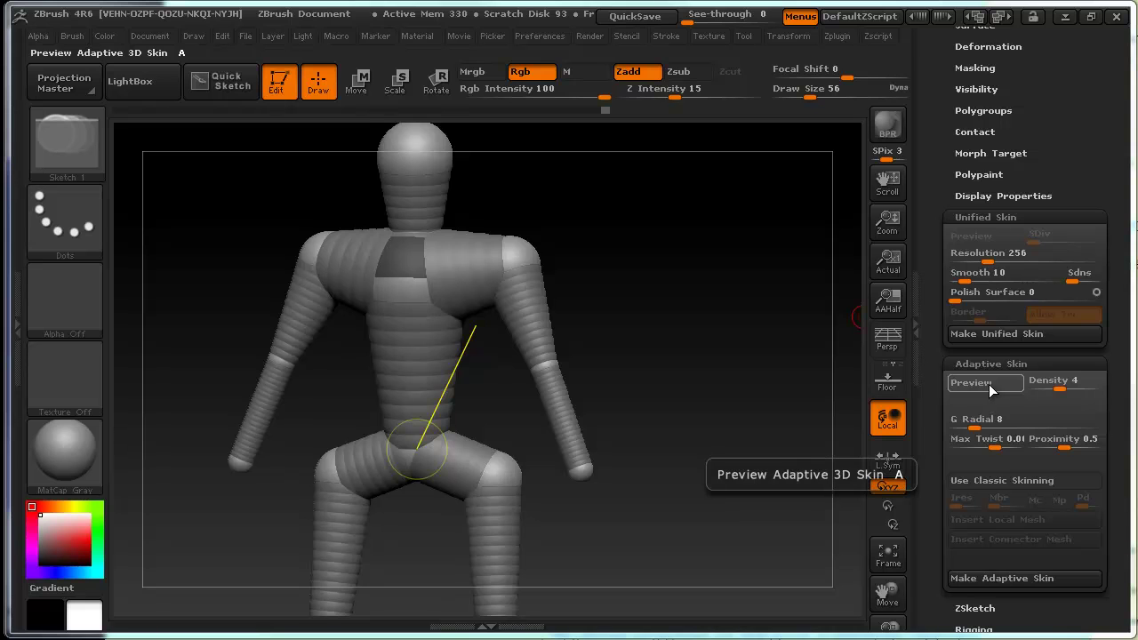
pyautogui.scroll(-1, 1022, 400)
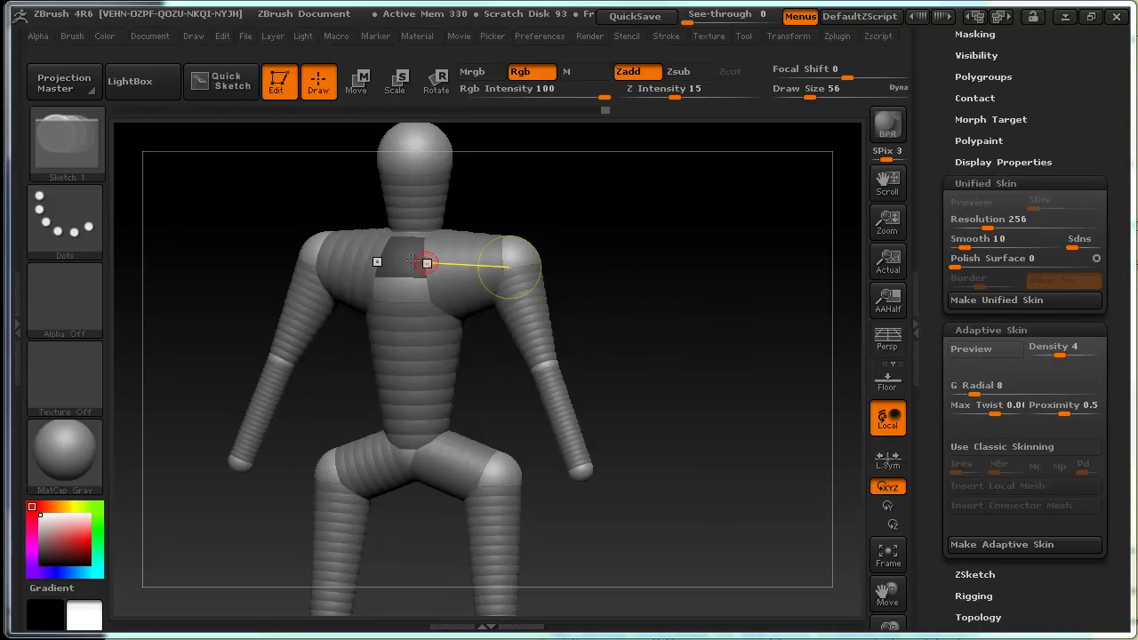
pyautogui.moveTo(711, 285)
pyautogui.mouseDown()
pyautogui.moveTo(711, 294)
pyautogui.moveTo(880, 333)
pyautogui.moveTo(783, 368)
pyautogui.mouseUp()
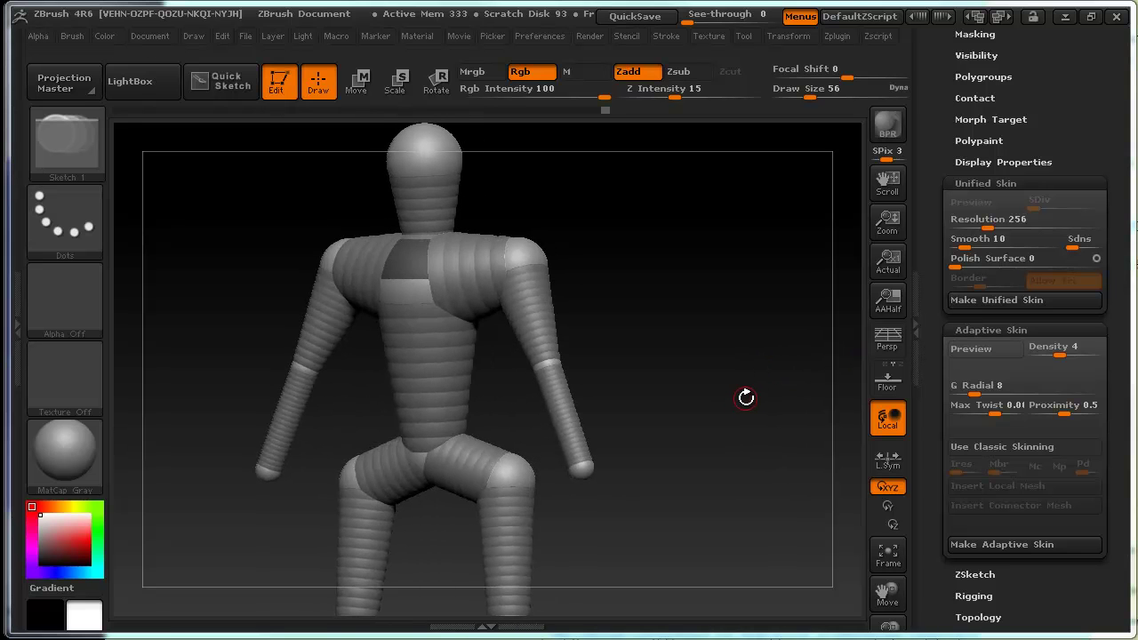
pyautogui.press('a')
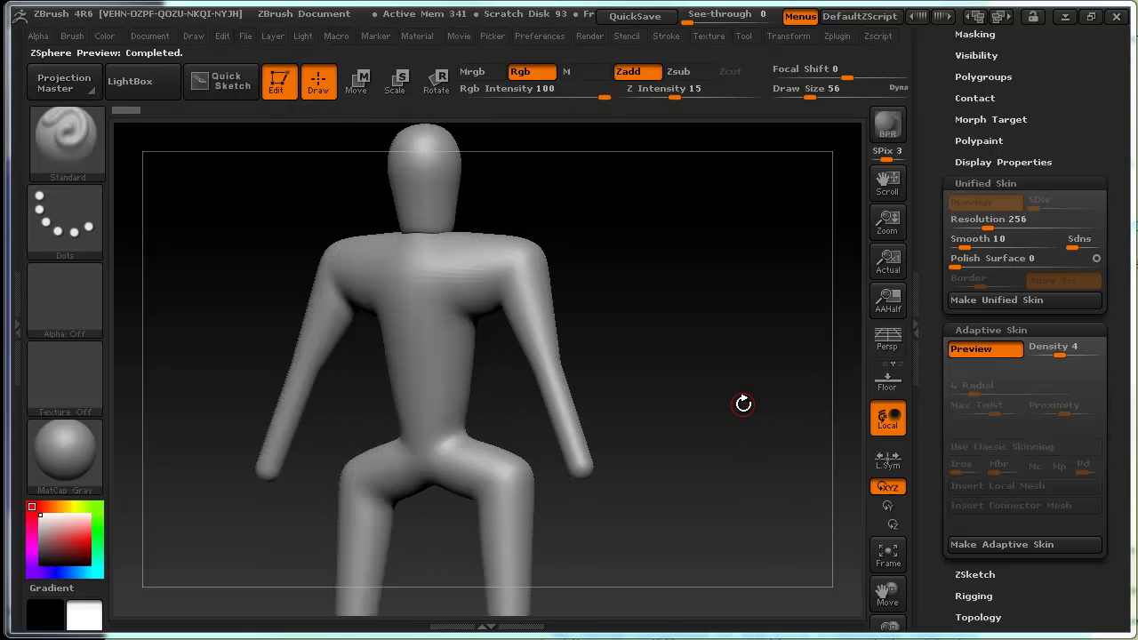
pyautogui.press('a')
pyautogui.hotkey('shift', 'a')
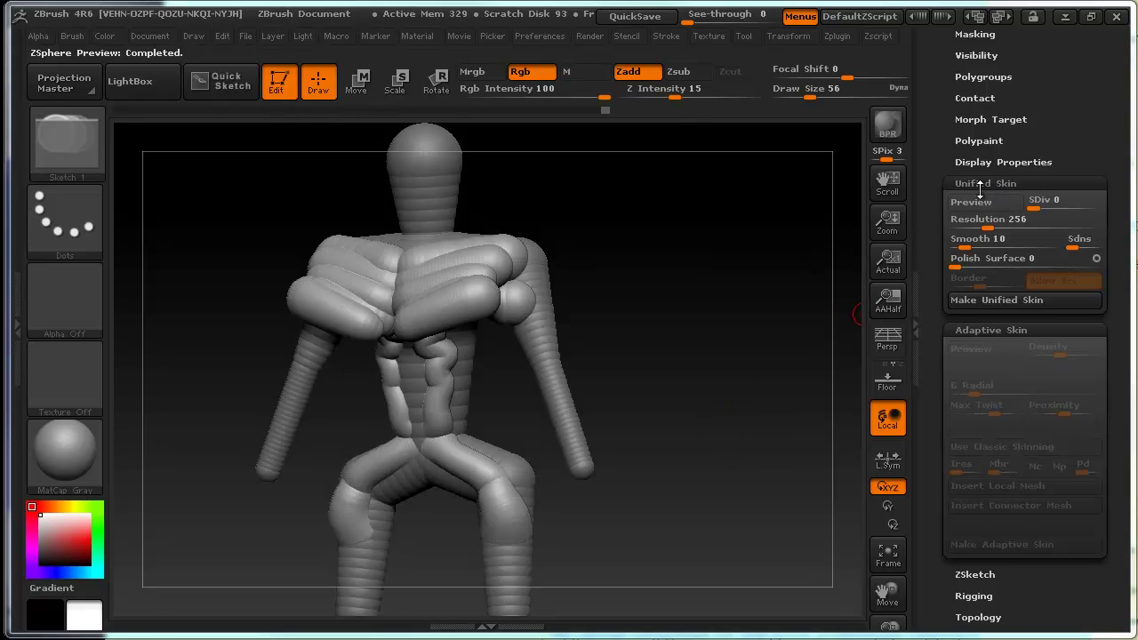
pyautogui.moveTo(757, 343); pyautogui.dragTo(730, 331)
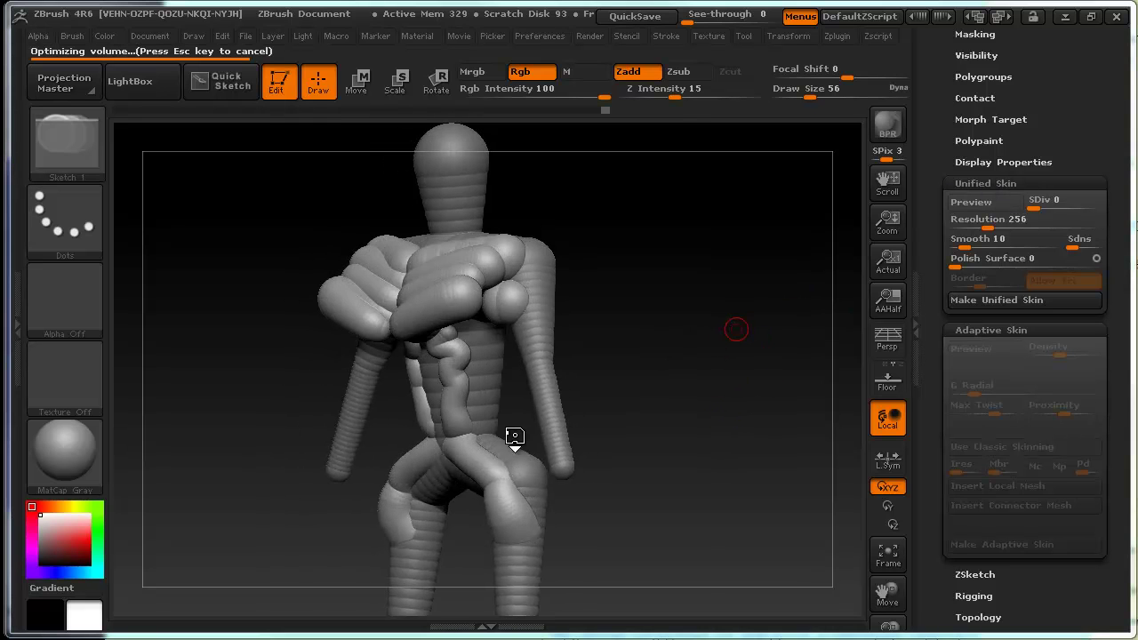
pyautogui.press('a')
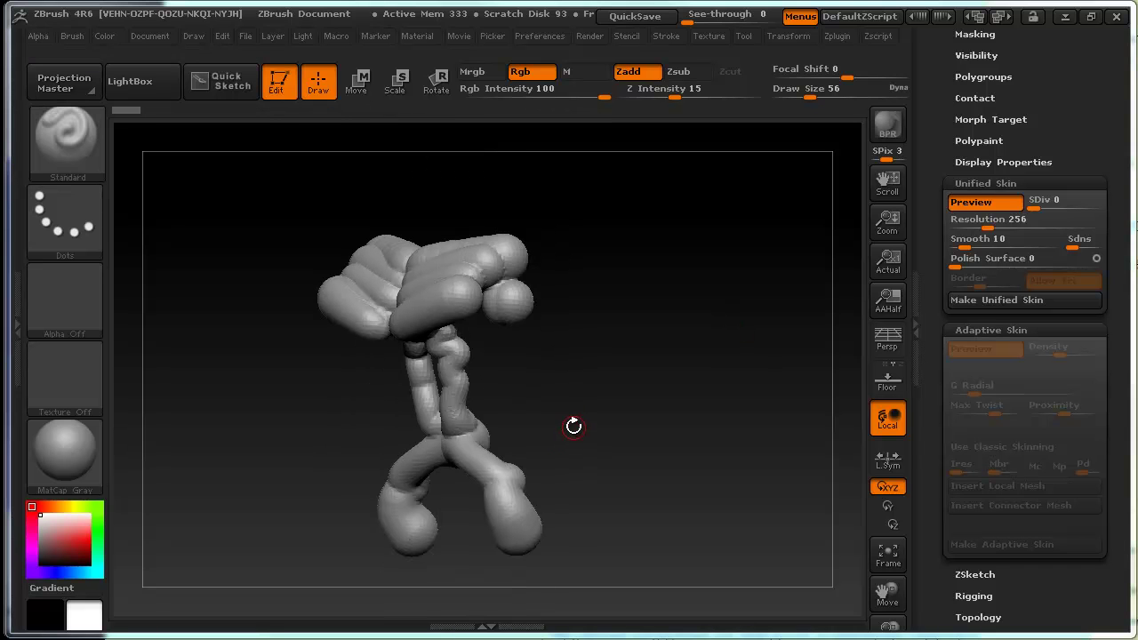
pyautogui.press('a')
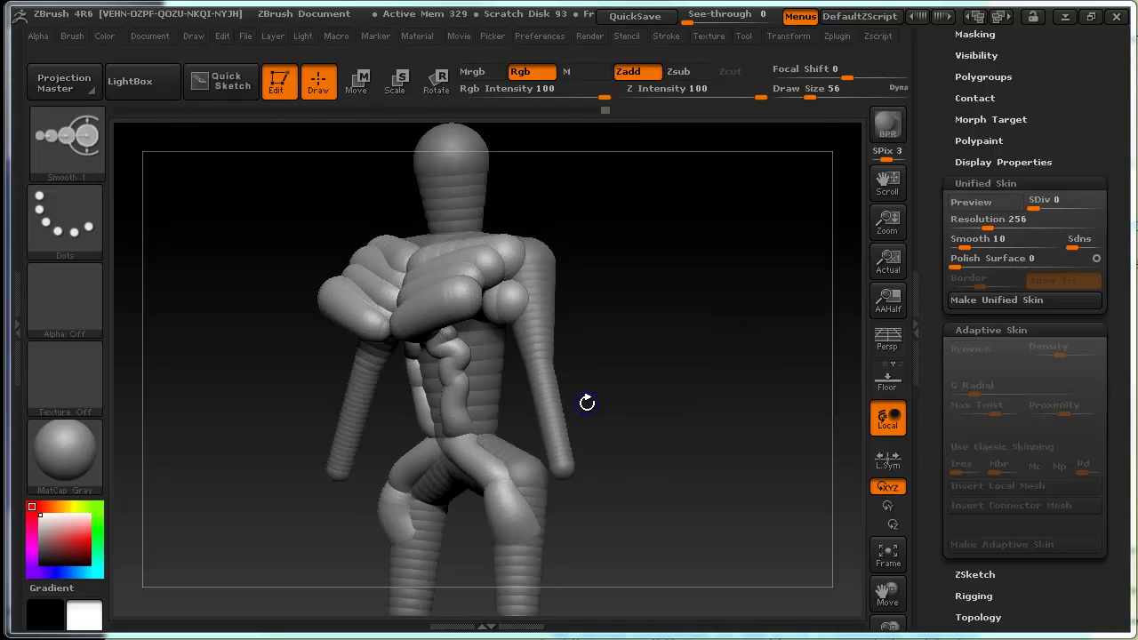
# Hide the sketch strokes, lower Adaptive Skin Density to 2 and preview the skin.
pyautogui.hotkey('shift', 'a')
pyautogui.moveTo(685, 439); pyautogui.dragTo(776, 395)
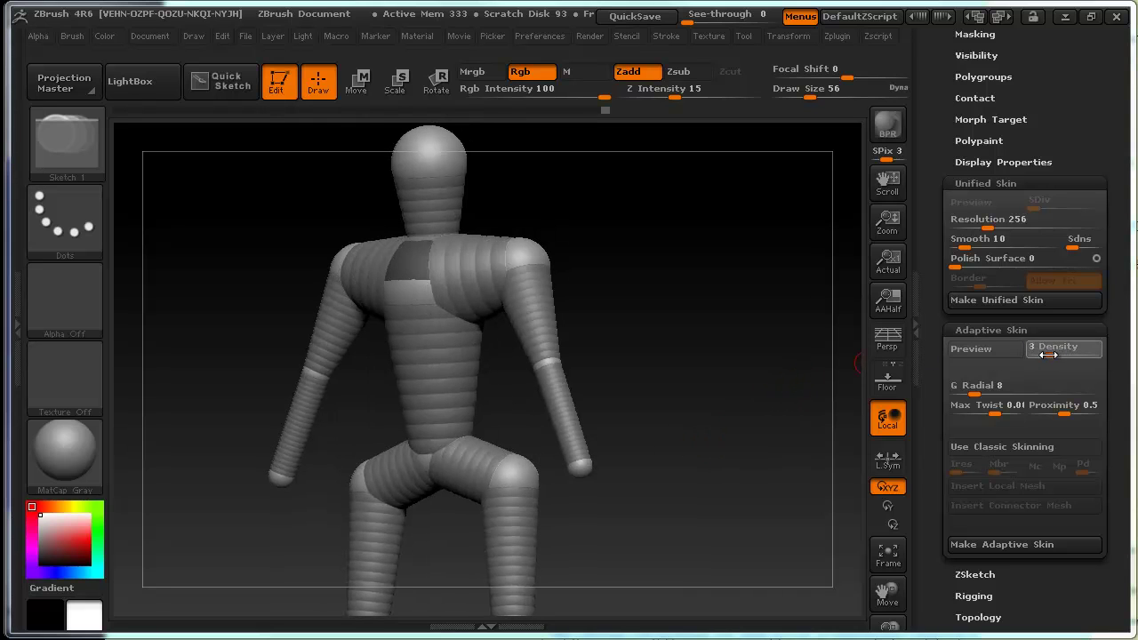
pyautogui.moveTo(1048, 355); pyautogui.dragTo(1038, 354)
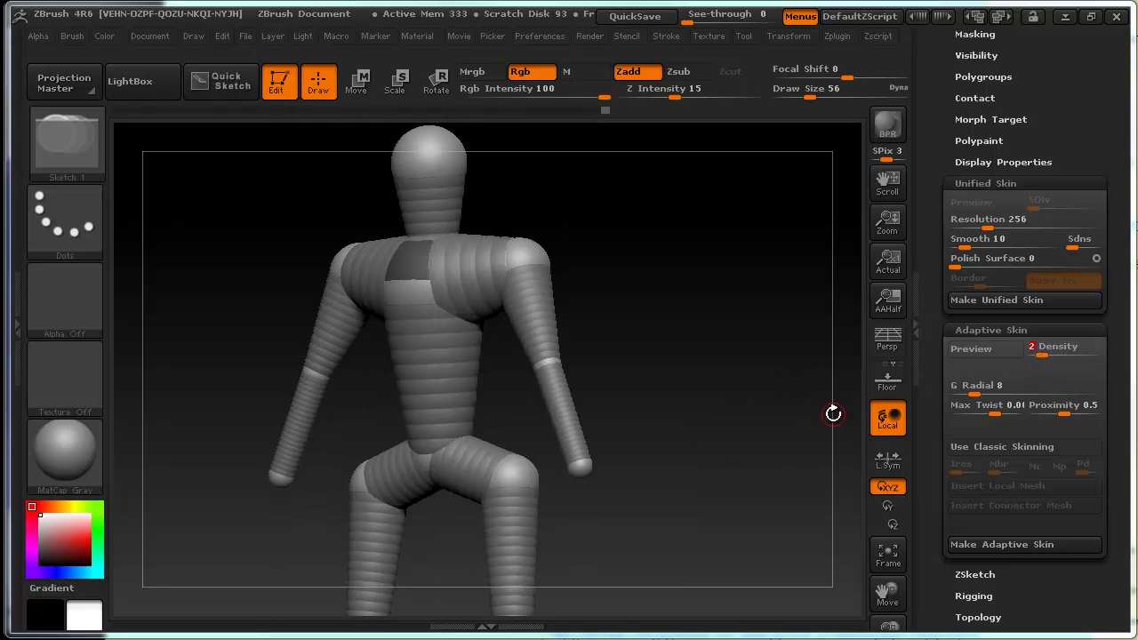
pyautogui.press('a')
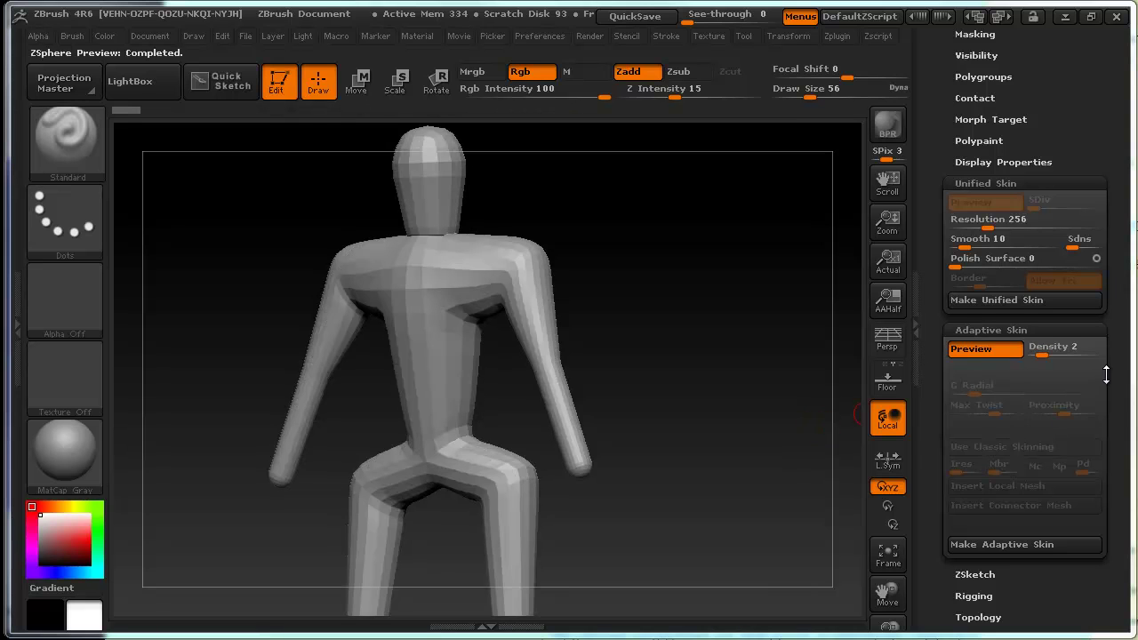
pyautogui.scroll(-2, 1127, 375)
# Make the Adaptive Skin mesh and inspect the new Skin_ZSphere_1 tool from the front.
pyautogui.click(1030, 489)
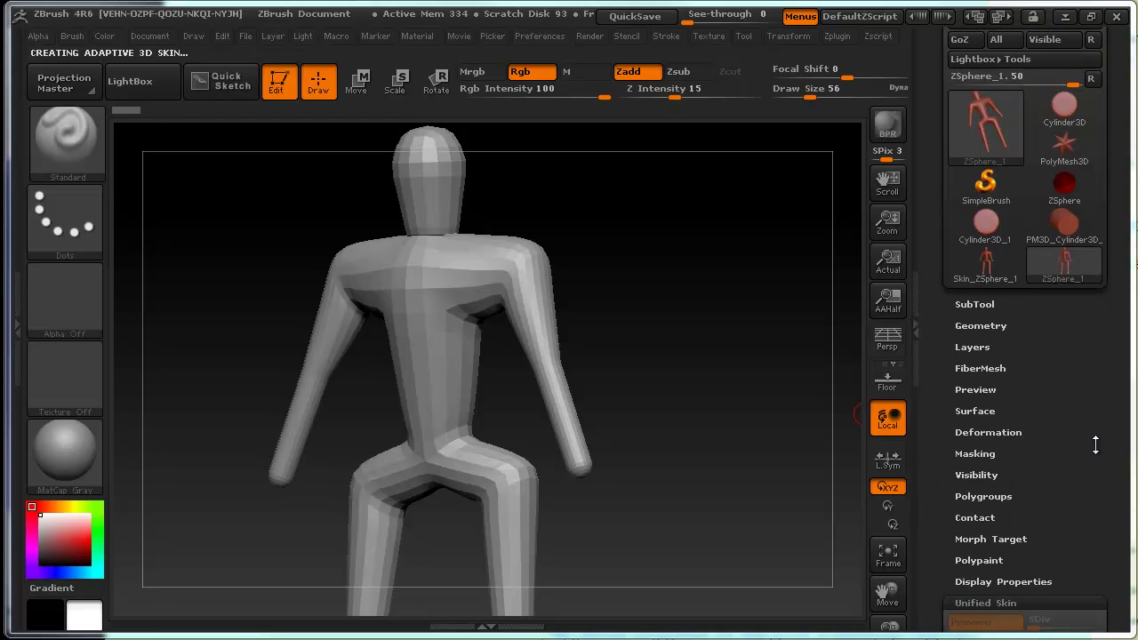
pyautogui.moveTo(985, 265)
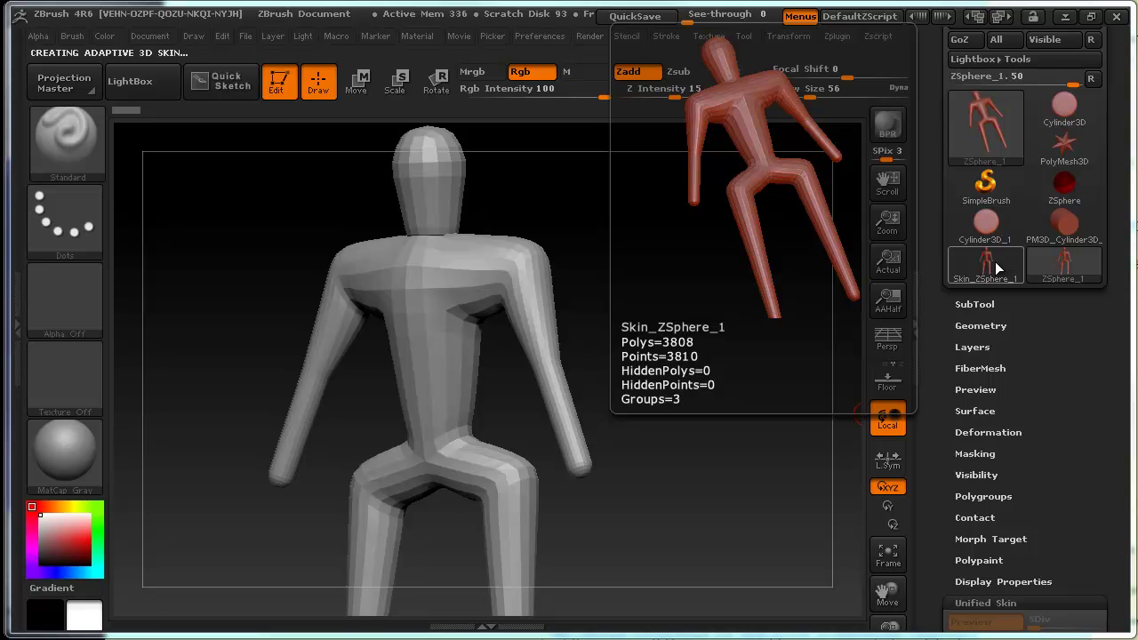
pyautogui.click(989, 271)
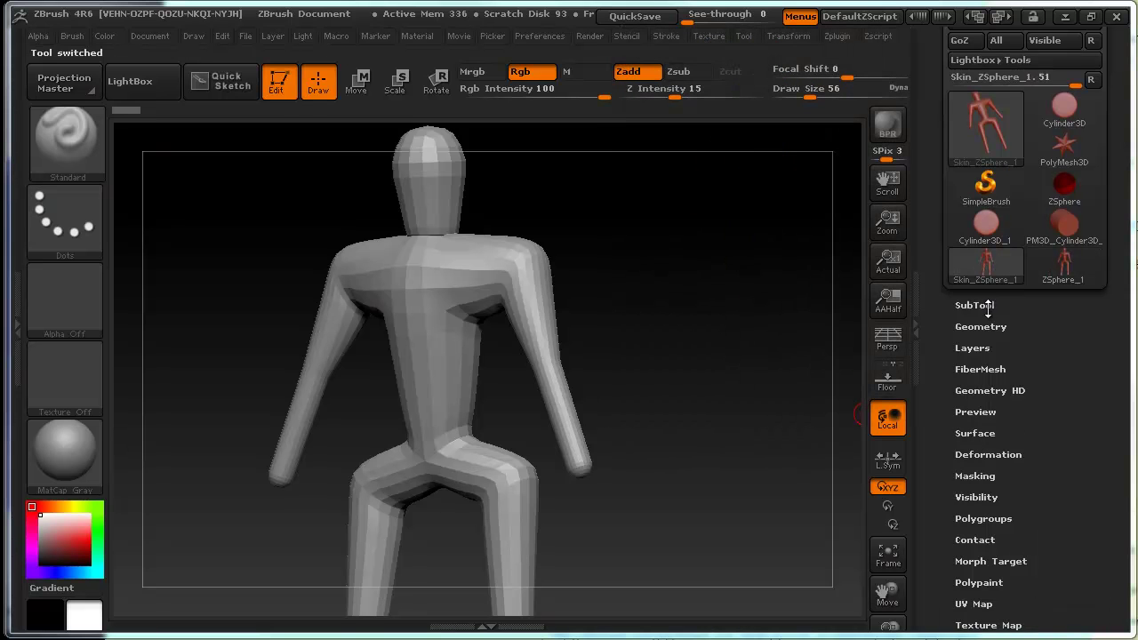
pyautogui.click(1031, 304)
pyautogui.moveTo(1111, 329); pyautogui.dragTo(1110, 324)
pyautogui.moveTo(738, 372)
pyautogui.mouseDown()
pyautogui.moveTo(766, 382)
pyautogui.moveTo(691, 393)
pyautogui.moveTo(749, 376)
pyautogui.moveTo(737, 371)
pyautogui.moveTo(1095, 300)
pyautogui.moveTo(889, 369)
pyautogui.mouseUp()
pyautogui.press('s')
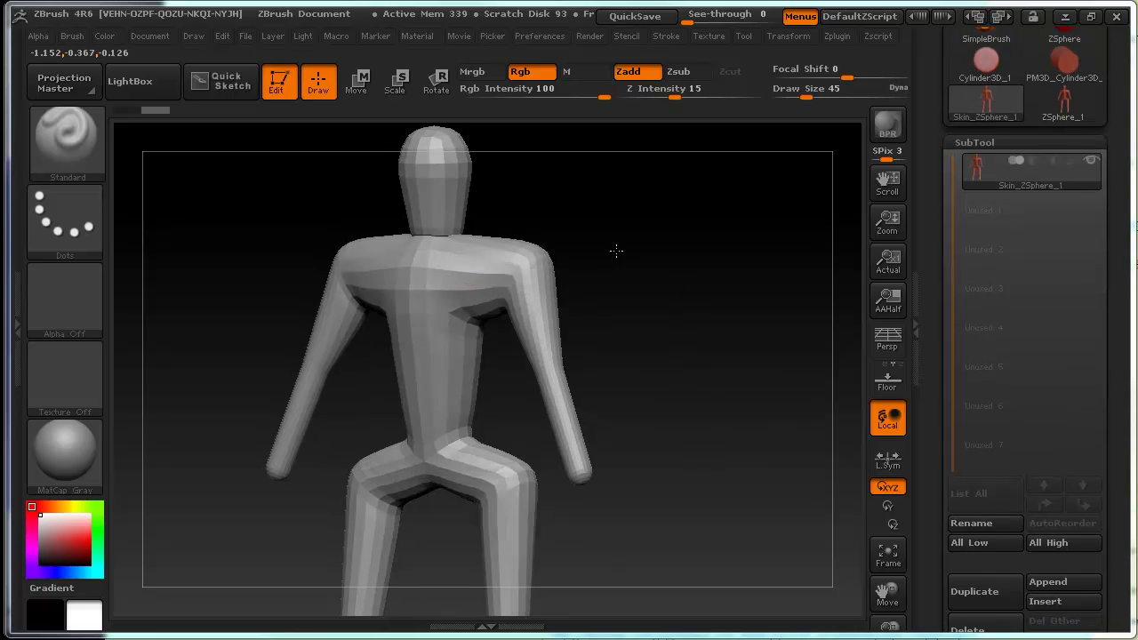
pyautogui.keyDown('shift'); pyautogui.moveTo(614, 249); pyautogui.dragTo(470, 272); pyautogui.keyUp('shift')
pyautogui.press('s')
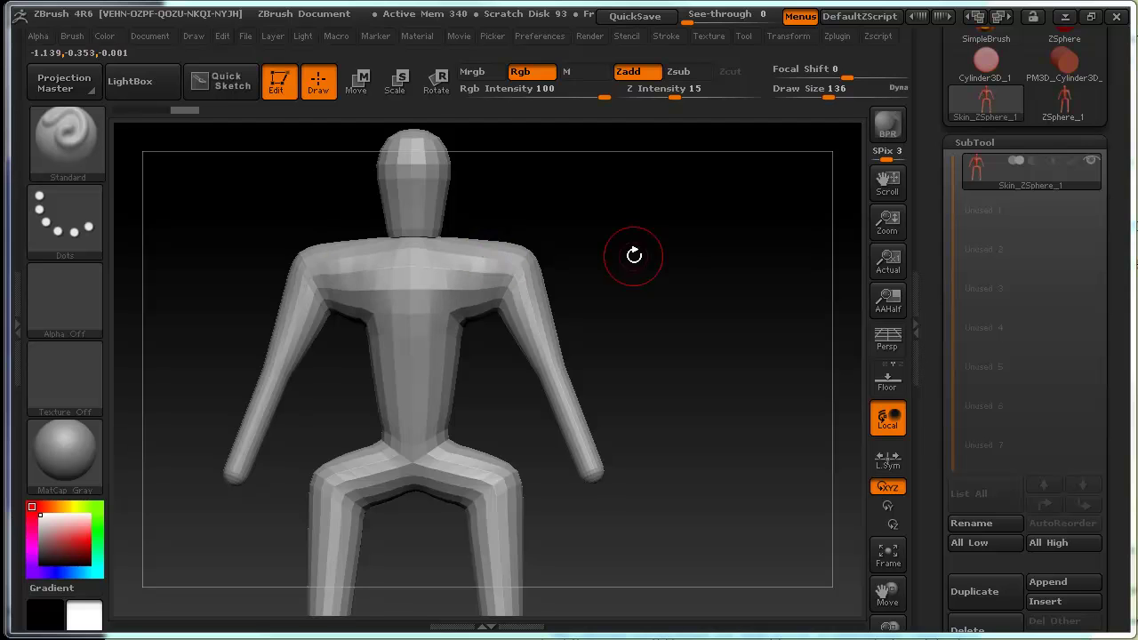
pyautogui.moveTo(632, 254); pyautogui.dragTo(676, 242)
# Reselect ZSphere_1 and expand its Adaptive Skin and Unified Skin settings.
pyautogui.click(1069, 165)
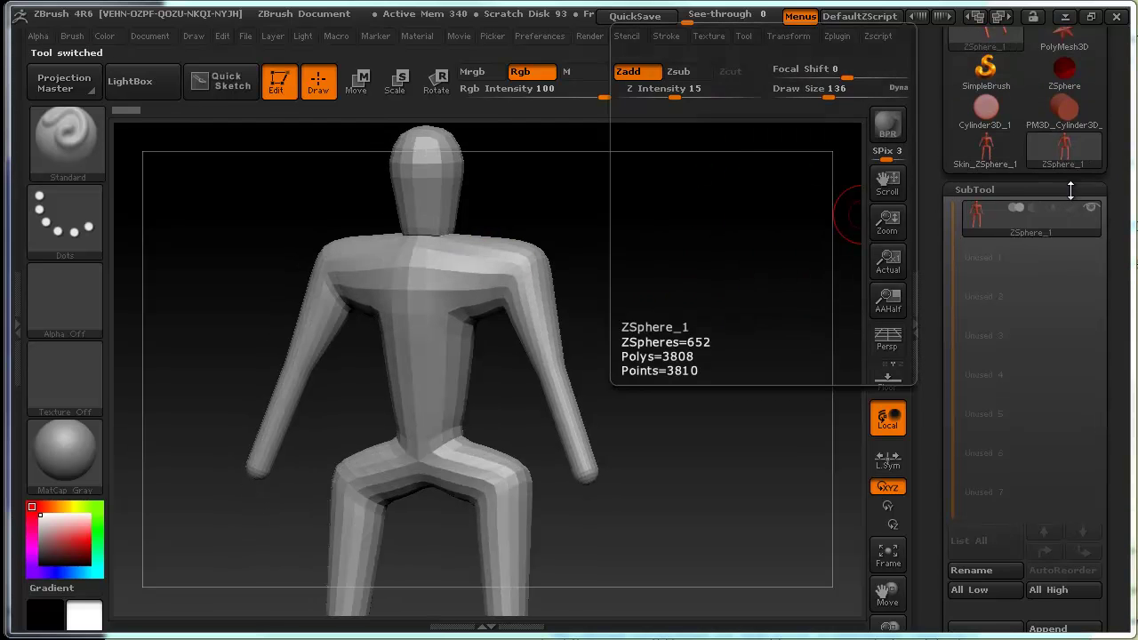
pyautogui.moveTo(1121, 211); pyautogui.dragTo(1125, 118)
pyautogui.moveTo(1120, 232); pyautogui.dragTo(1121, 112)
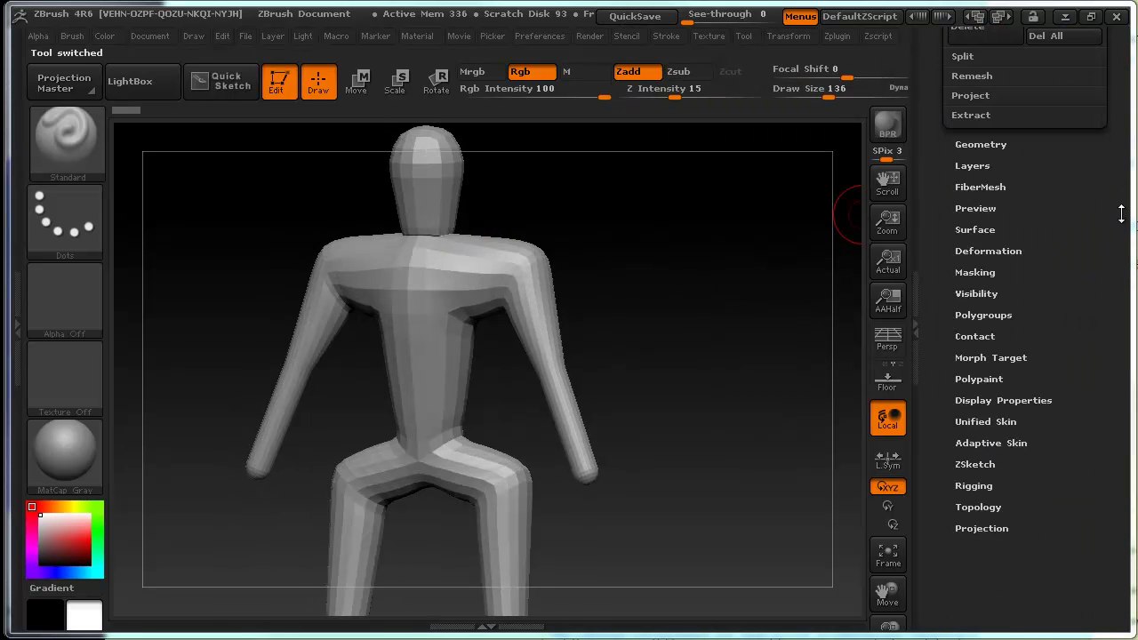
pyautogui.keyDown('shift'); pyautogui.click(994, 441); pyautogui.keyUp('shift')
pyautogui.keyDown('shift'); pyautogui.click(1000, 346); pyautogui.keyUp('shift')
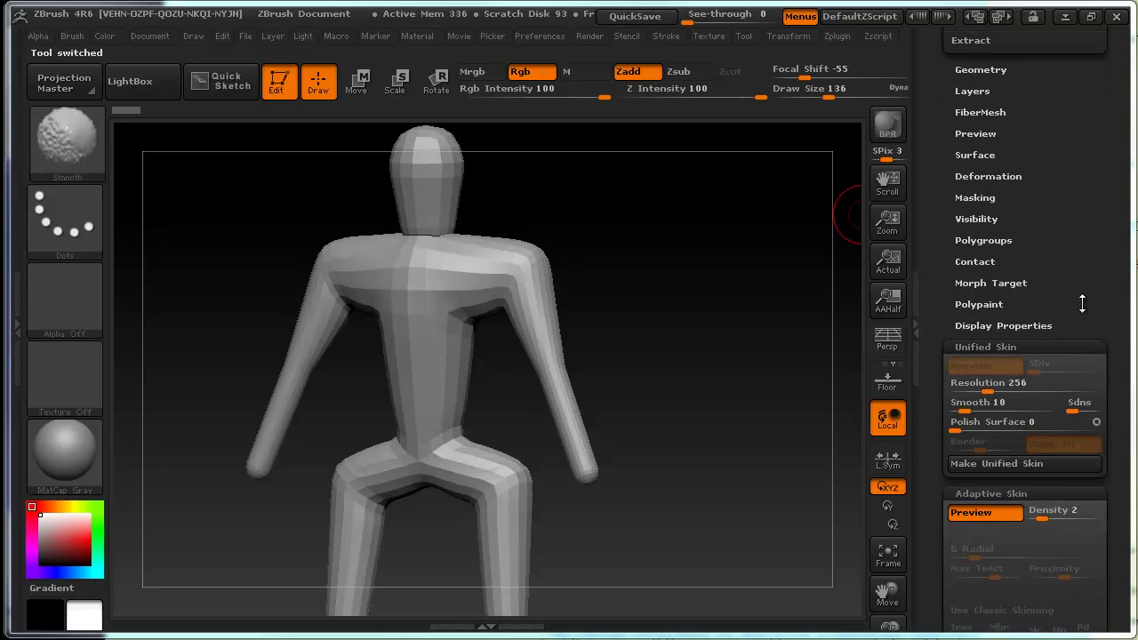
pyautogui.moveTo(740, 381); pyautogui.dragTo(744, 403)
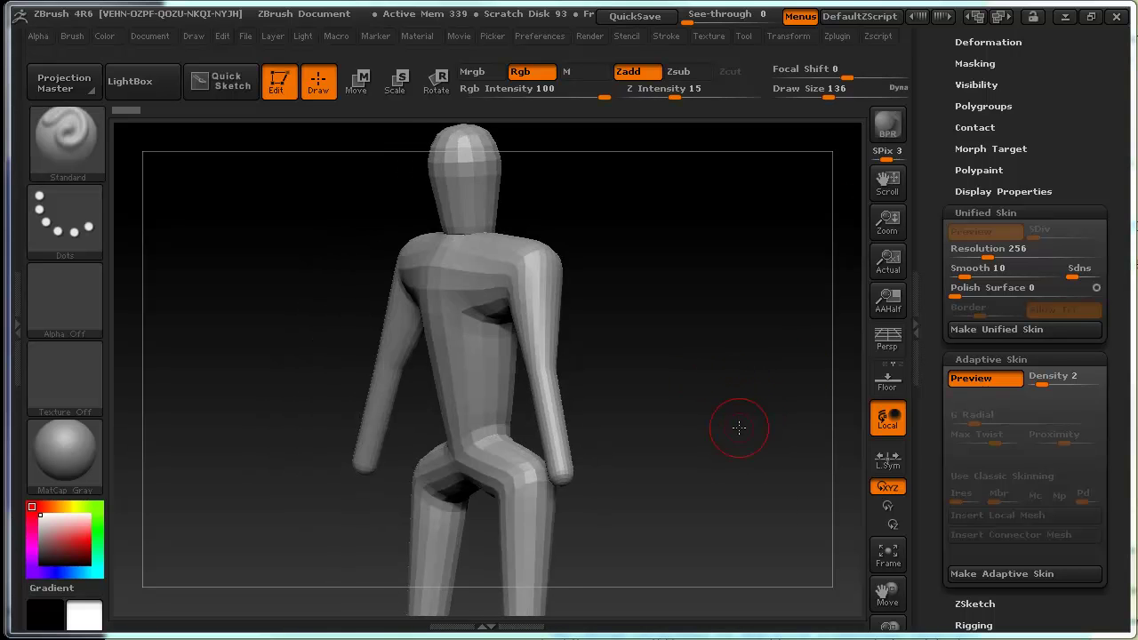
# Swap the adaptive preview for a Unified Skin preview of the sketch strokes and build Skin_ZSphere_2.
pyautogui.press('a')
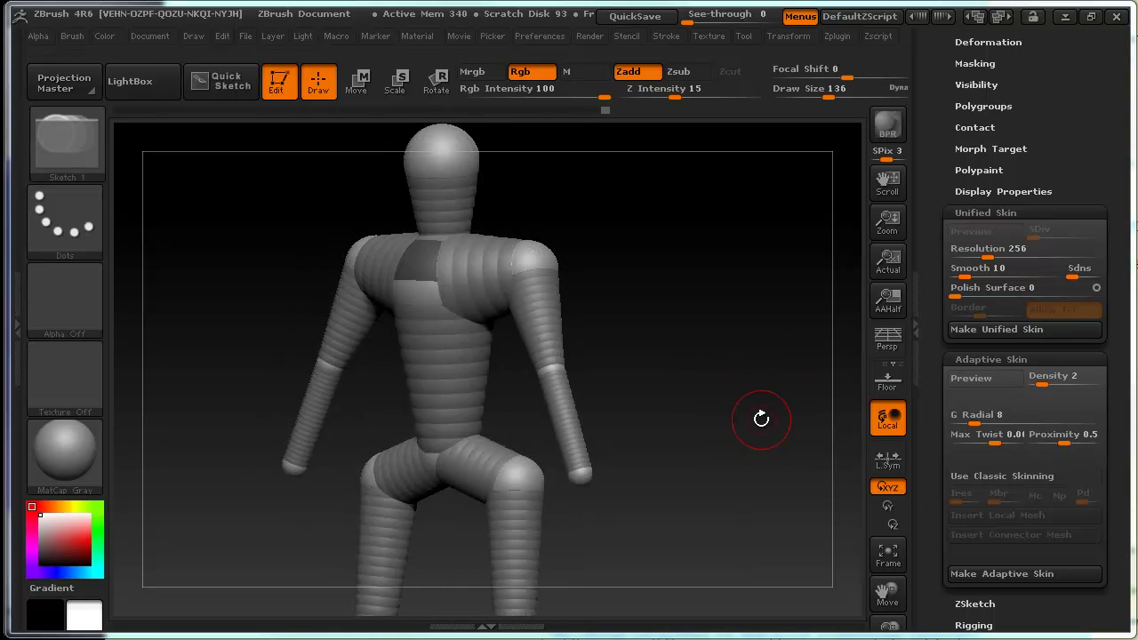
pyautogui.hotkey('shift', 'a')
pyautogui.moveTo(732, 415); pyautogui.dragTo(714, 417)
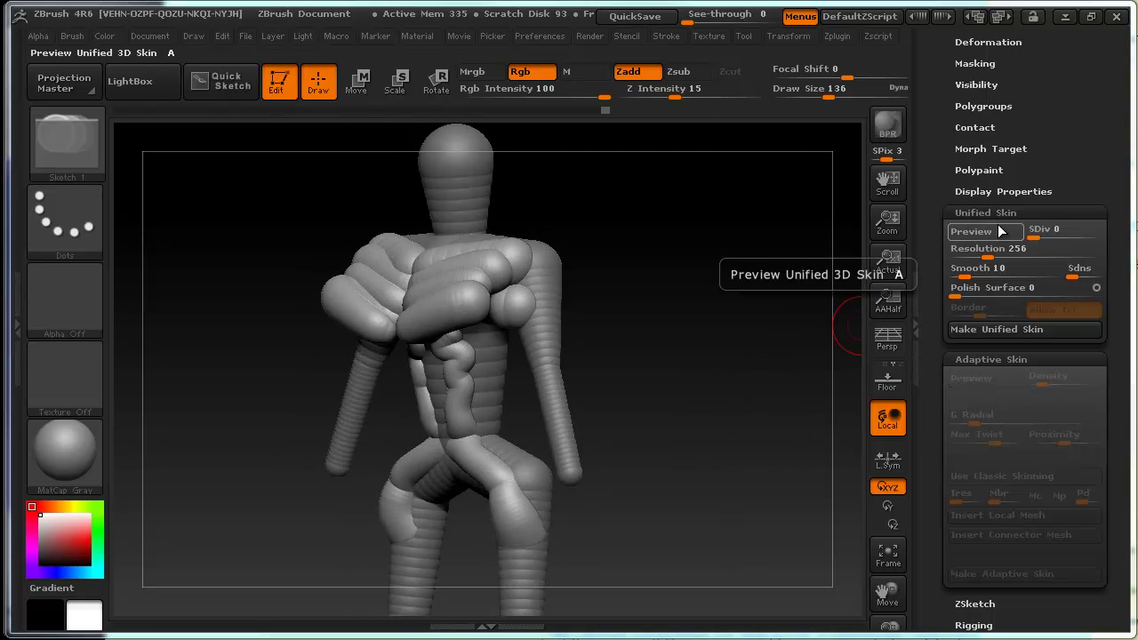
pyautogui.moveTo(737, 348); pyautogui.dragTo(792, 325)
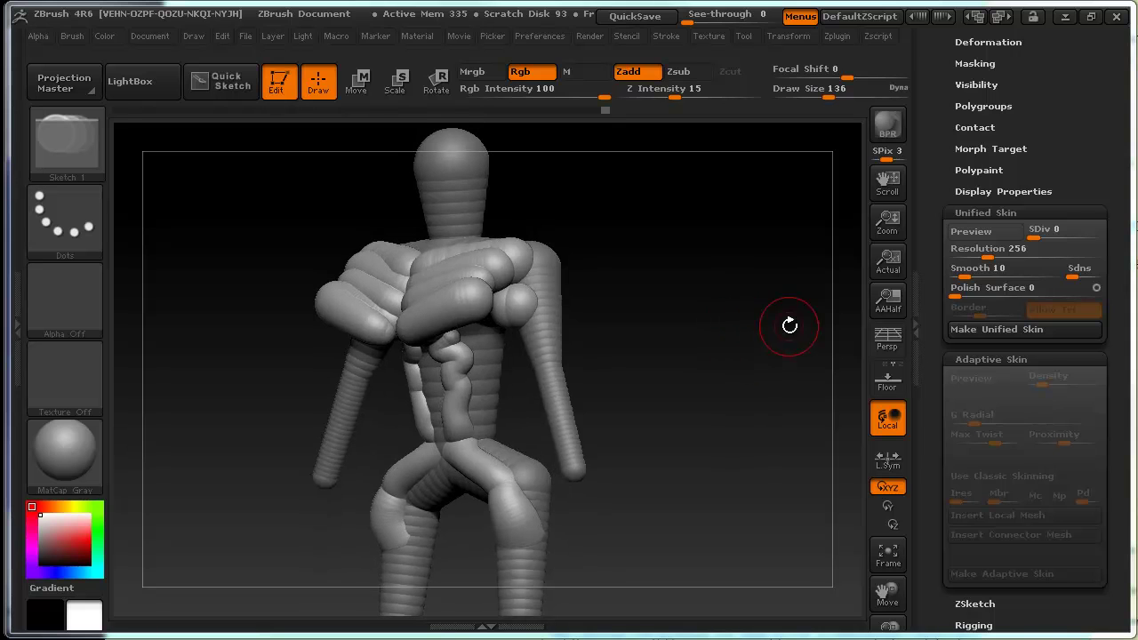
pyautogui.click(985, 233)
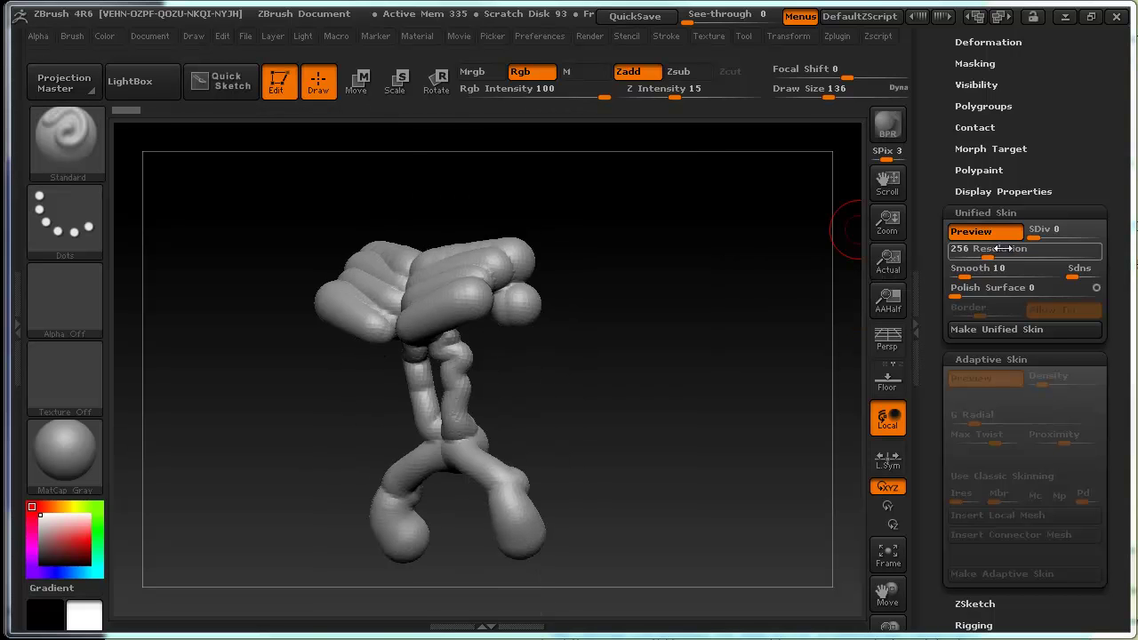
pyautogui.moveTo(724, 355); pyautogui.dragTo(729, 363)
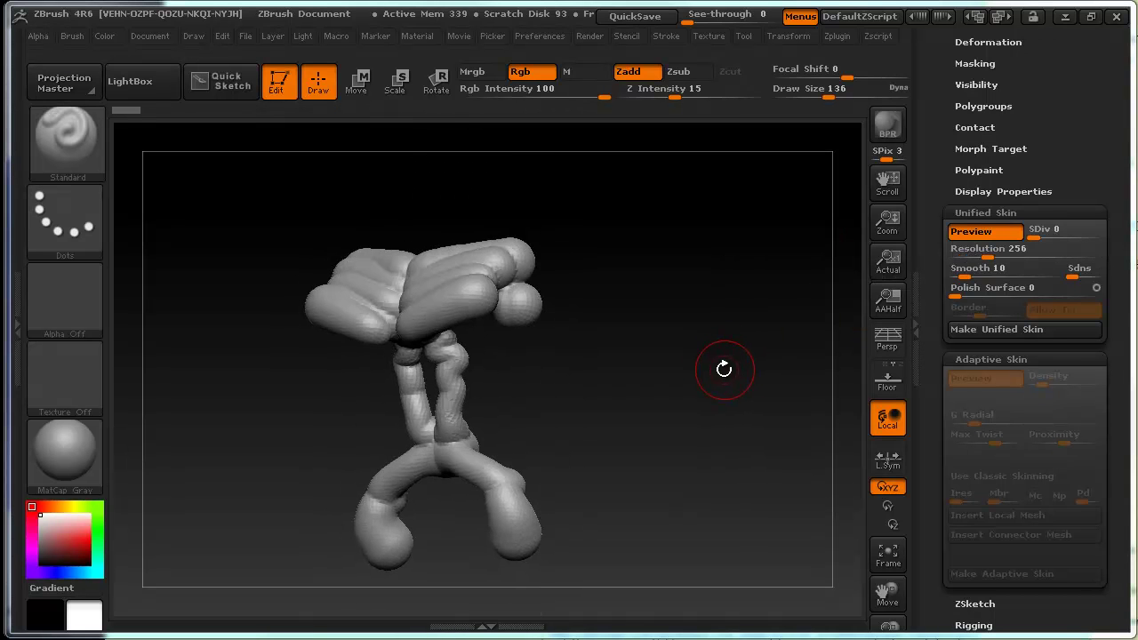
pyautogui.moveTo(804, 329); pyautogui.dragTo(776, 344)
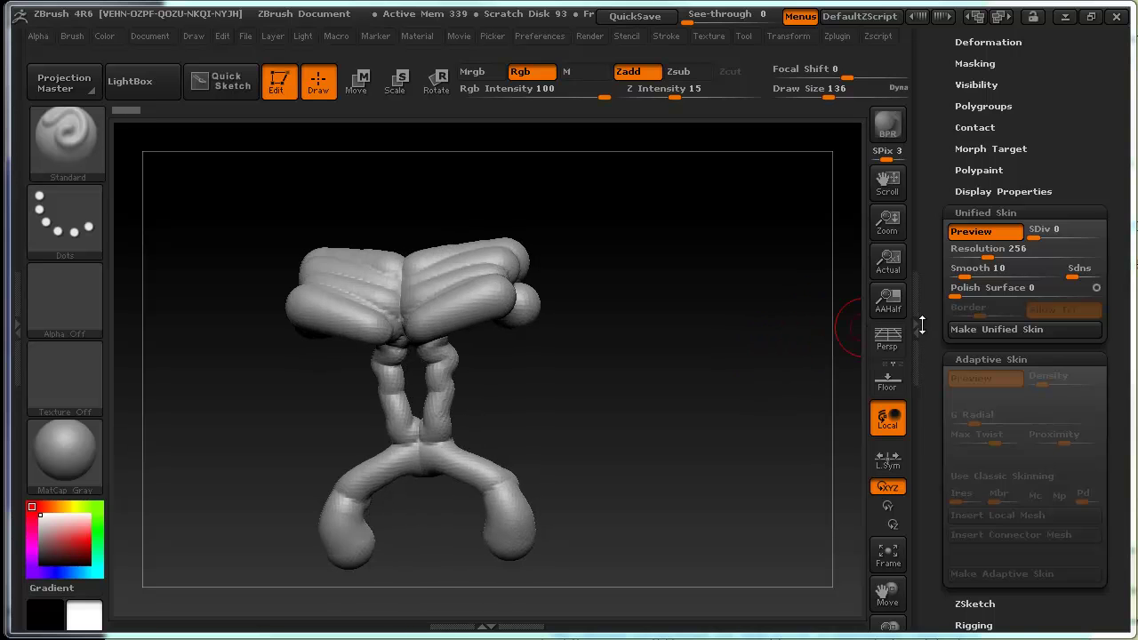
pyautogui.scroll(1, 985, 335)
pyautogui.moveTo(1114, 272)
pyautogui.mouseDown()
pyautogui.moveTo(1121, 505)
pyautogui.moveTo(1075, 436)
pyautogui.mouseUp()
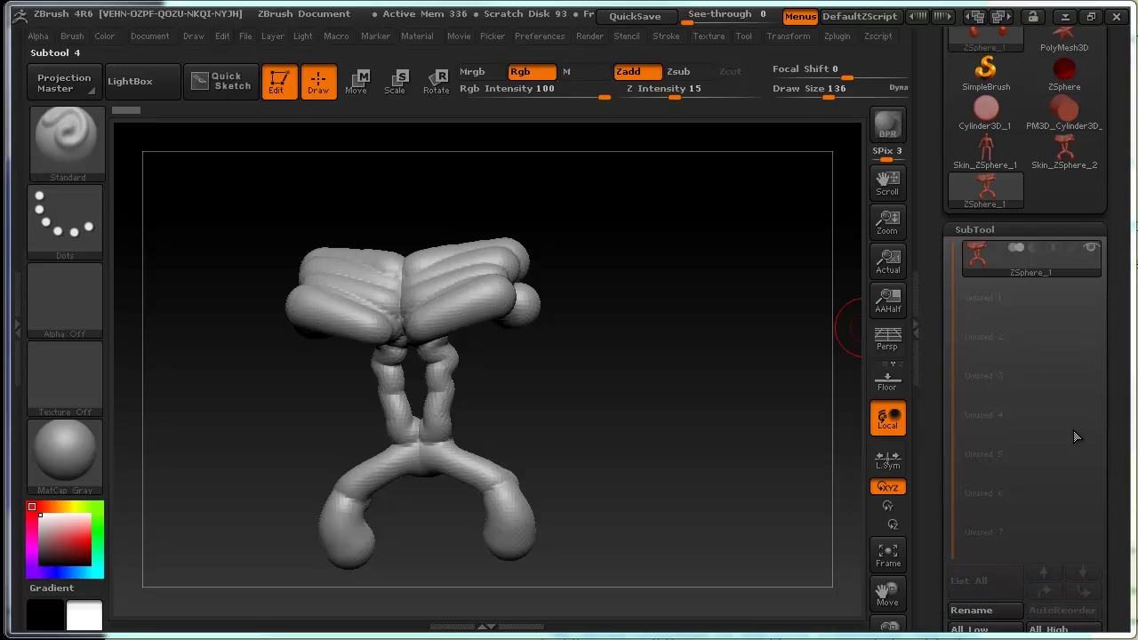
# Select Skin_ZSphere_2 and append Skin_ZSphere_1 to it as a second subtool.
pyautogui.click(1059, 165)
pyautogui.moveTo(987, 256)
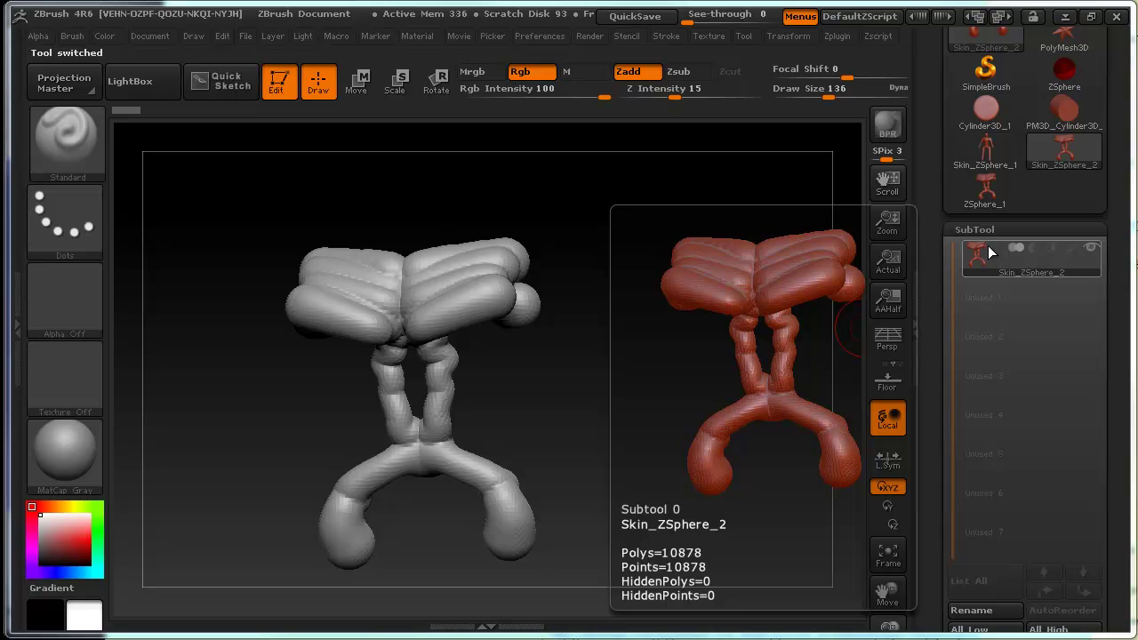
pyautogui.scroll(-5, 1065, 276)
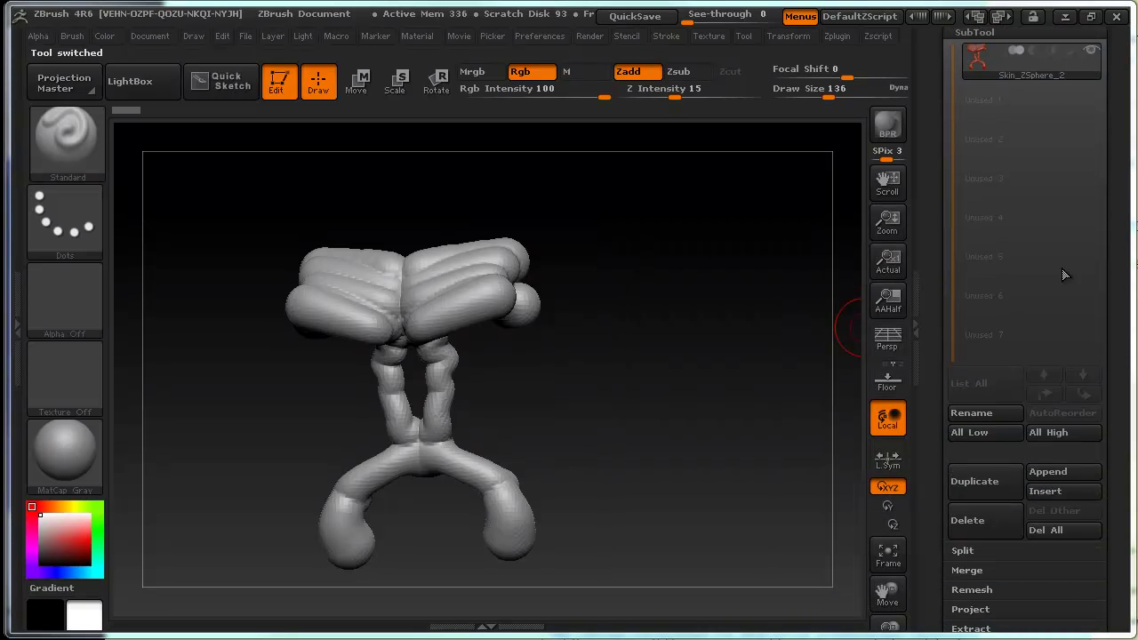
pyautogui.click(1071, 478)
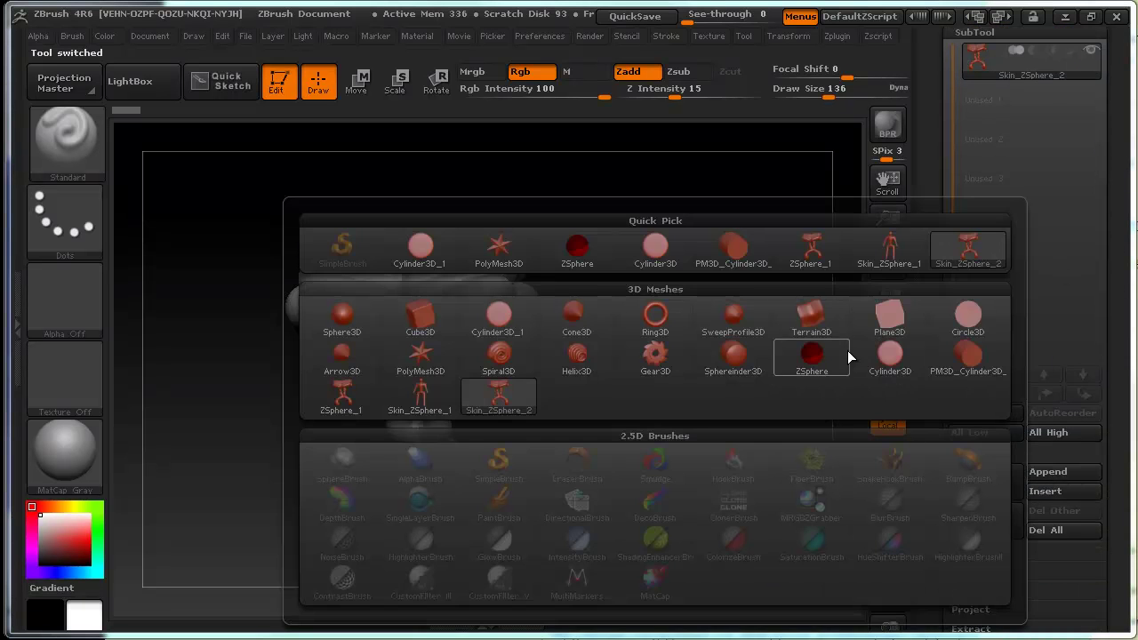
pyautogui.click(880, 257)
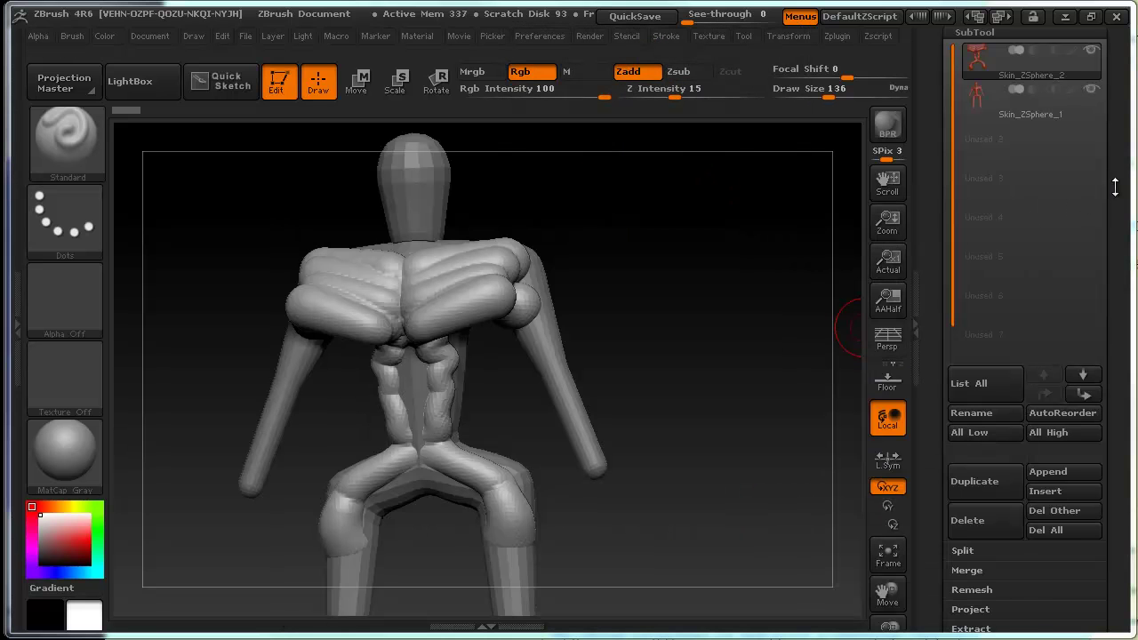
# Switch back and forth between the Skin_ZSphere_1 and Skin_ZSphere_2 subtools to compare them.
pyautogui.click(982, 156)
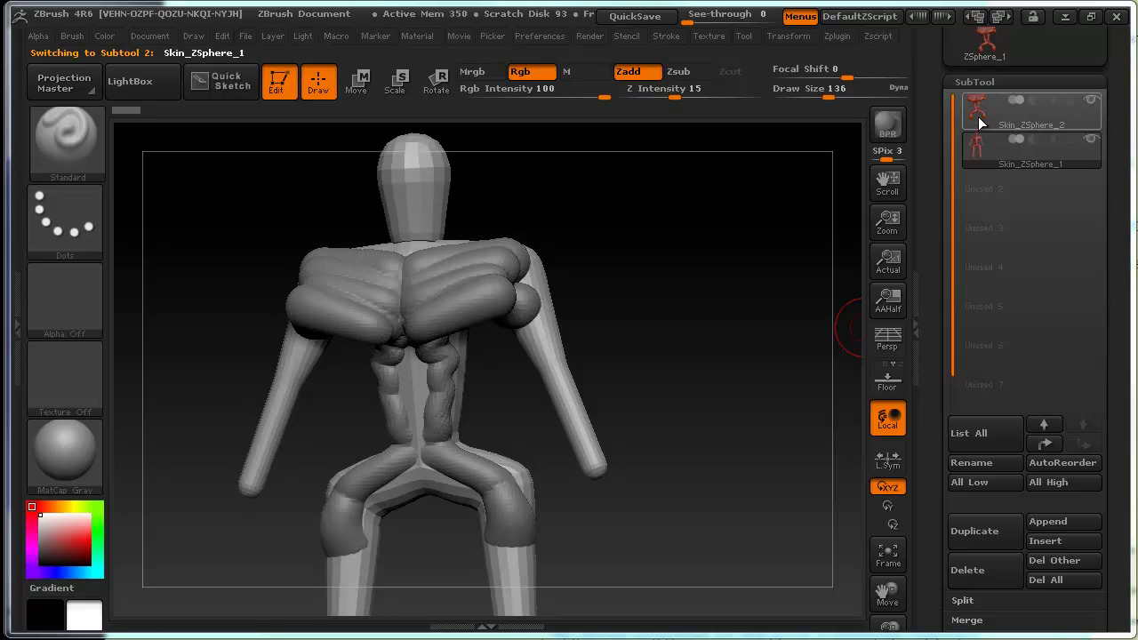
pyautogui.click(976, 126)
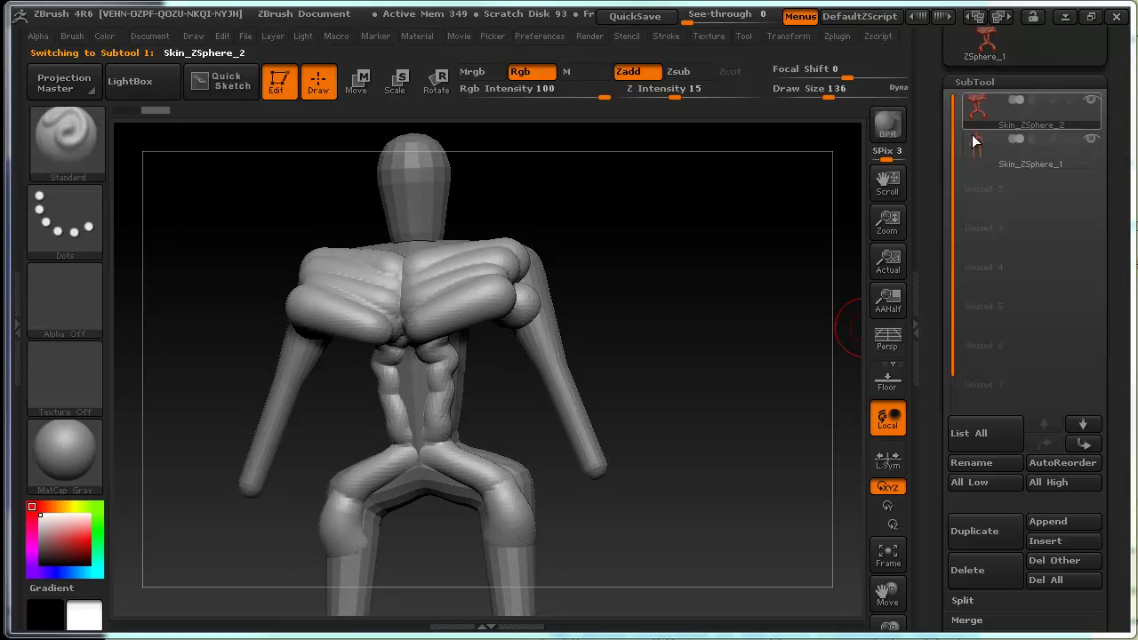
pyautogui.click(979, 155)
pyautogui.click(986, 121)
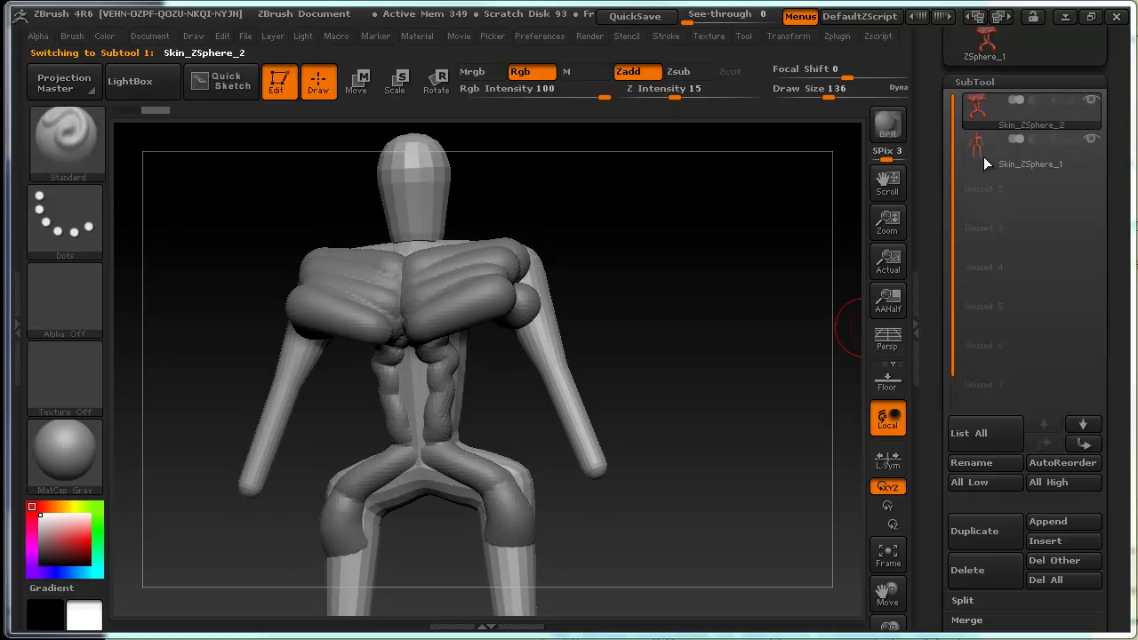
pyautogui.click(982, 153)
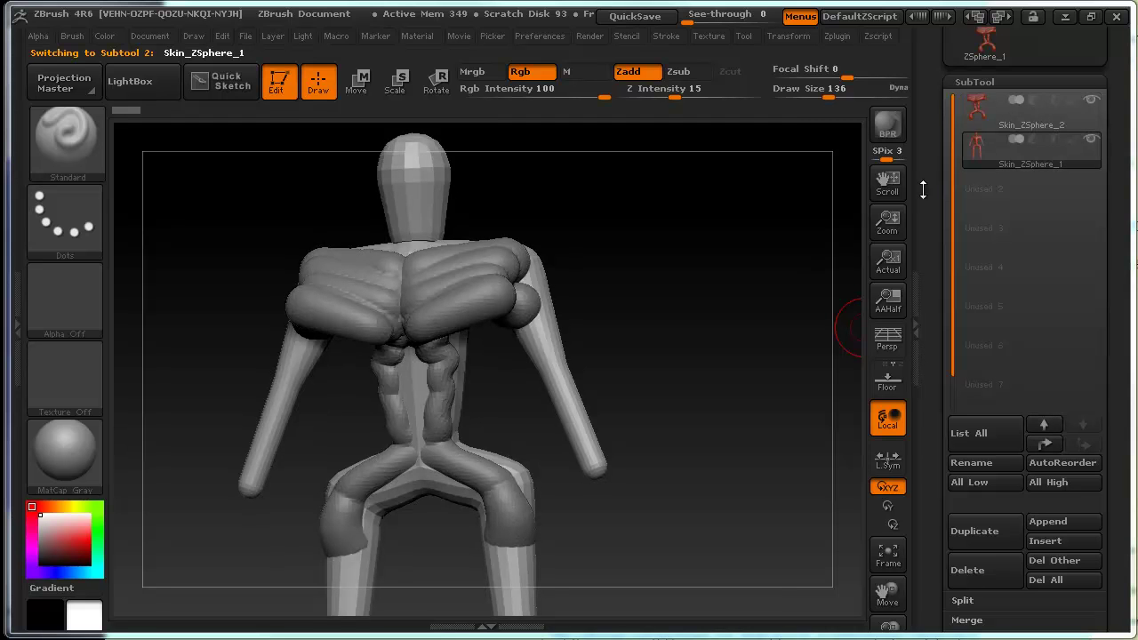
pyautogui.click(980, 119)
# Orbit and zoom around the combined two-subtool model to inspect it.
pyautogui.moveTo(757, 242); pyautogui.dragTo(731, 292)
pyautogui.moveTo(1133, 293); pyautogui.dragTo(1129, 193)
pyautogui.moveTo(1118, 323); pyautogui.dragTo(1120, 282)
pyautogui.moveTo(1091, 353); pyautogui.dragTo(1099, 308)
pyautogui.scroll(-3, 1089, 356)
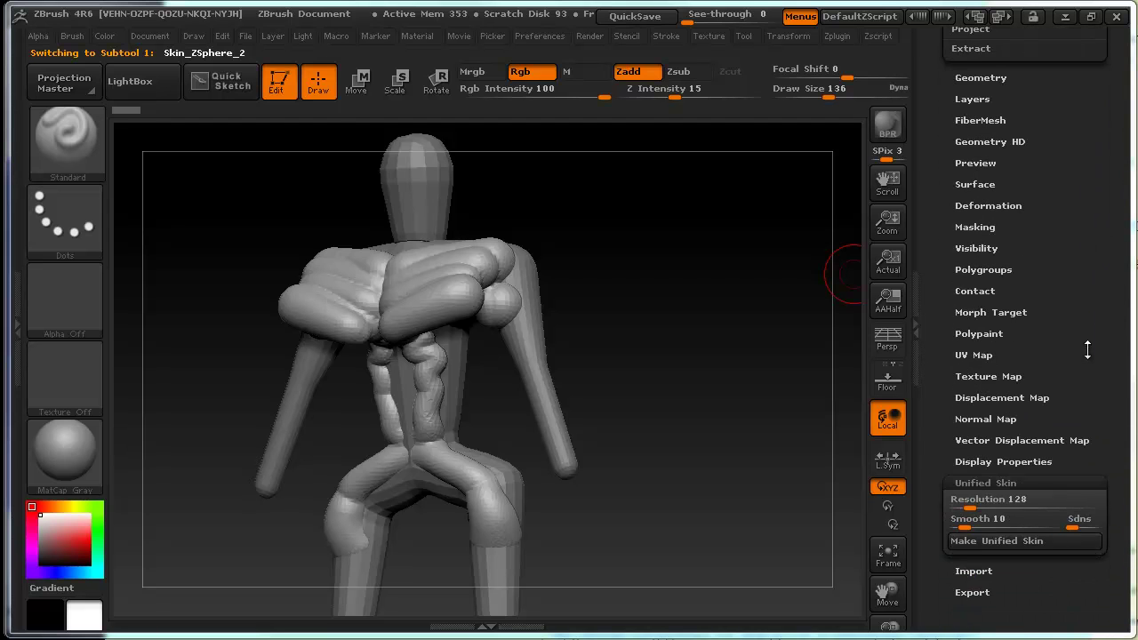
pyautogui.scroll(1, 1096, 316)
pyautogui.scroll(2, 1102, 397)
pyautogui.scroll(2, 1115, 373)
pyautogui.moveTo(742, 367)
pyautogui.mouseDown()
pyautogui.moveTo(693, 363)
pyautogui.moveTo(752, 376)
pyautogui.moveTo(689, 377)
pyautogui.moveTo(745, 392)
pyautogui.moveTo(724, 401)
pyautogui.moveTo(737, 400)
pyautogui.mouseUp()
pyautogui.scroll(6, 1115, 383)
pyautogui.scroll(3, 1130, 395)
pyautogui.scroll(8, 1130, 395)
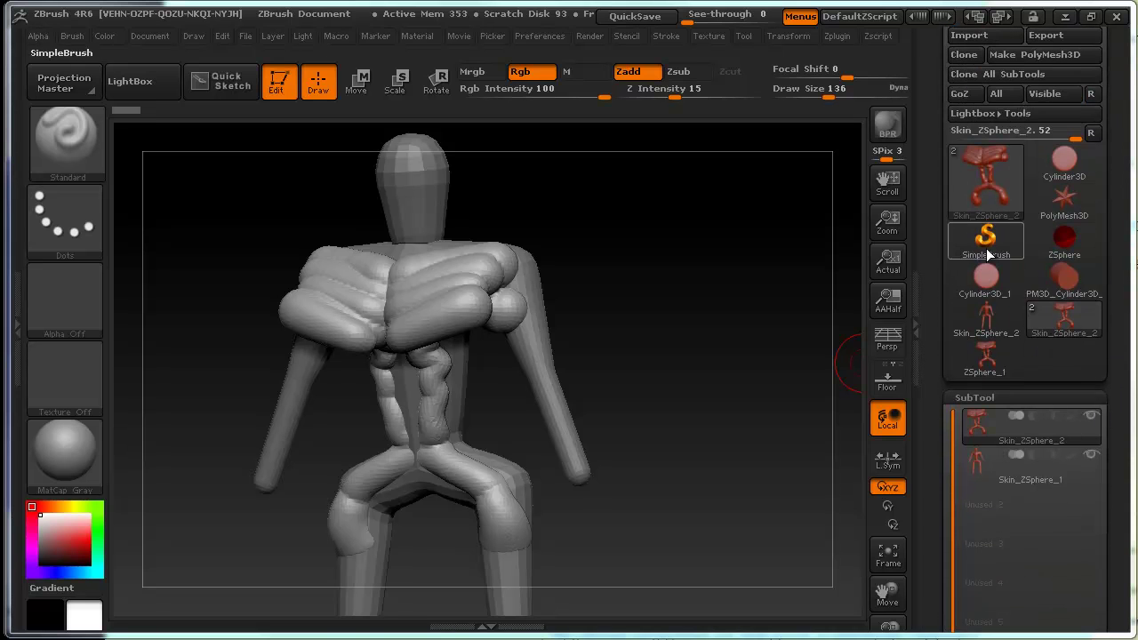
# Make ZSphere_1 the active tool again and open its Unified Skin and Adaptive Skin settings.
pyautogui.click(985, 358)
pyautogui.scroll(-4, 1117, 345)
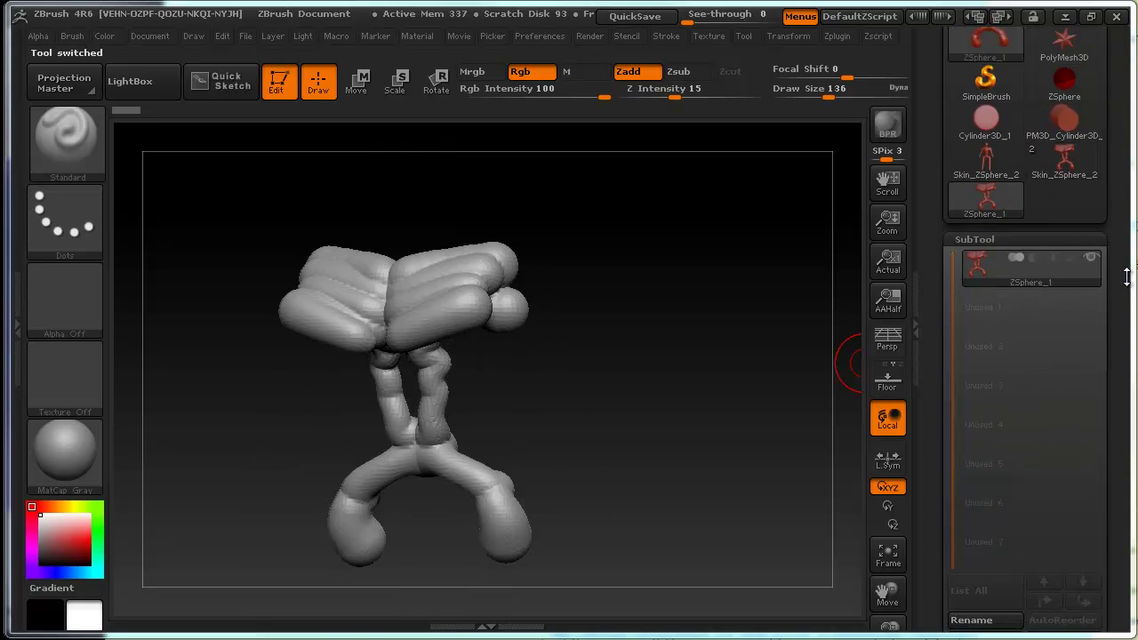
pyautogui.scroll(-7, 1111, 303)
pyautogui.scroll(-4, 1099, 232)
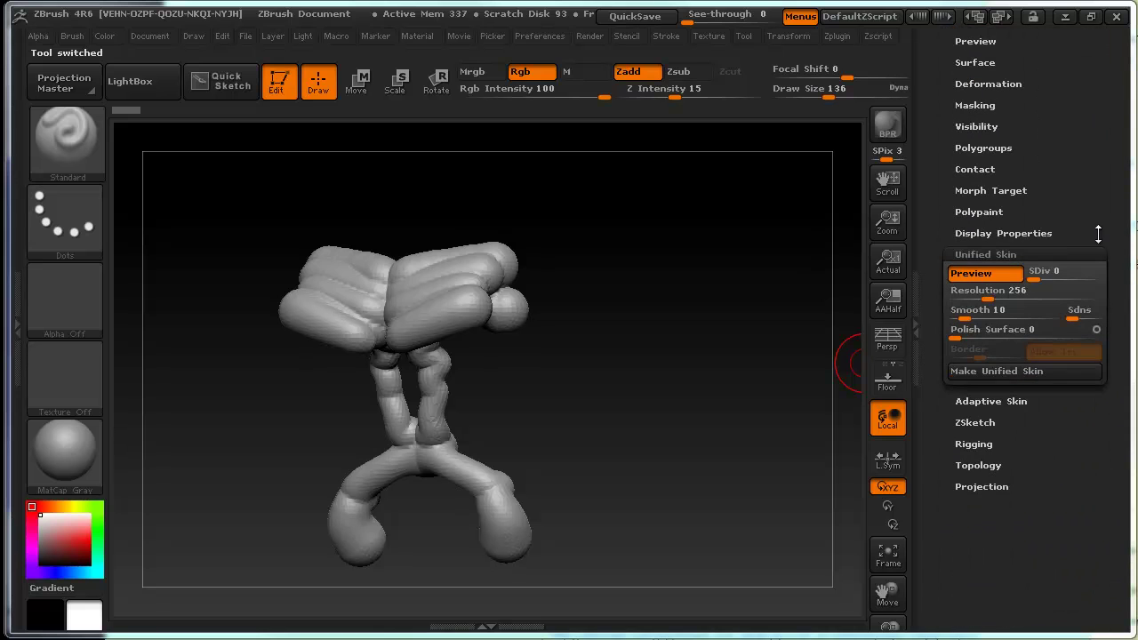
pyautogui.click(990, 401)
pyautogui.moveTo(1115, 403)
pyautogui.mouseDown()
pyautogui.moveTo(1119, 286)
pyautogui.moveTo(1123, 397)
pyautogui.mouseUp()
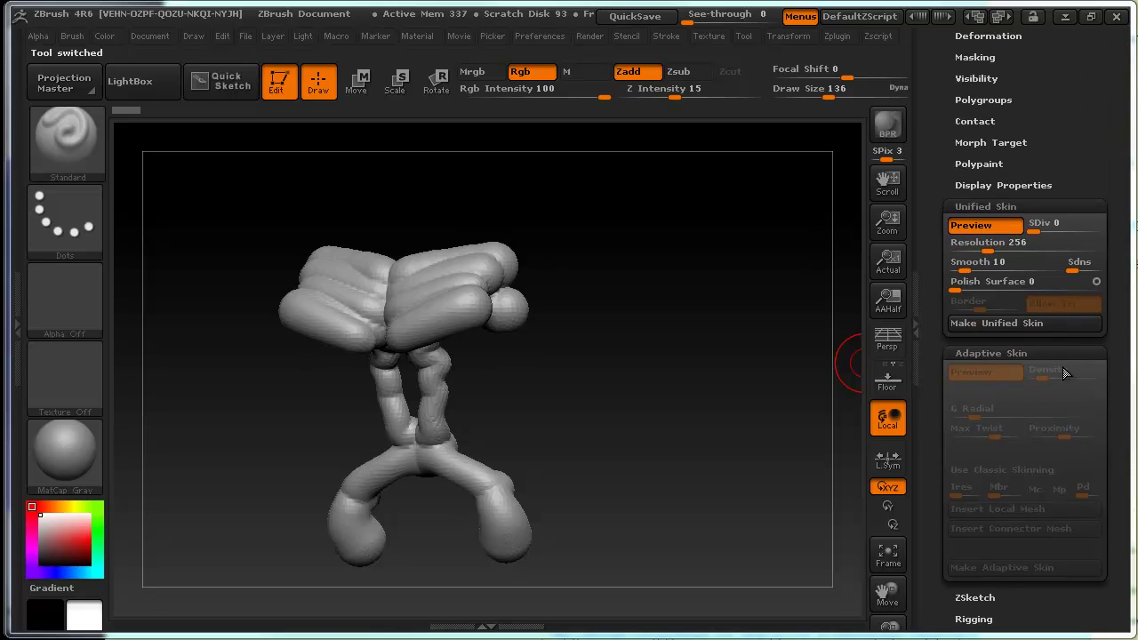